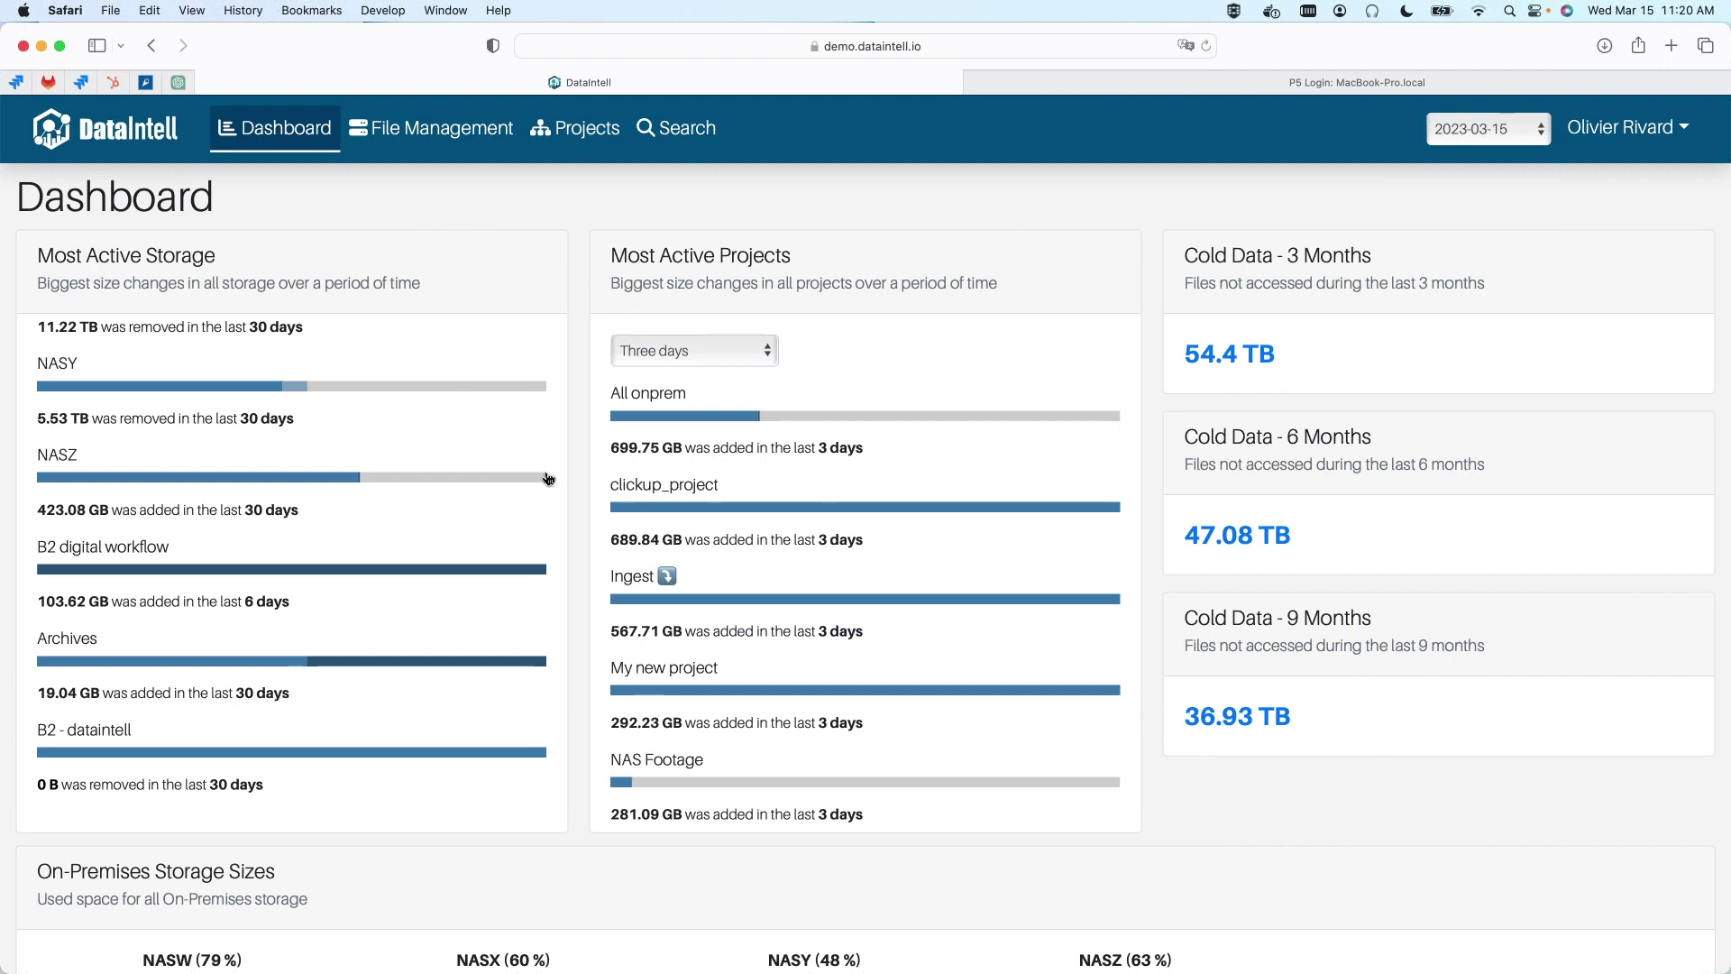
Step: Examine the one-month size changes per volume under Most Active Storage, including free space and data added on NASX
{"action": "scroll", "coordinate": [550, 478], "scroll_direction": "up", "scroll_amount": 2}
{"action": "scroll", "coordinate": [548, 477], "scroll_direction": "down", "scroll_amount": 2}
{"action": "mouse_move", "coordinate": [280, 673]}
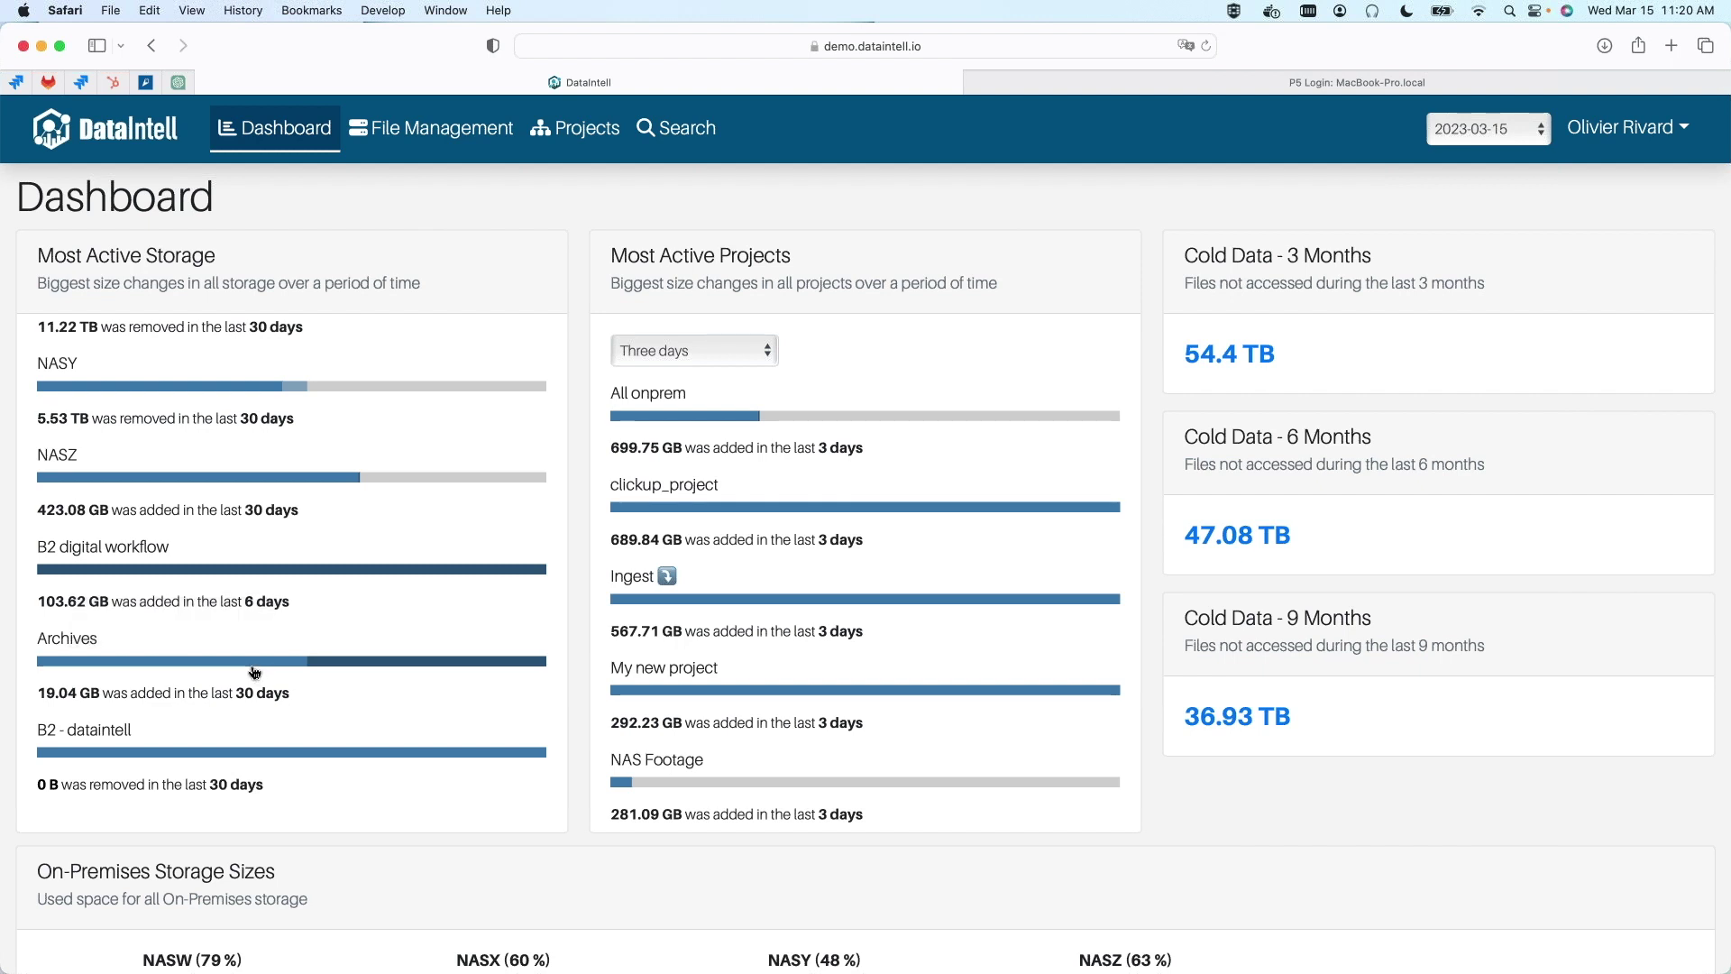
{"action": "mouse_move", "coordinate": [198, 572]}
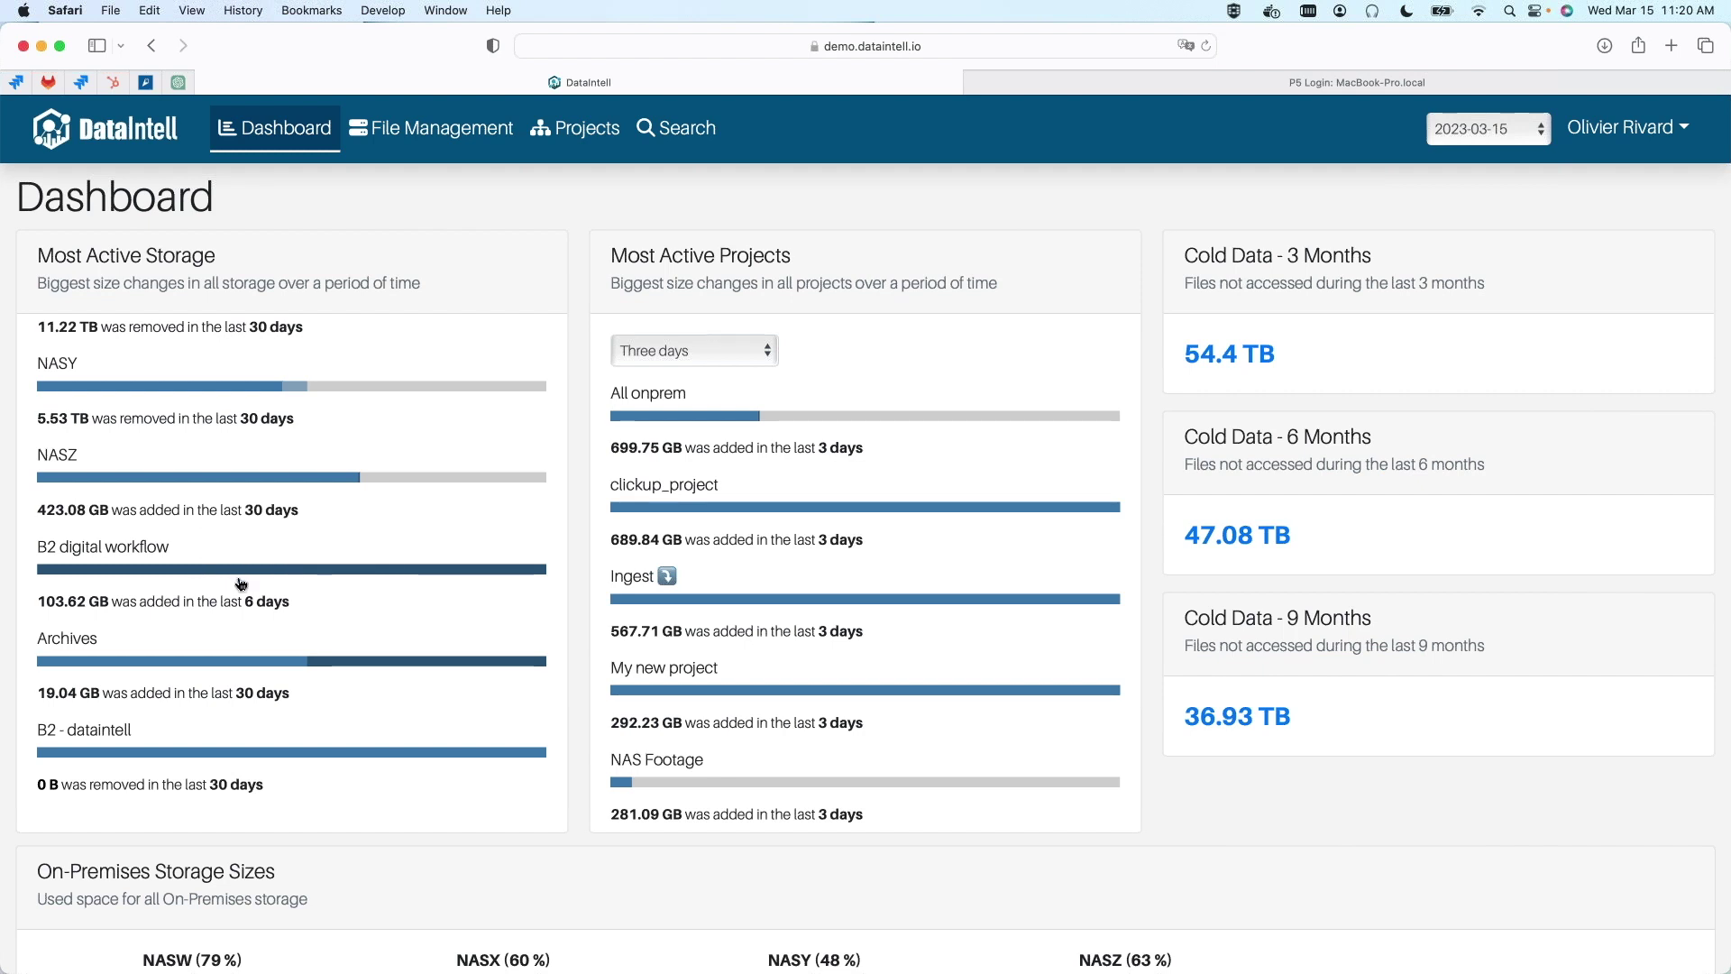
{"action": "scroll", "coordinate": [240, 583], "scroll_direction": "up", "scroll_amount": 3}
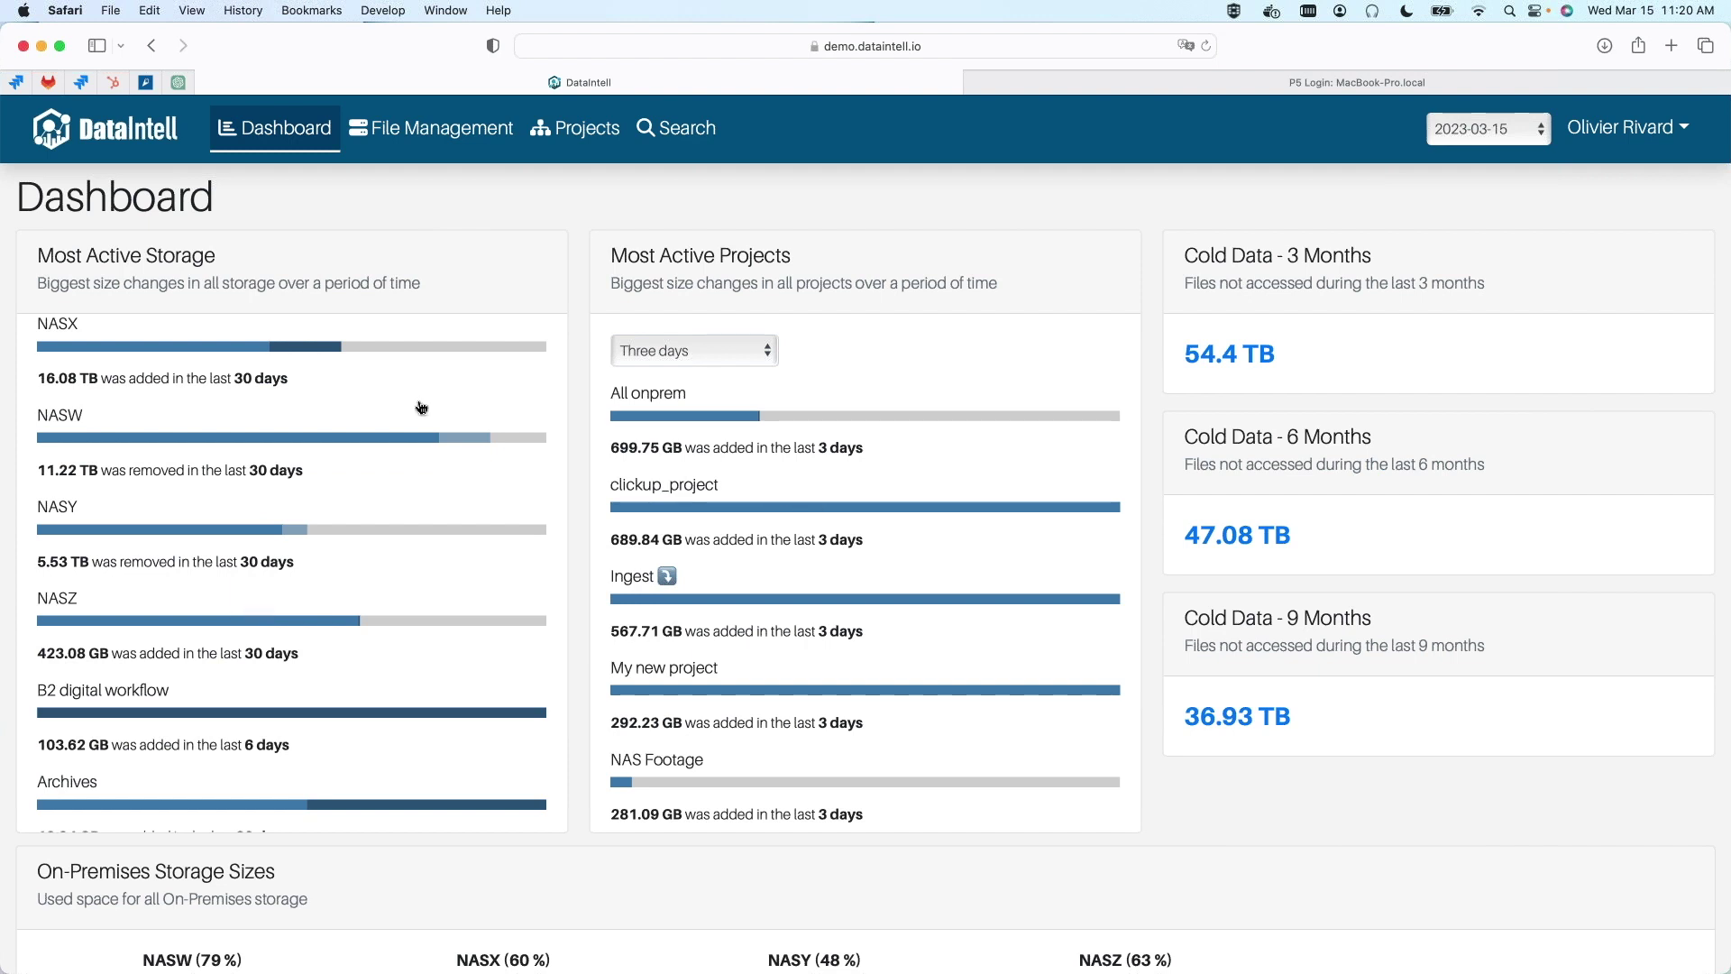
{"action": "scroll", "coordinate": [437, 439], "scroll_direction": "up", "scroll_amount": 1}
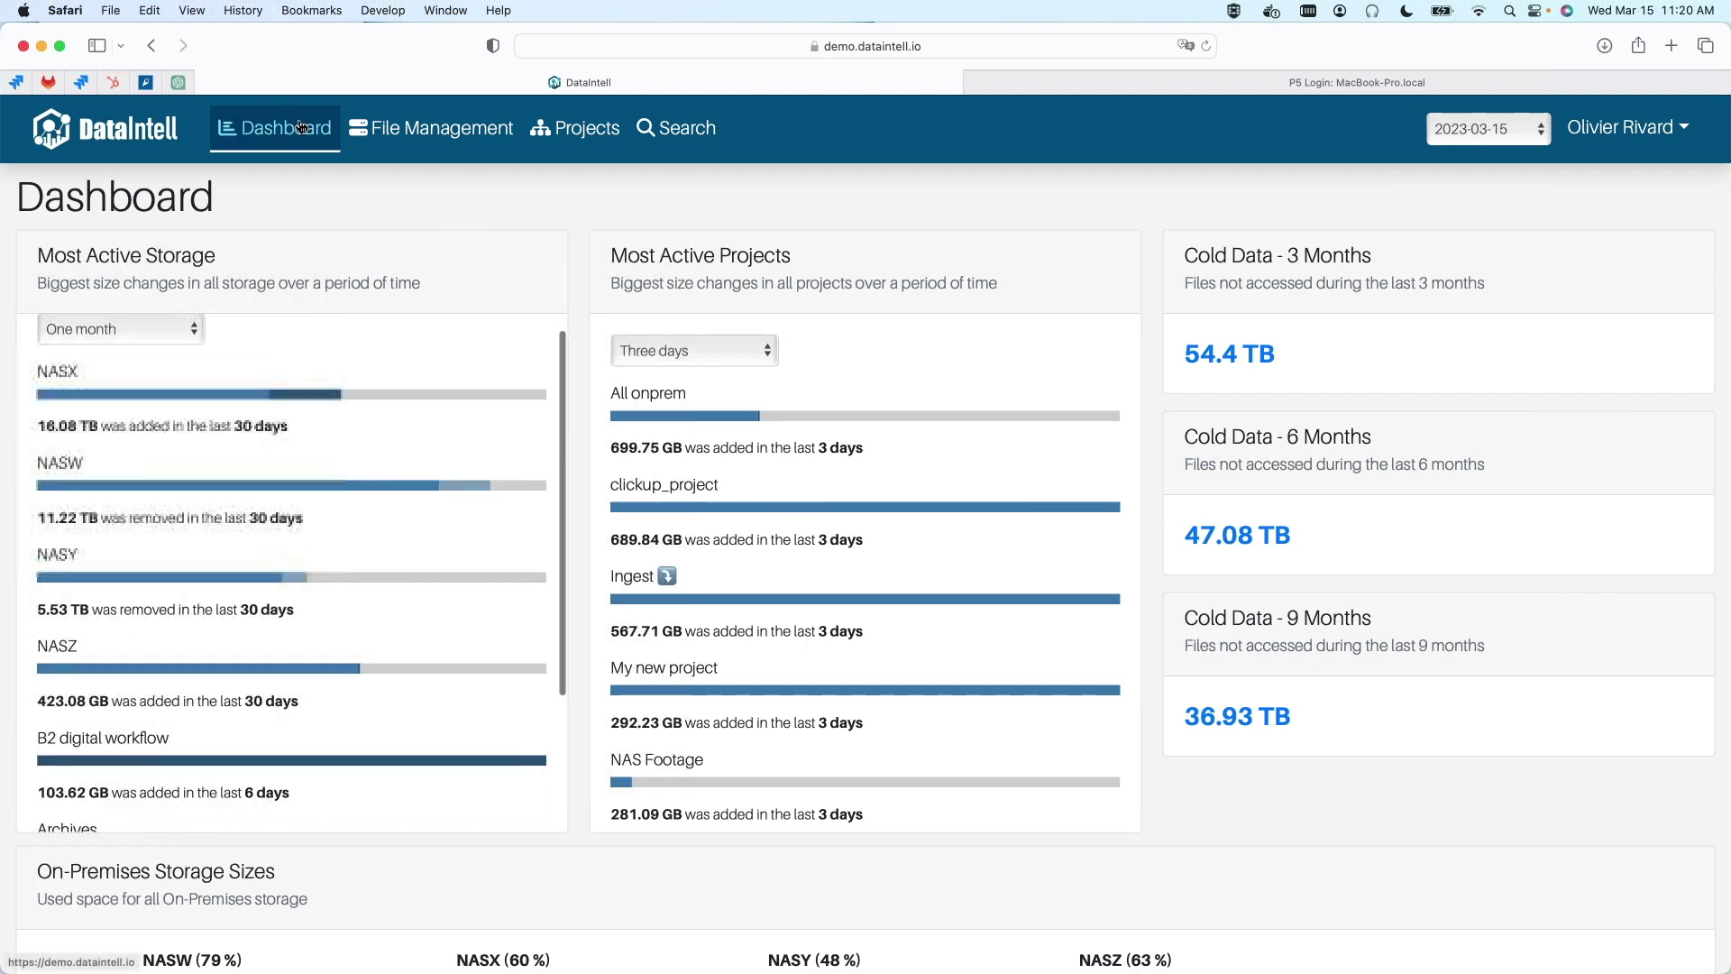
{"action": "scroll", "coordinate": [487, 422], "scroll_direction": "up", "scroll_amount": 1}
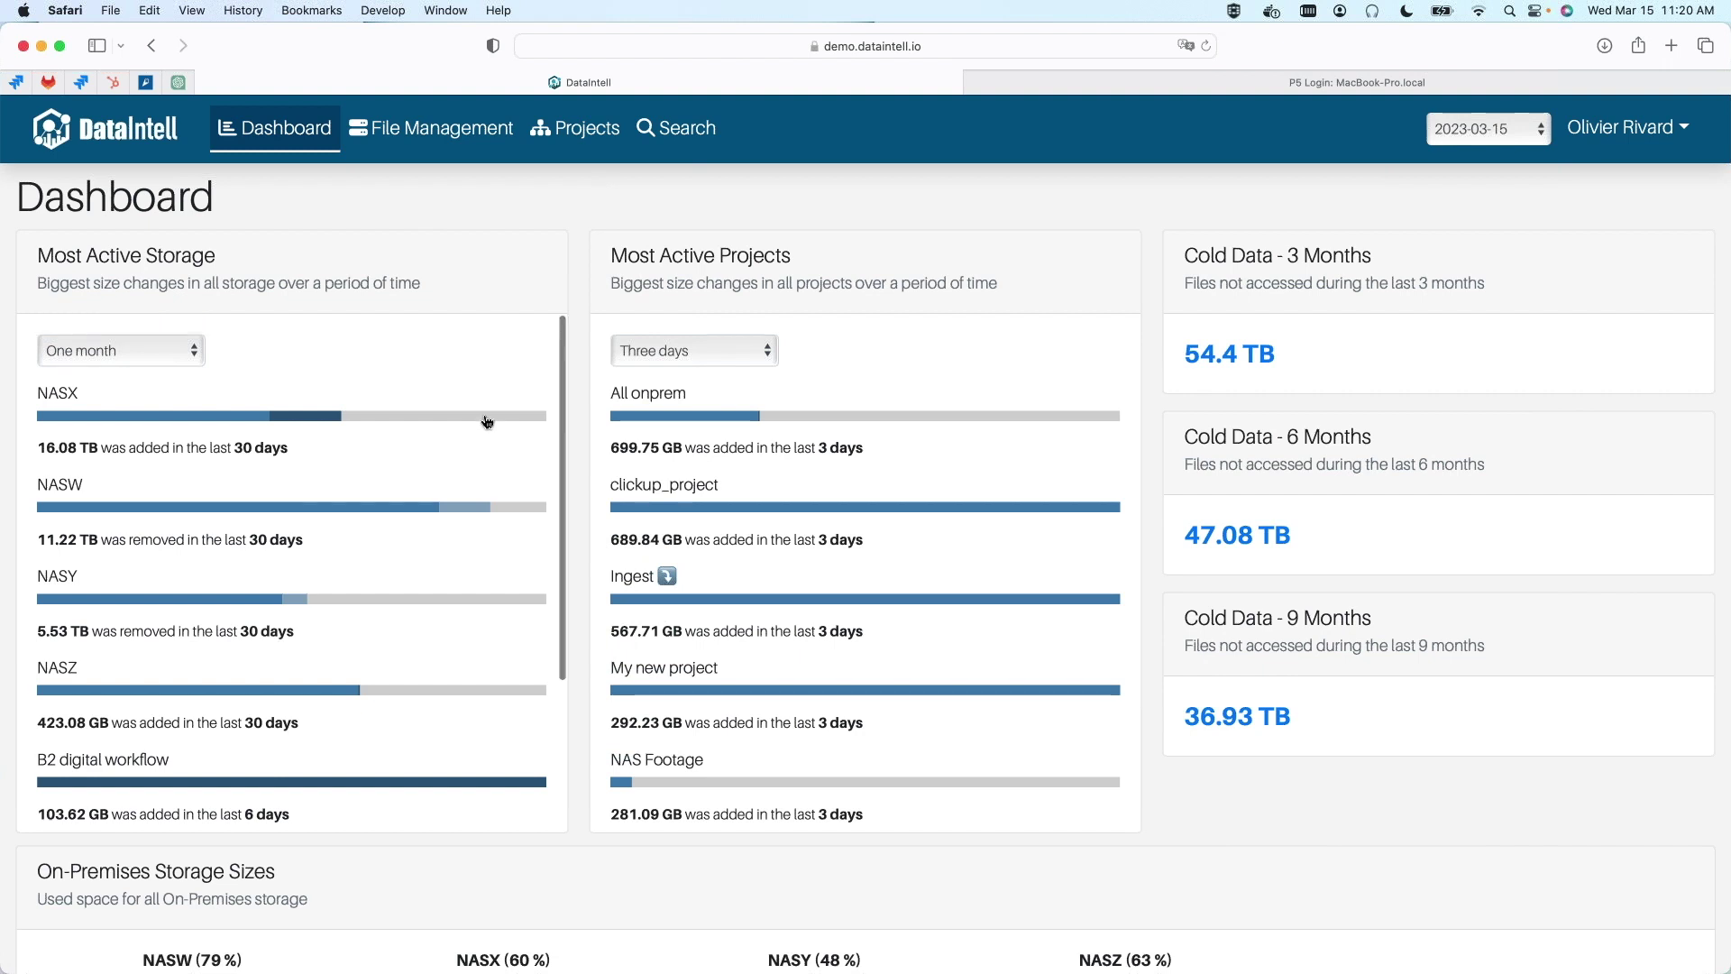
{"action": "mouse_move", "coordinate": [485, 422]}
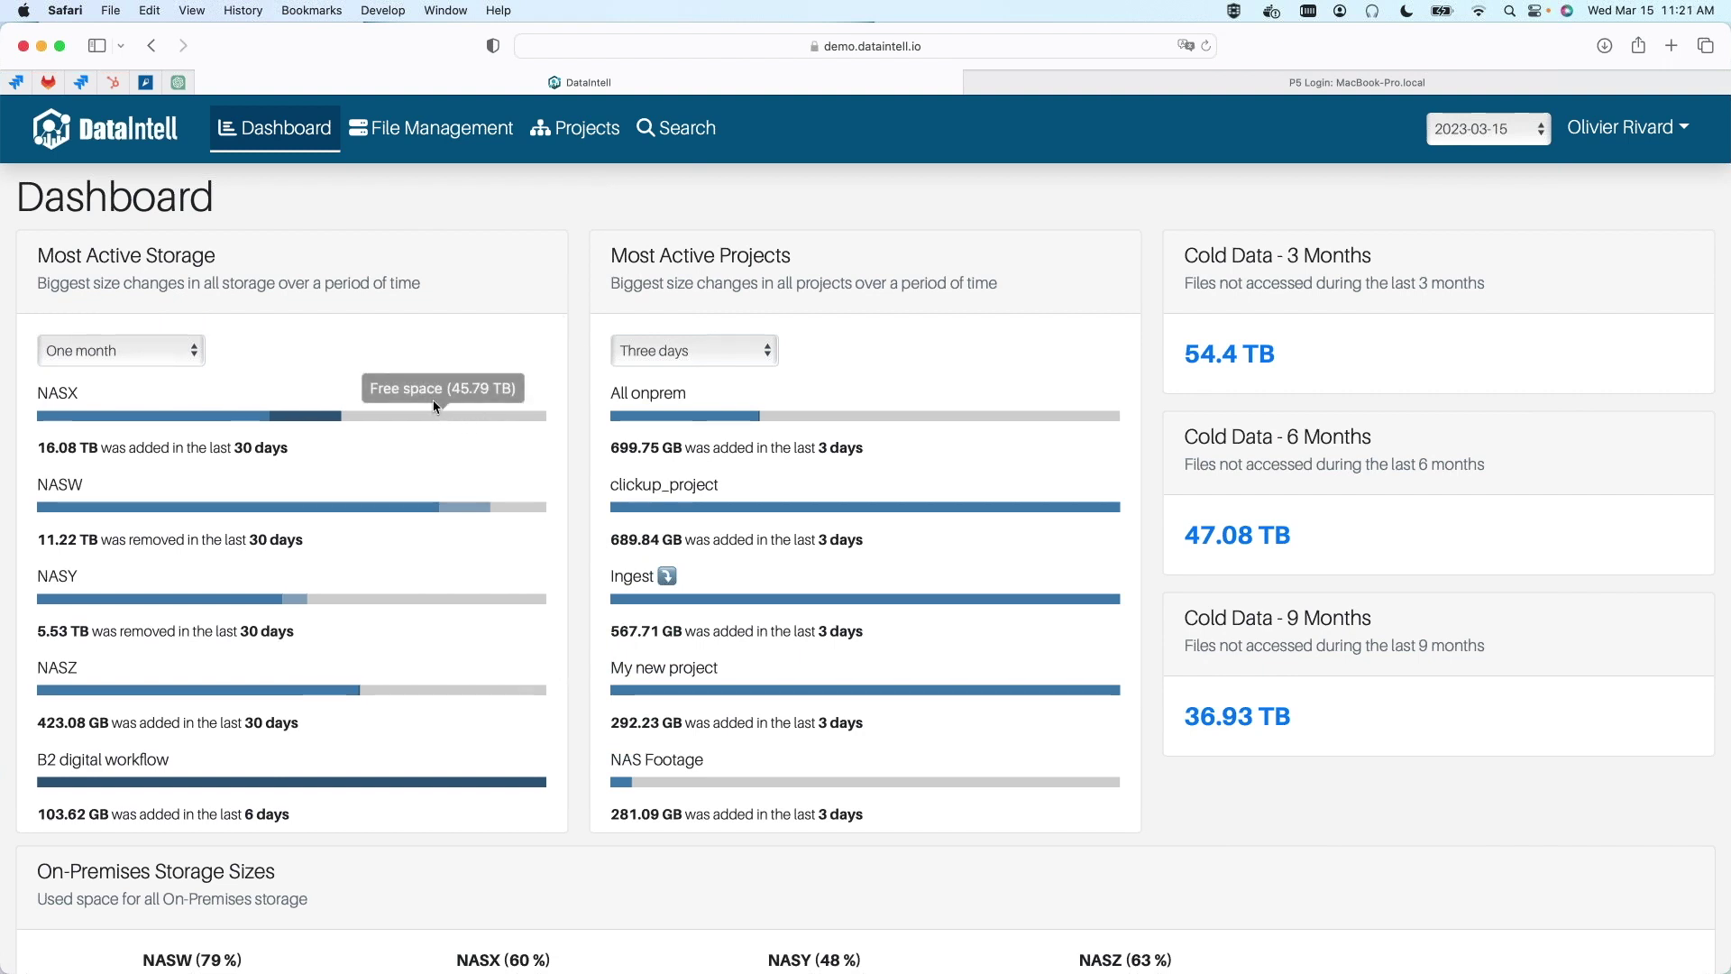
{"action": "mouse_move", "coordinate": [310, 420]}
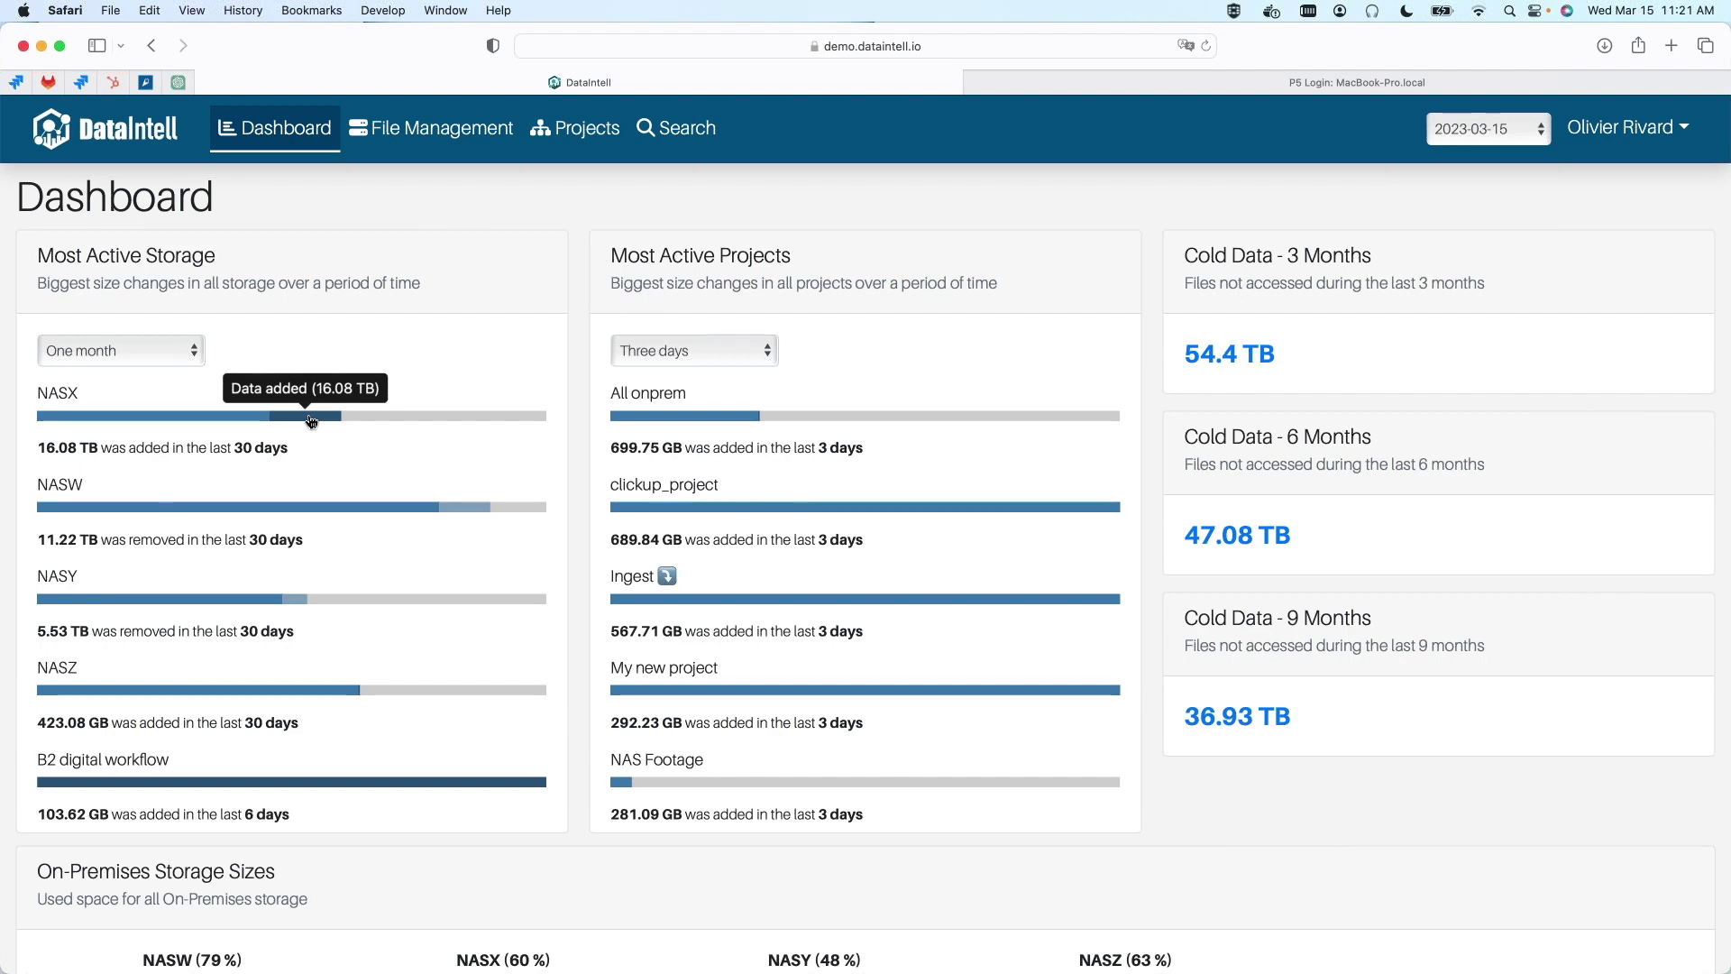
Step: Review the dashboard's on-premises storage, cloud storage and Archiware P5 index size charts
{"action": "scroll", "coordinate": [577, 410], "scroll_direction": "down", "scroll_amount": 3}
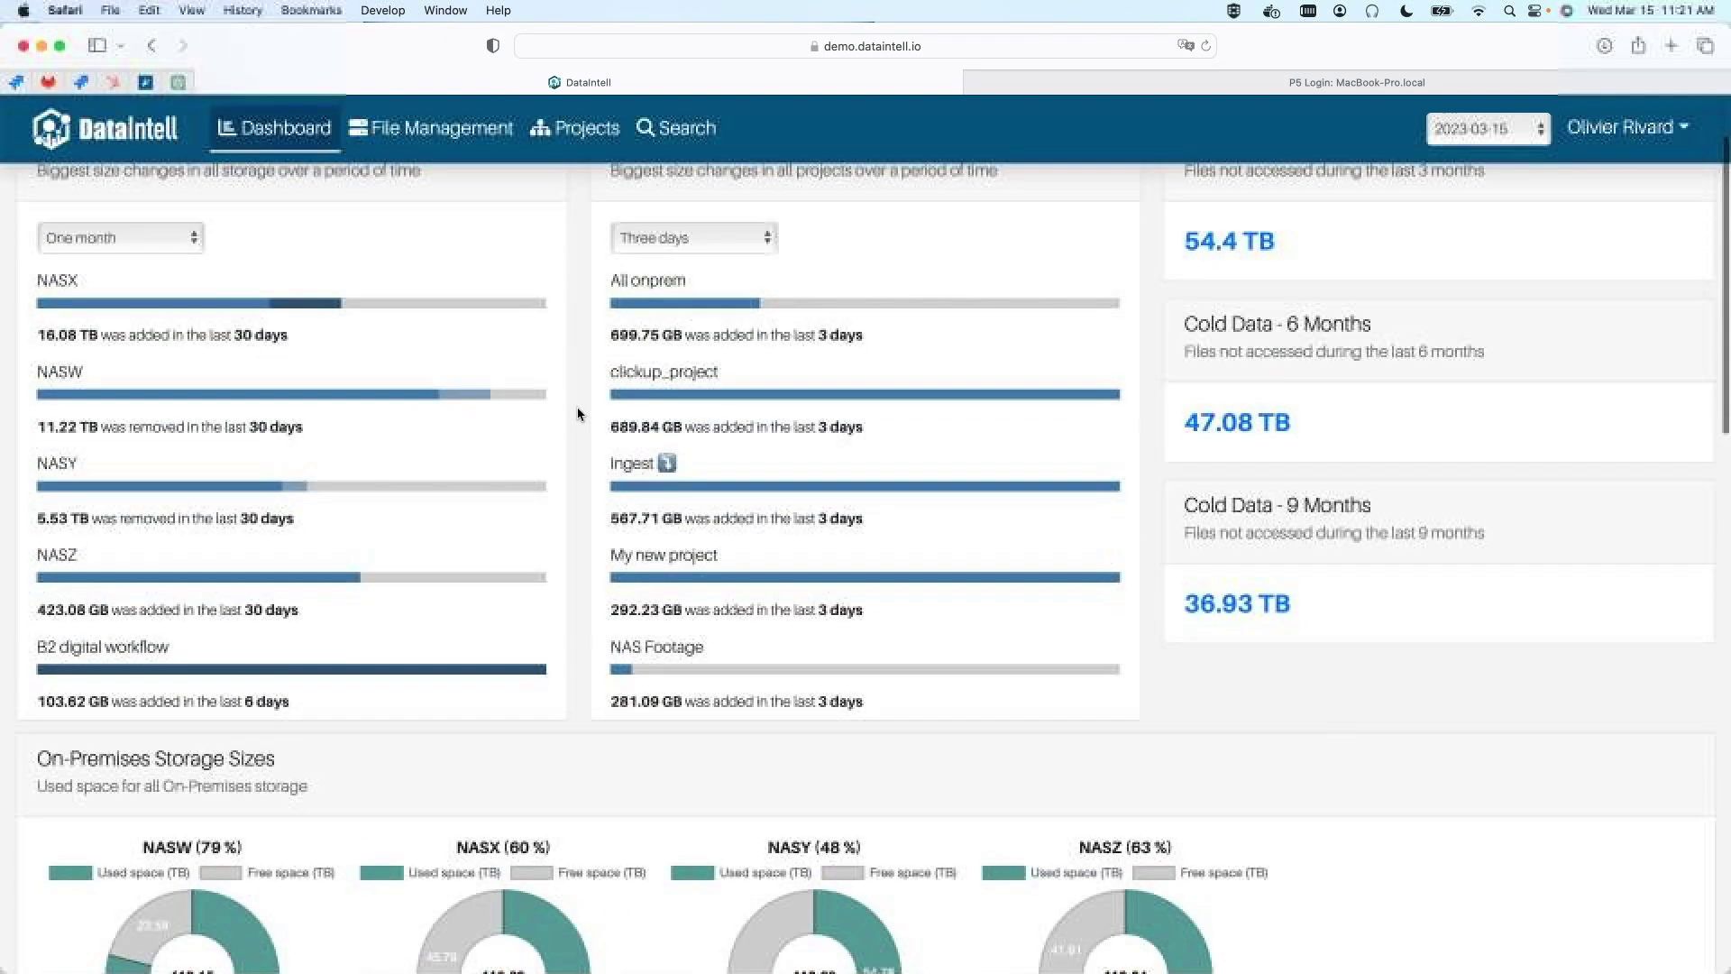
{"action": "scroll", "coordinate": [577, 410], "scroll_direction": "down", "scroll_amount": 2}
{"action": "scroll", "coordinate": [595, 559], "scroll_direction": "down", "scroll_amount": 4}
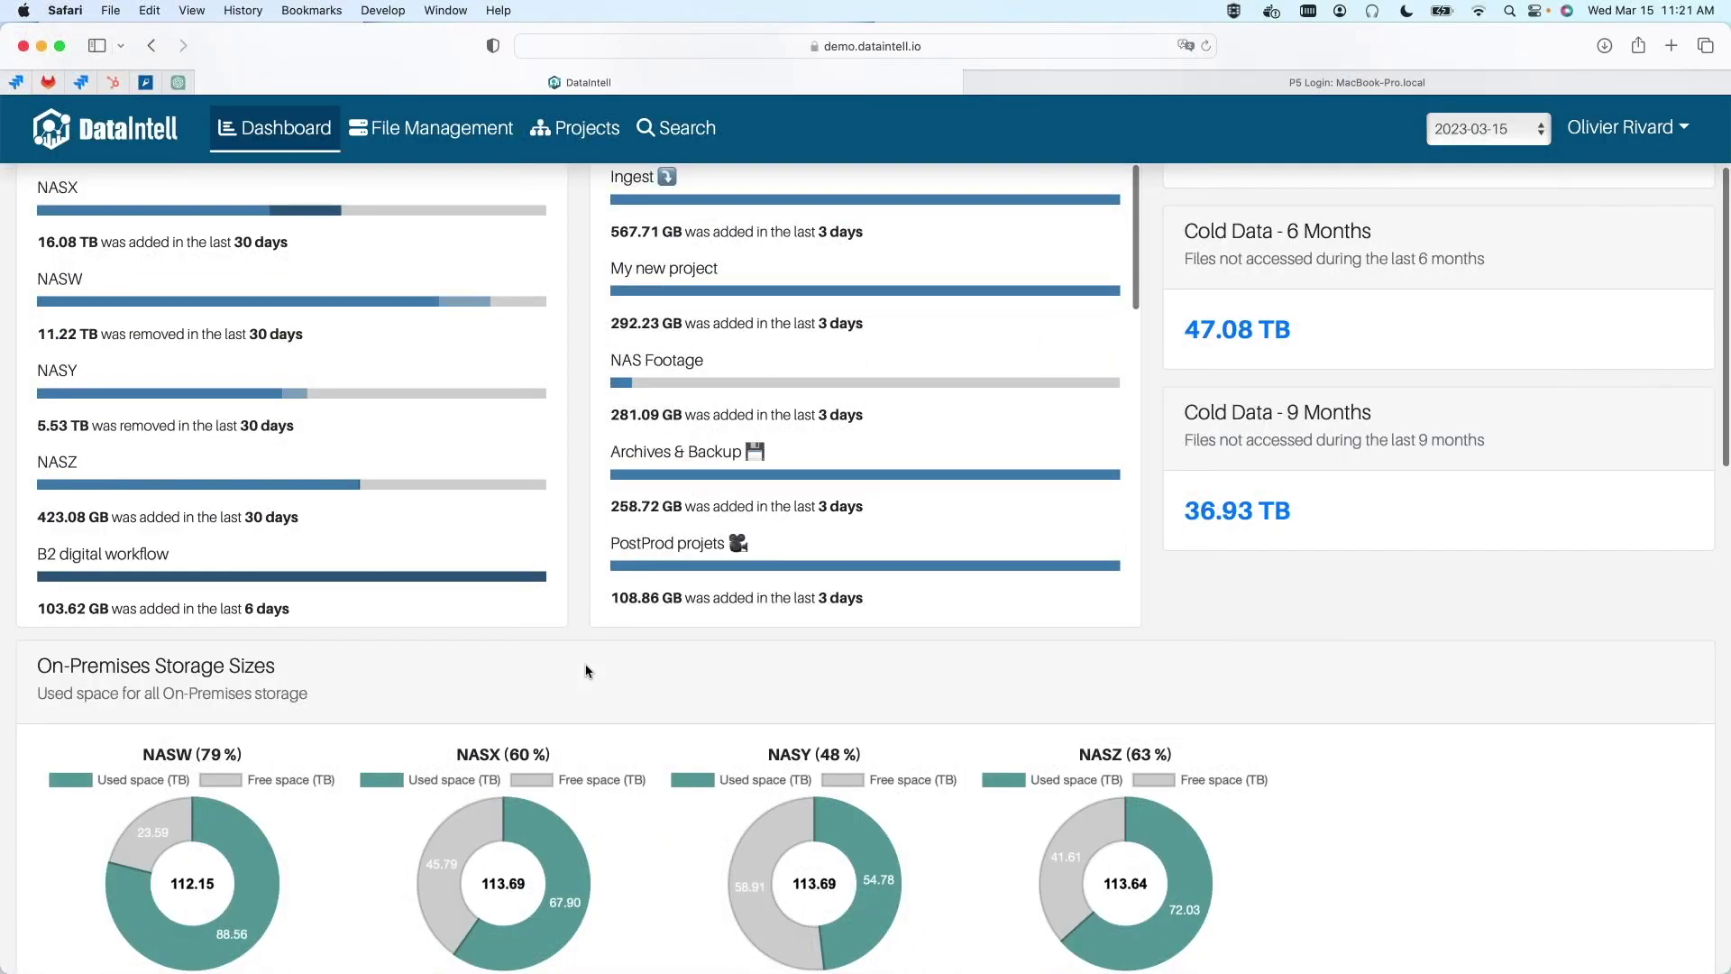
{"action": "scroll", "coordinate": [586, 671], "scroll_direction": "down", "scroll_amount": 6}
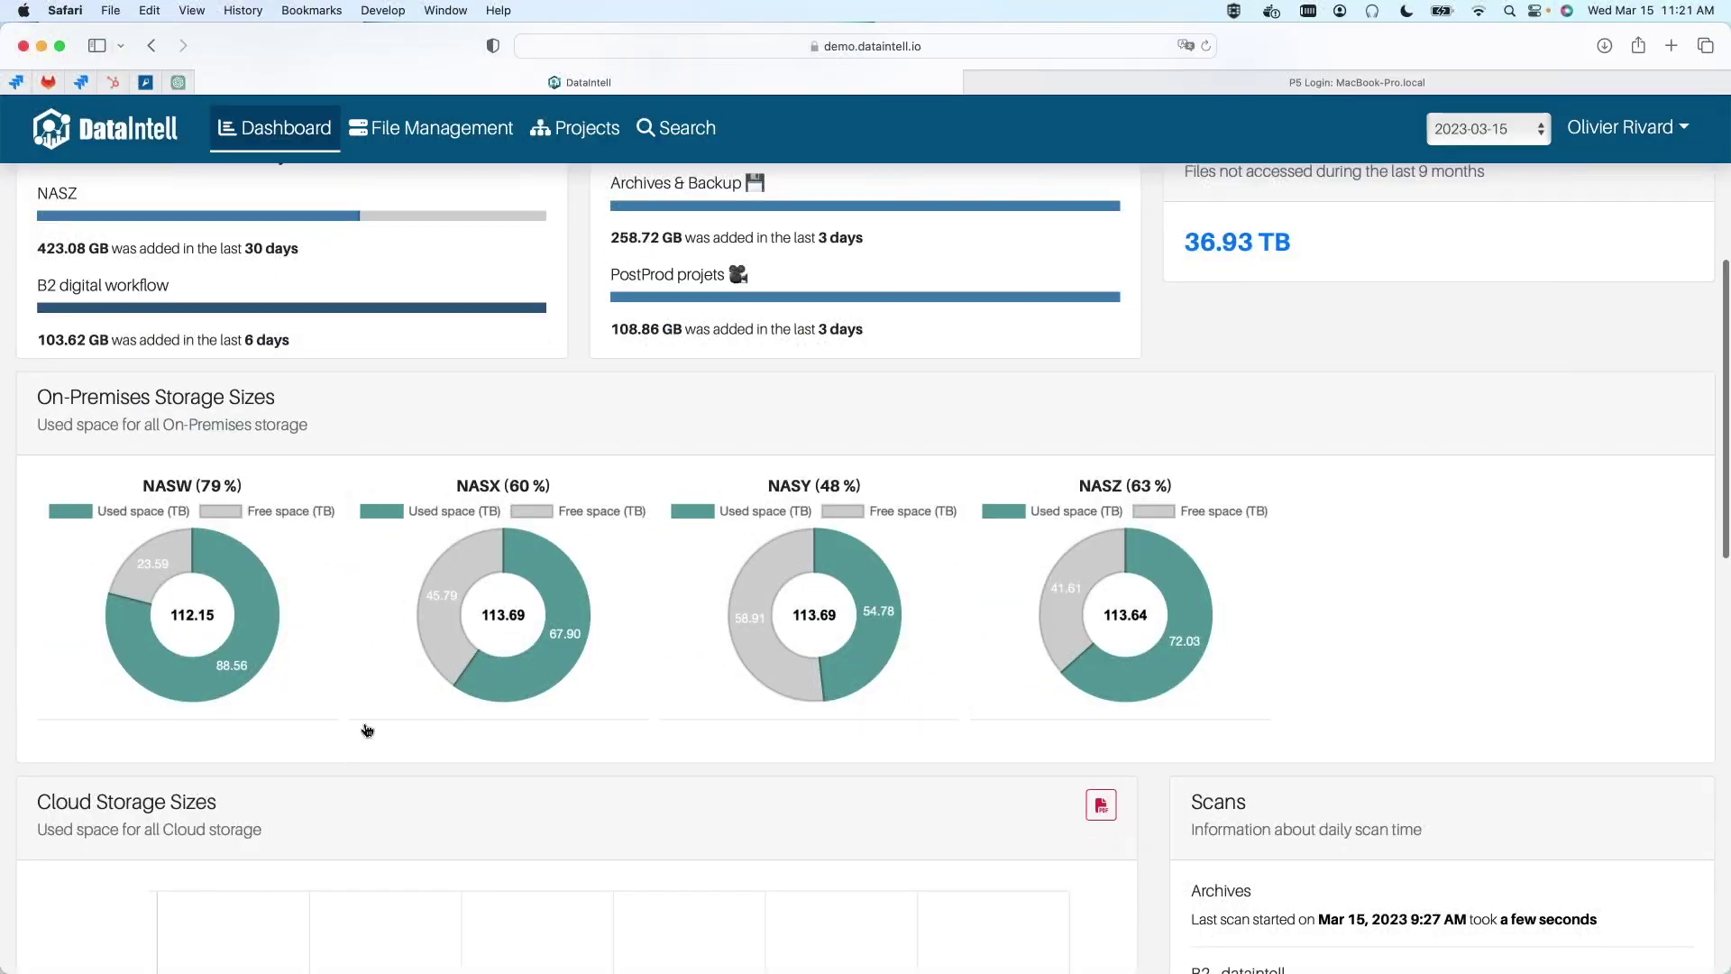
{"action": "scroll", "coordinate": [900, 699], "scroll_direction": "down", "scroll_amount": 10}
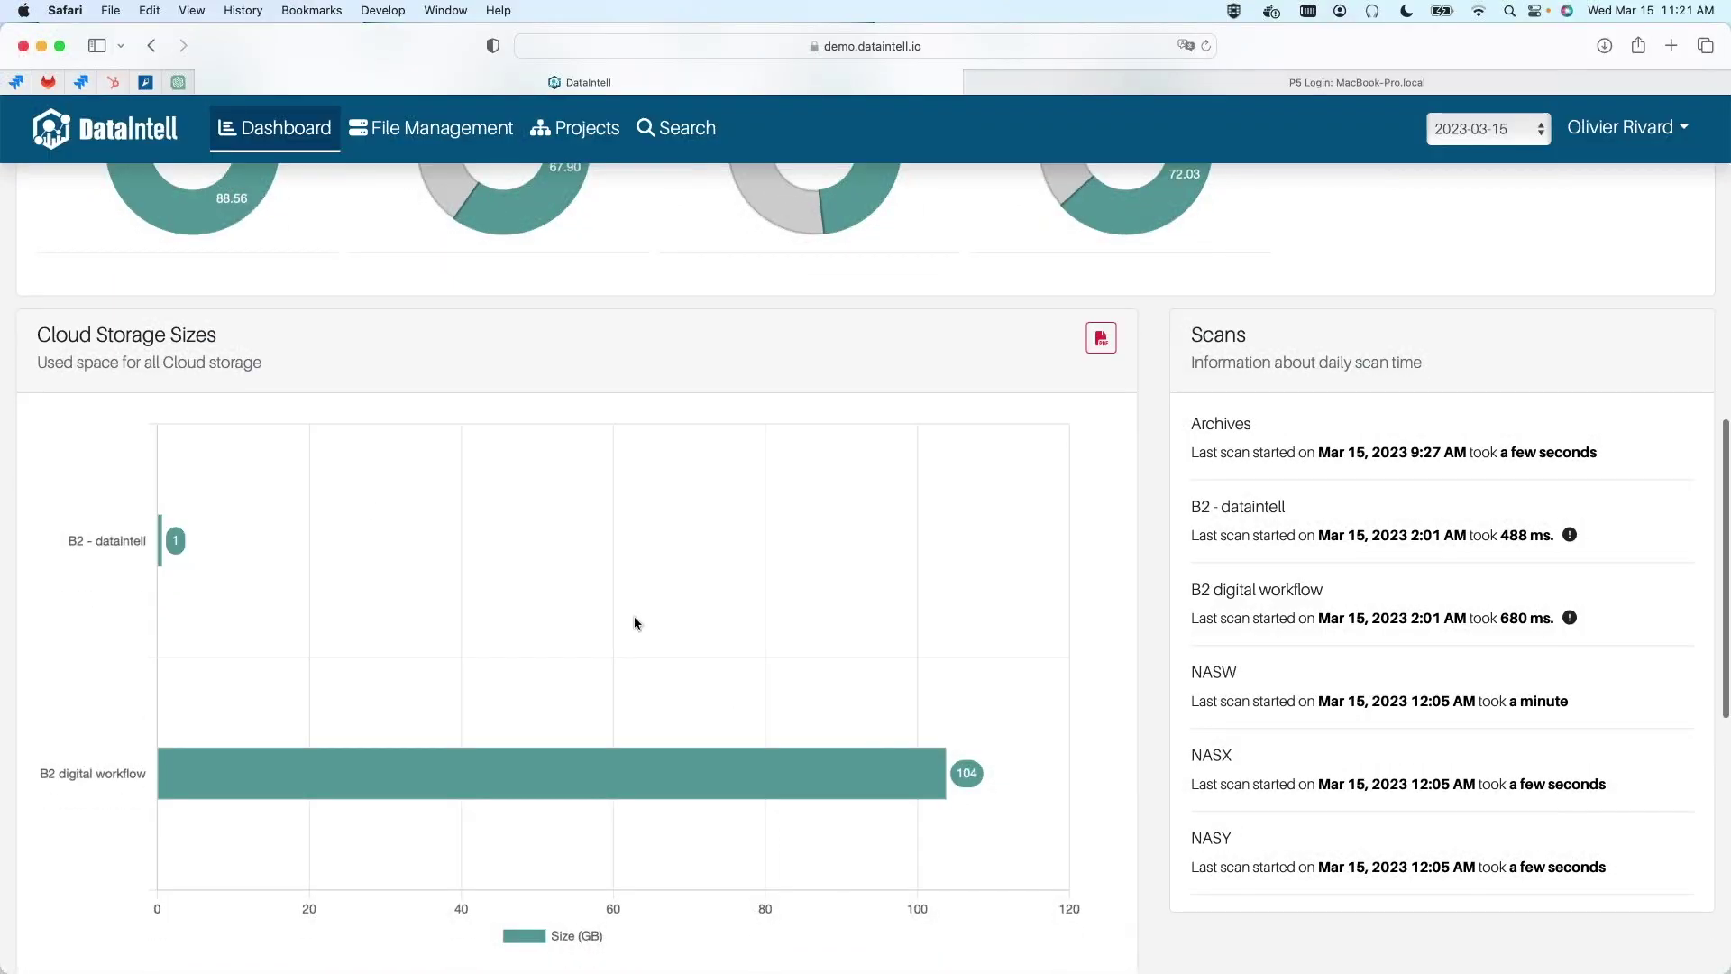
{"action": "scroll", "coordinate": [454, 567], "scroll_direction": "down", "scroll_amount": 1}
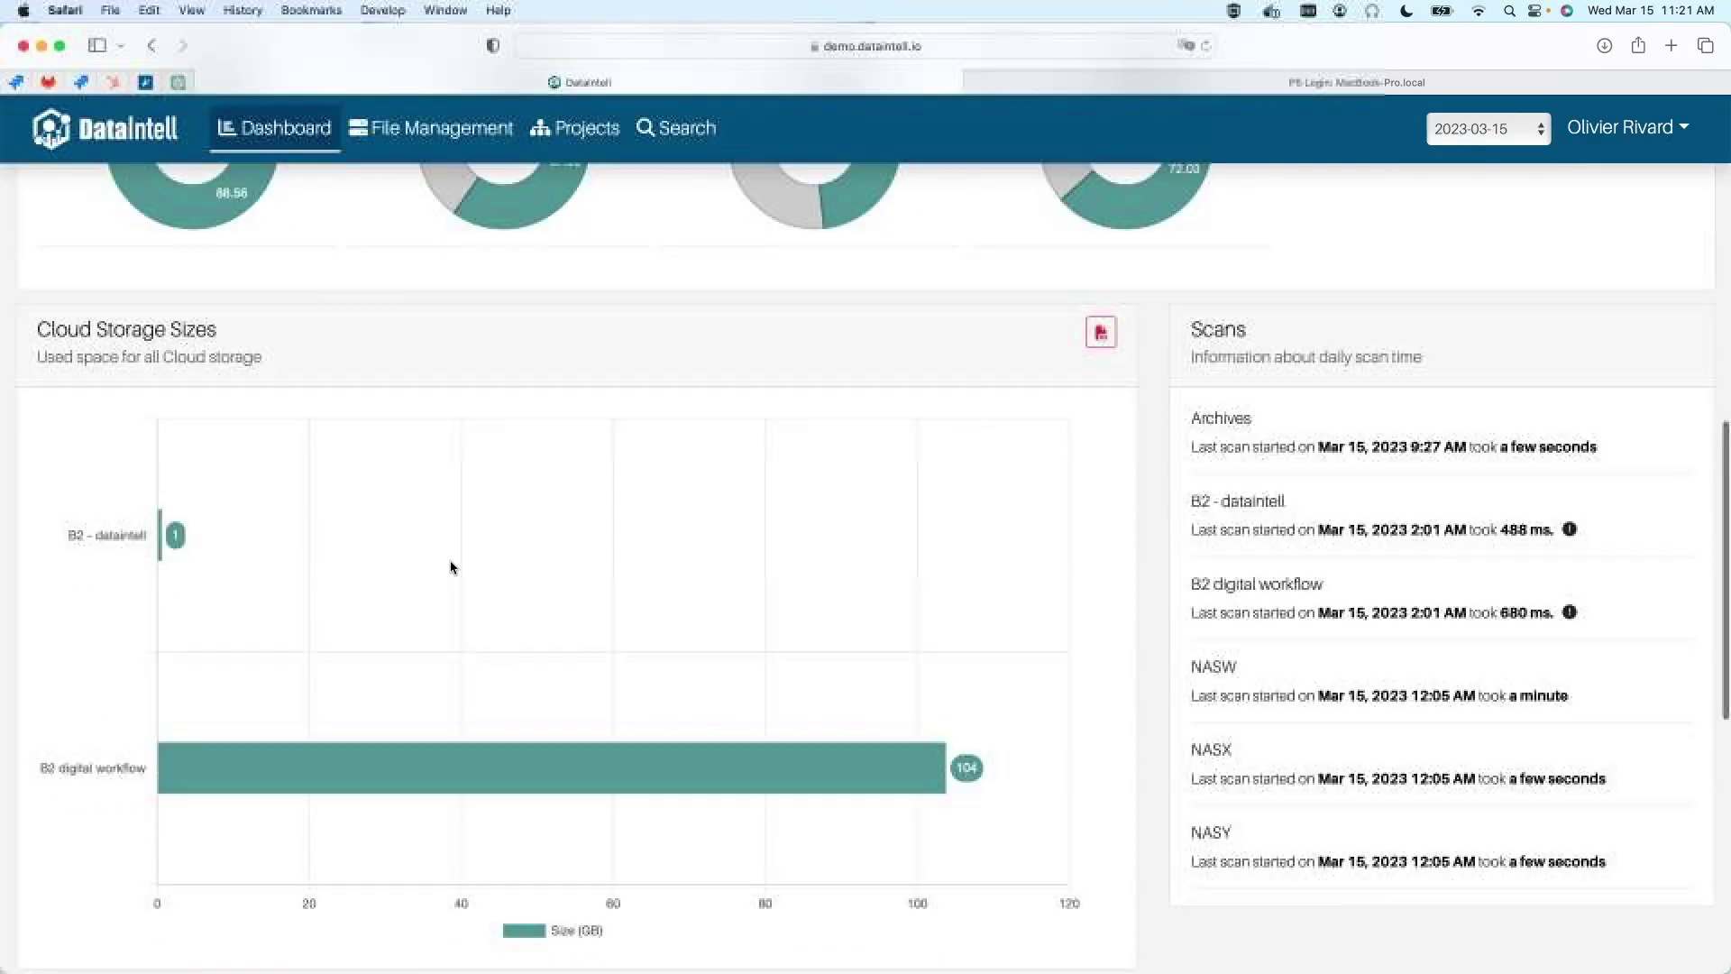
{"action": "scroll", "coordinate": [453, 567], "scroll_direction": "down", "scroll_amount": 15}
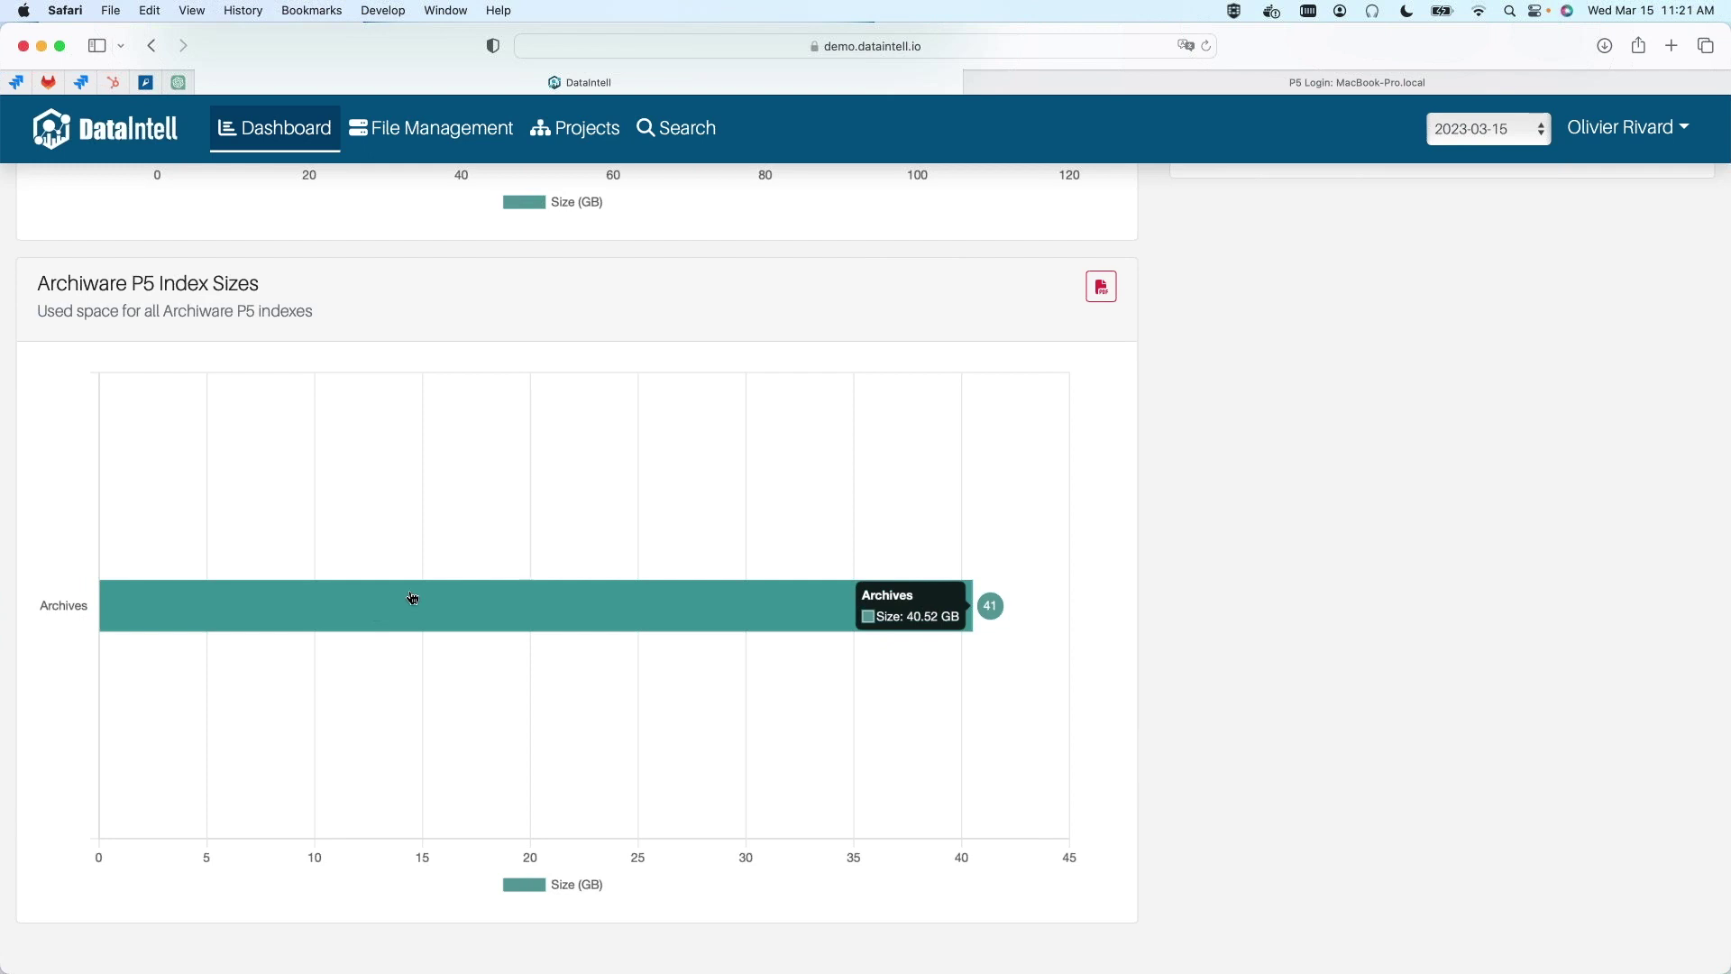
{"action": "scroll", "coordinate": [412, 598], "scroll_direction": "up", "scroll_amount": 20}
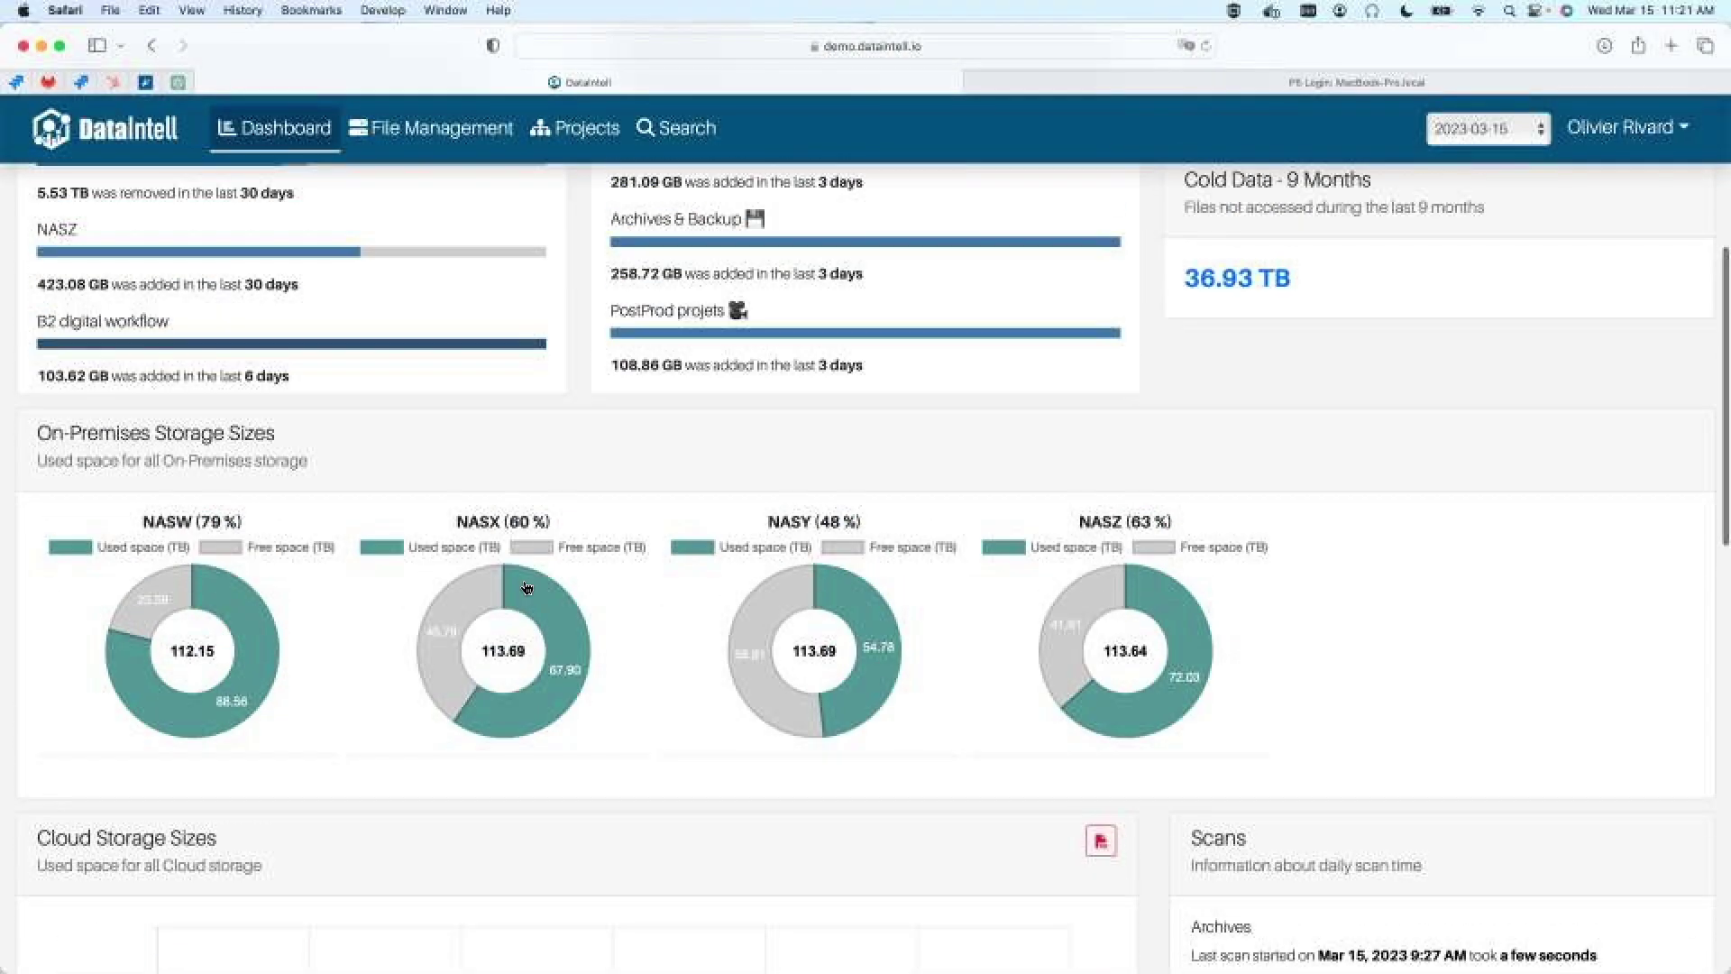
{"action": "scroll", "coordinate": [843, 569], "scroll_direction": "up", "scroll_amount": 5}
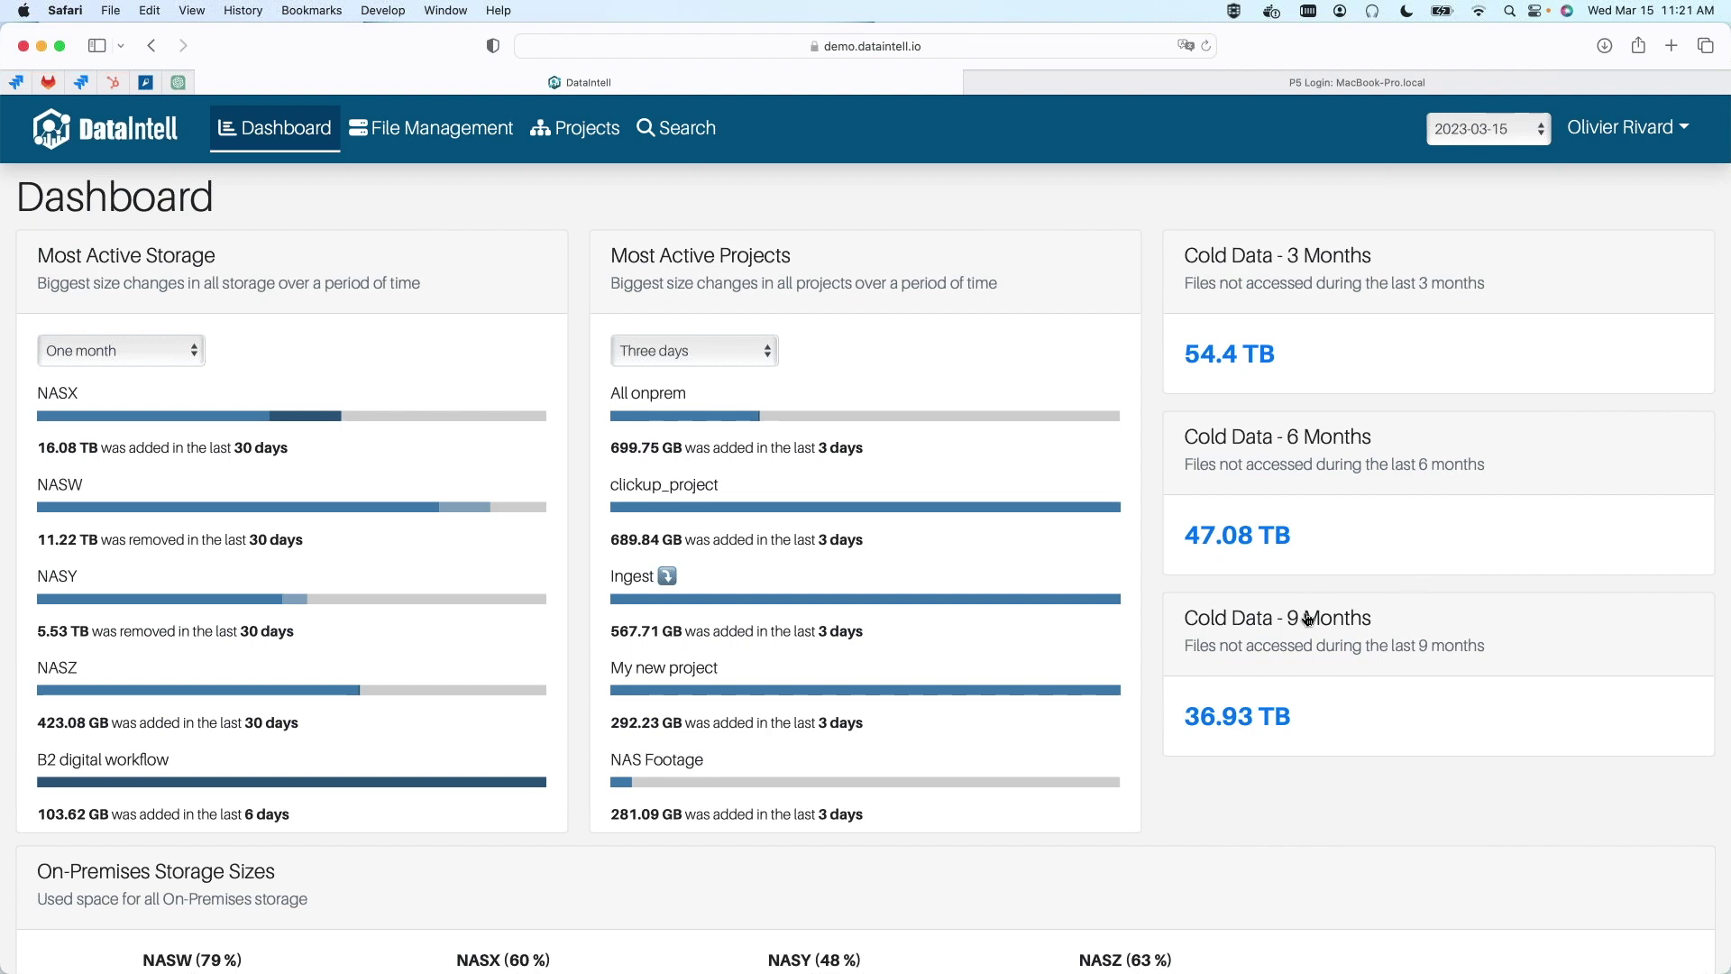
Step: Open the data not accessed during the last 6 months and examine its folder list and creation date analytics
{"action": "left_click", "coordinate": [1256, 539]}
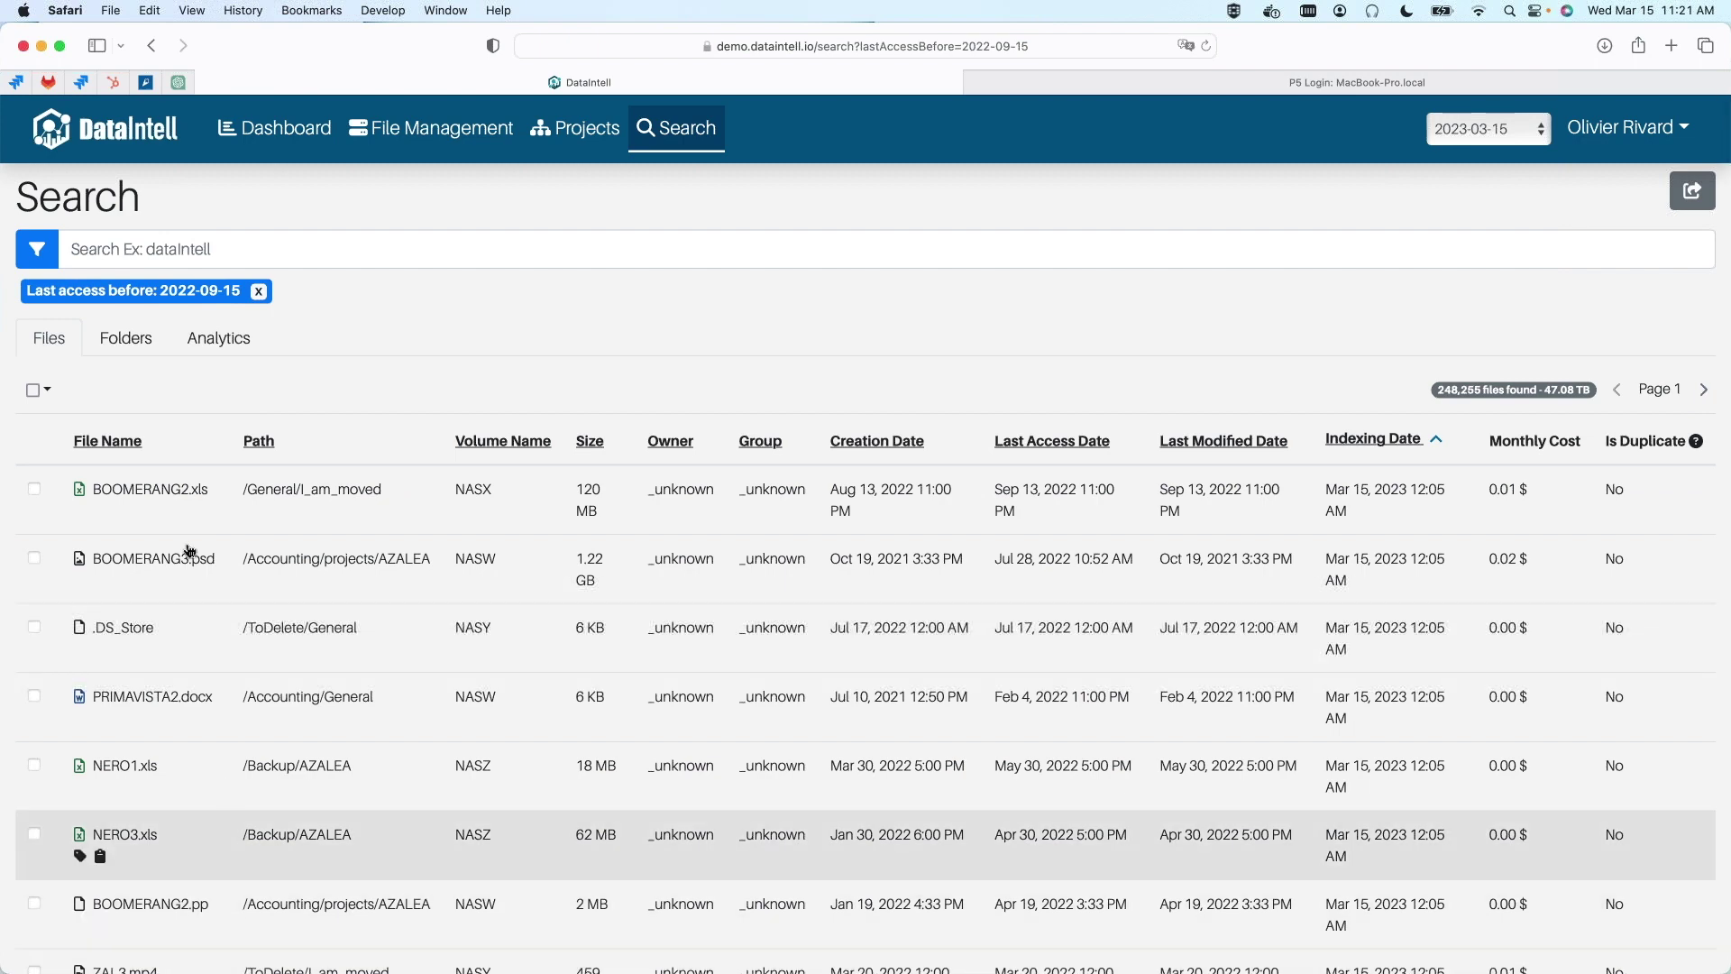
{"action": "left_click", "coordinate": [132, 354]}
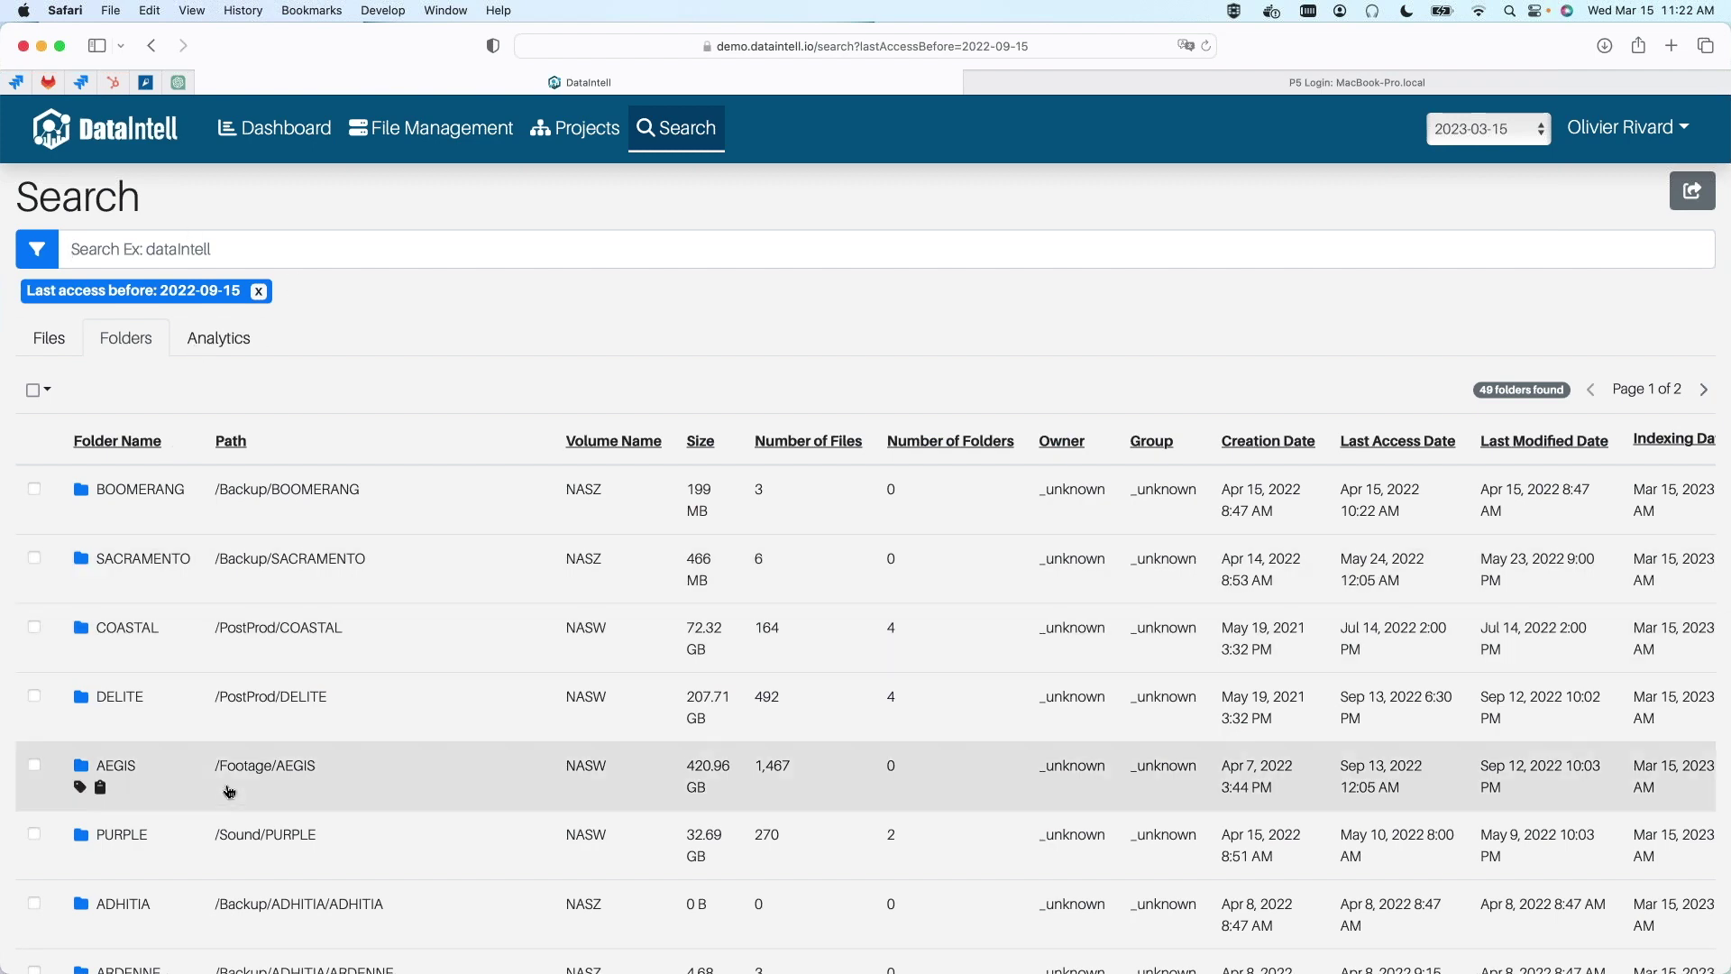
{"action": "left_click", "coordinate": [235, 343]}
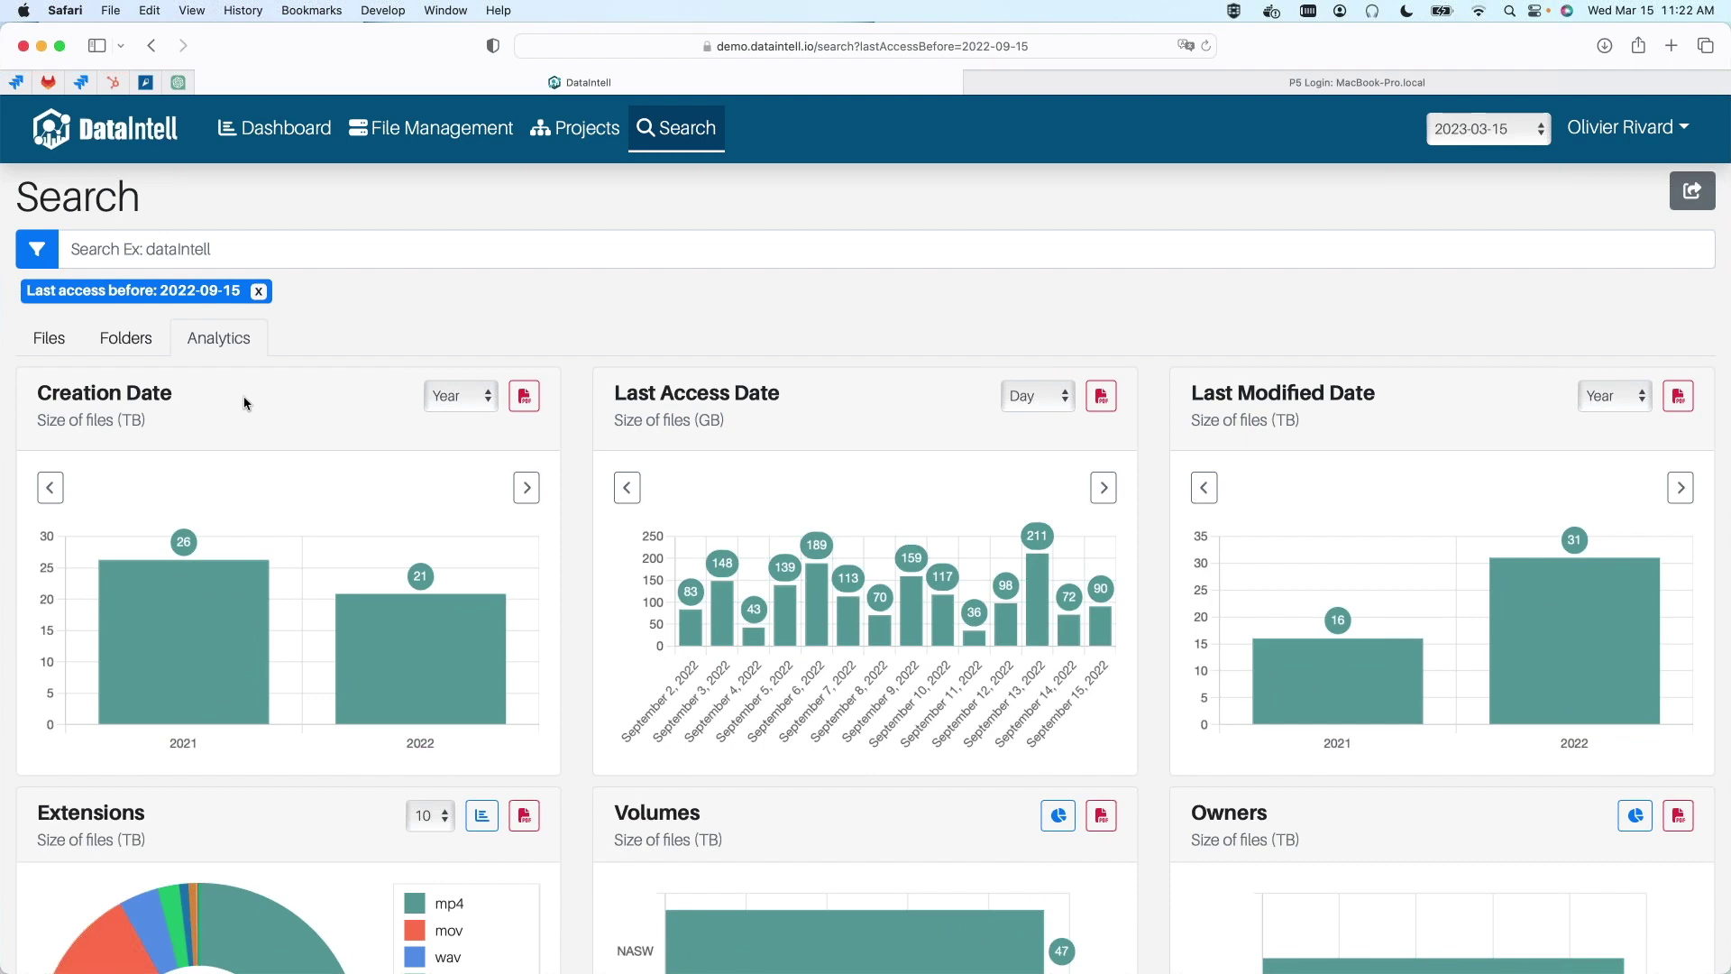
{"action": "scroll", "coordinate": [206, 414], "scroll_direction": "down", "scroll_amount": 1}
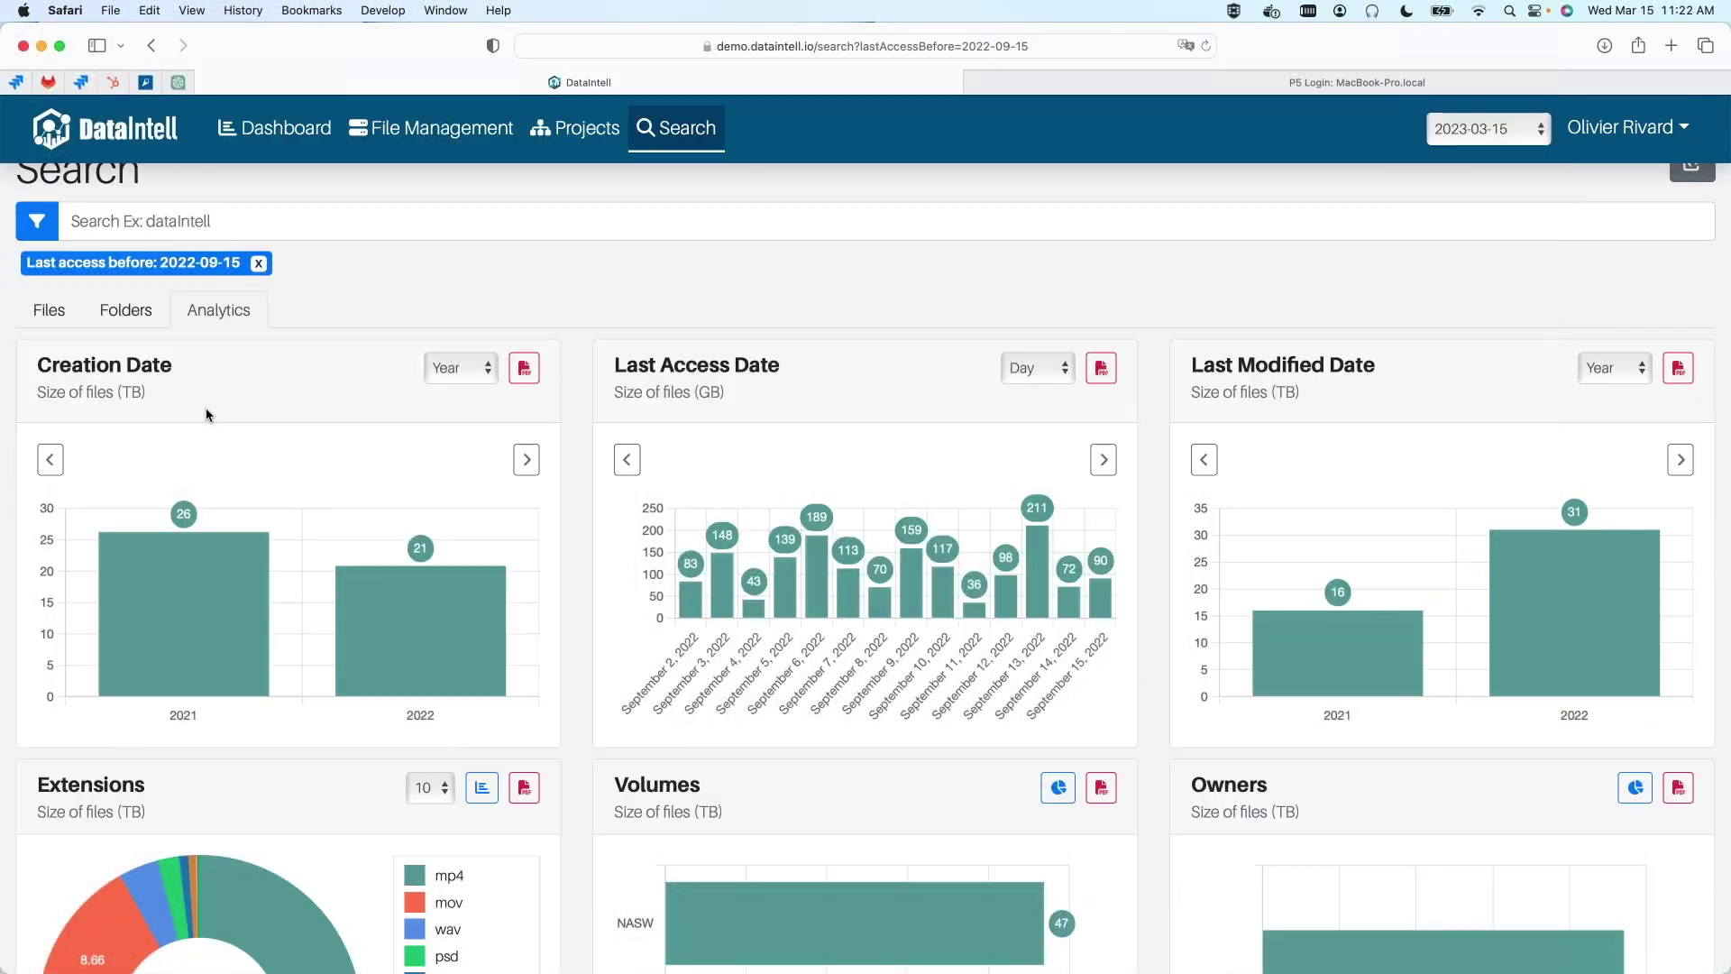
{"action": "scroll", "coordinate": [216, 405], "scroll_direction": "down", "scroll_amount": 2}
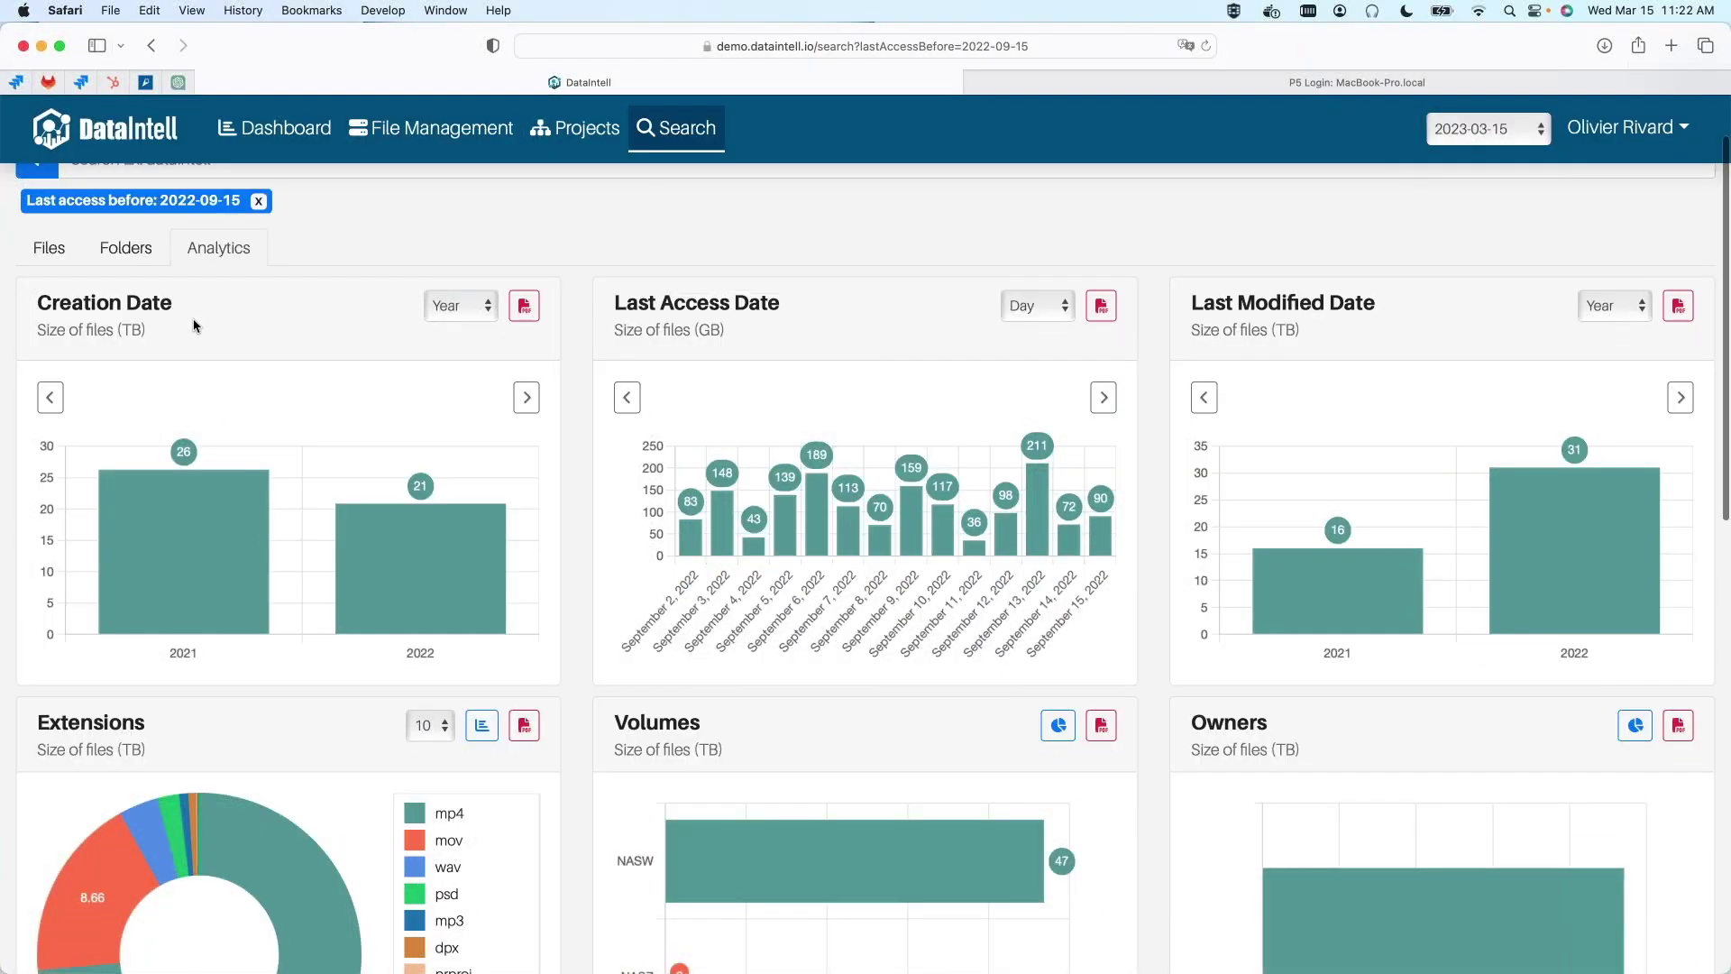
{"action": "mouse_move", "coordinate": [238, 522]}
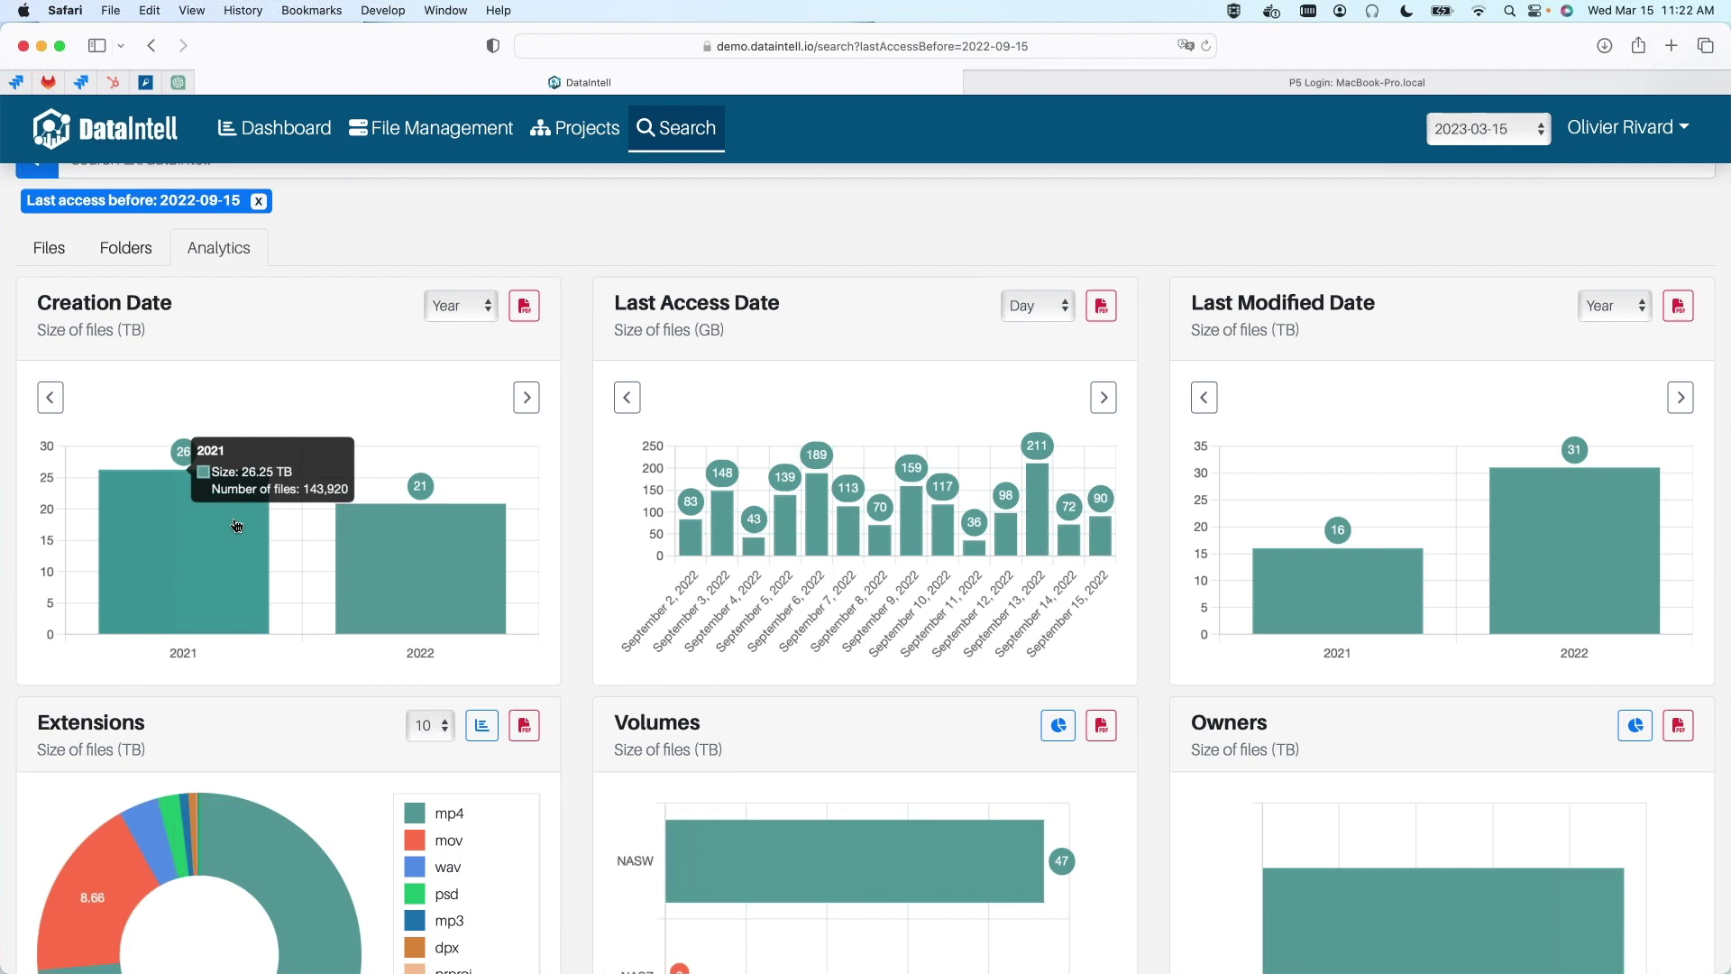
Step: Narrow the results to mp4 files created in 2021 using the analytics charts, and list the matching files
{"action": "scroll", "coordinate": [230, 530], "scroll_direction": "down", "scroll_amount": 8}
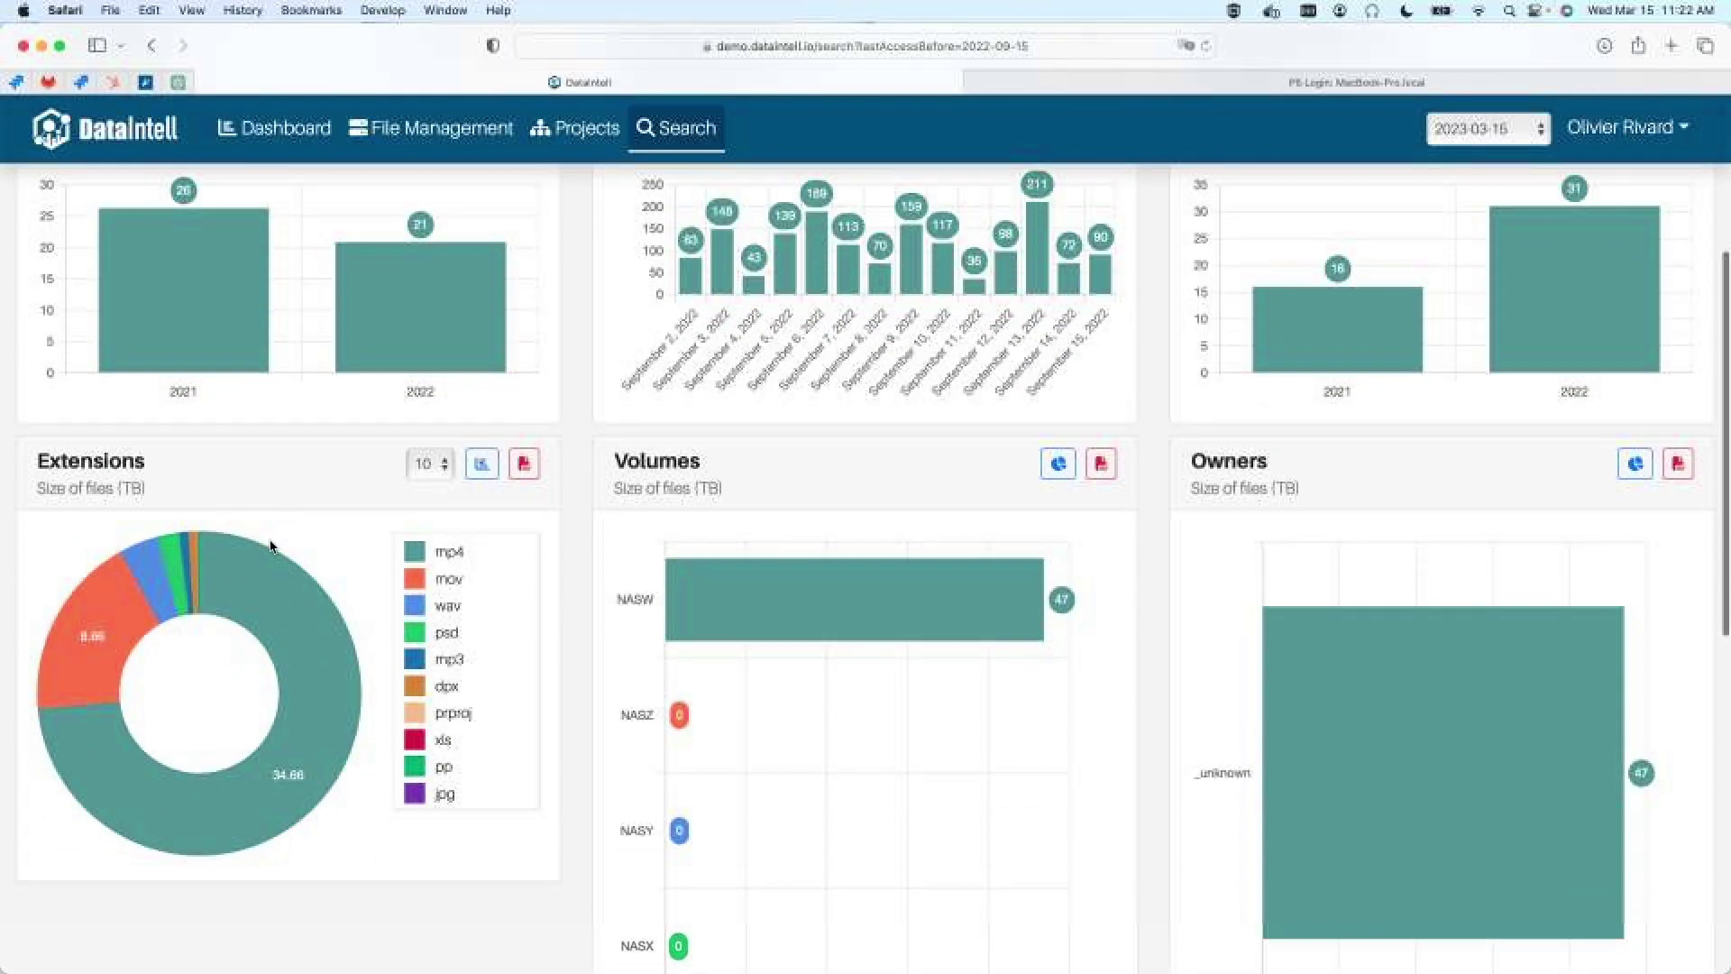
{"action": "mouse_move", "coordinate": [270, 580]}
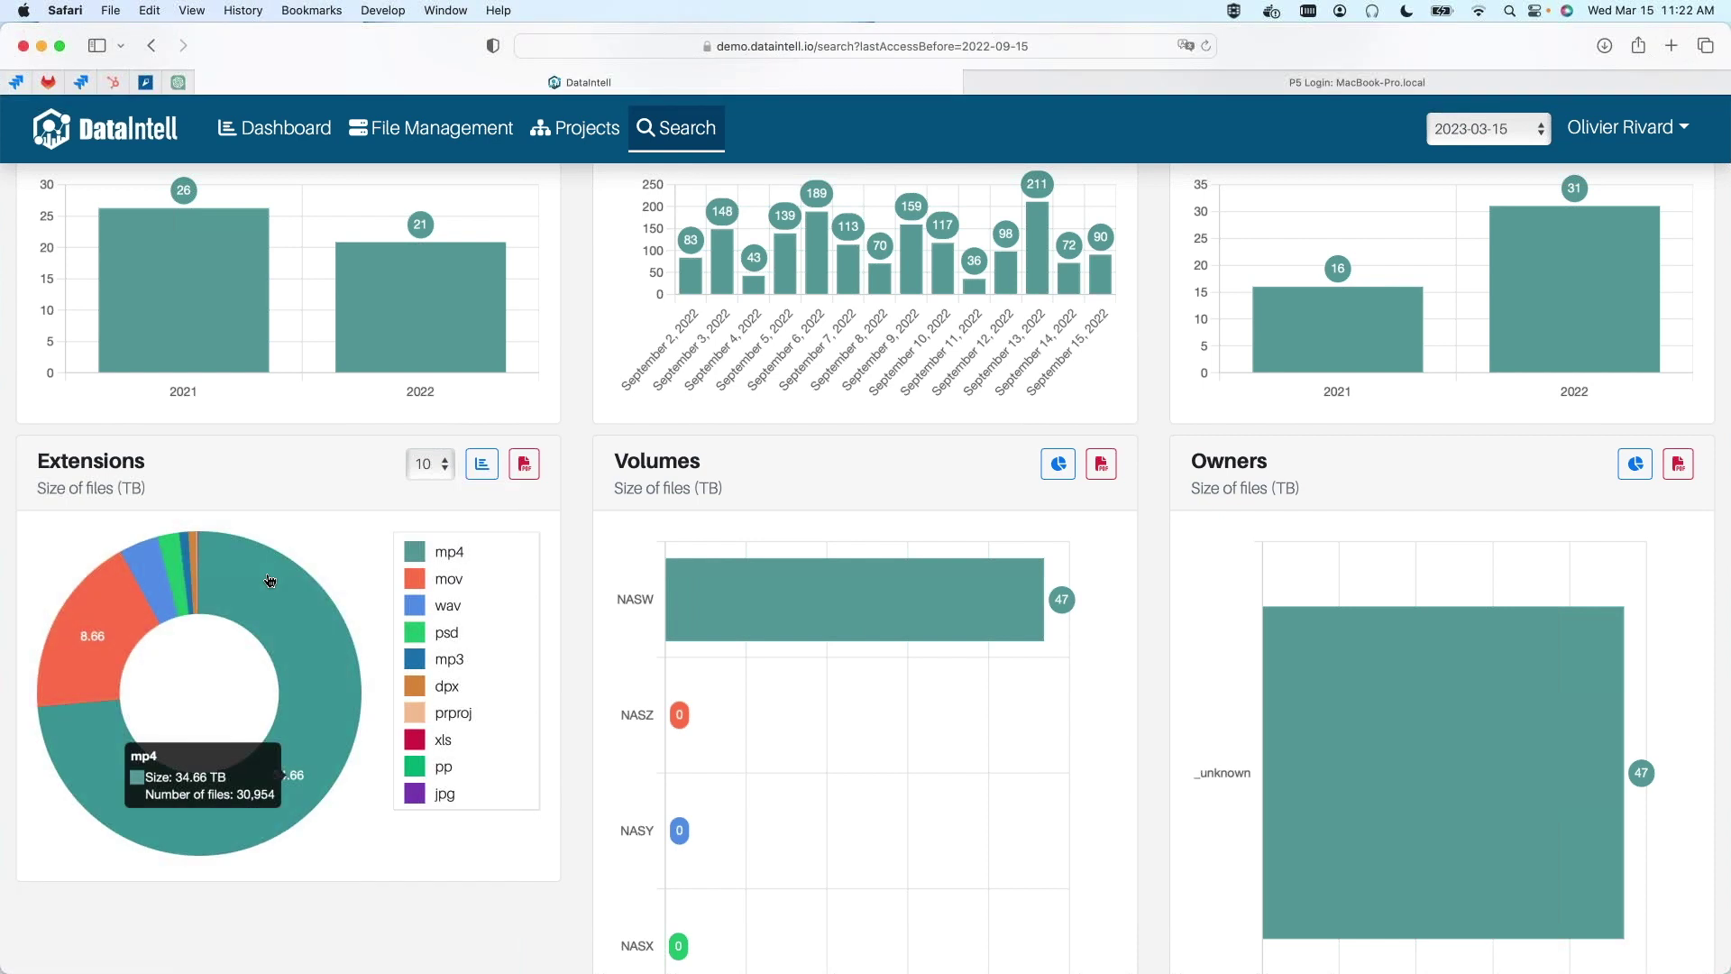
{"action": "left_click", "coordinate": [269, 580]}
{"action": "scroll", "coordinate": [234, 559], "scroll_direction": "up", "scroll_amount": 10}
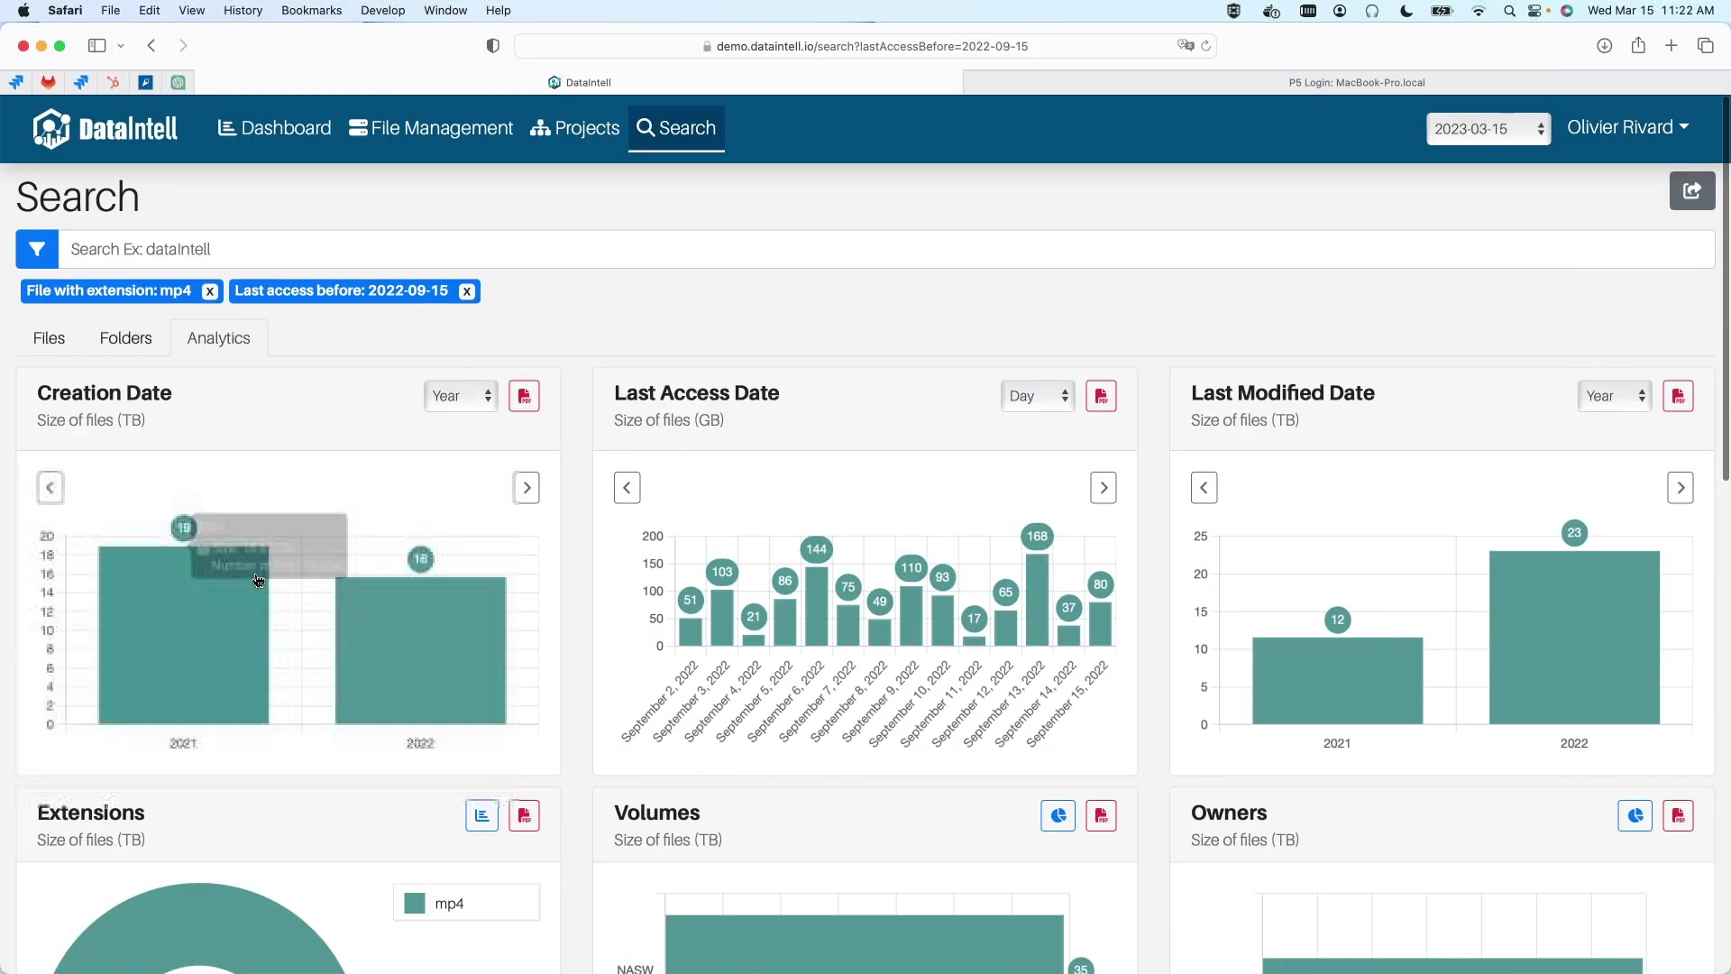
{"action": "left_click", "coordinate": [210, 606]}
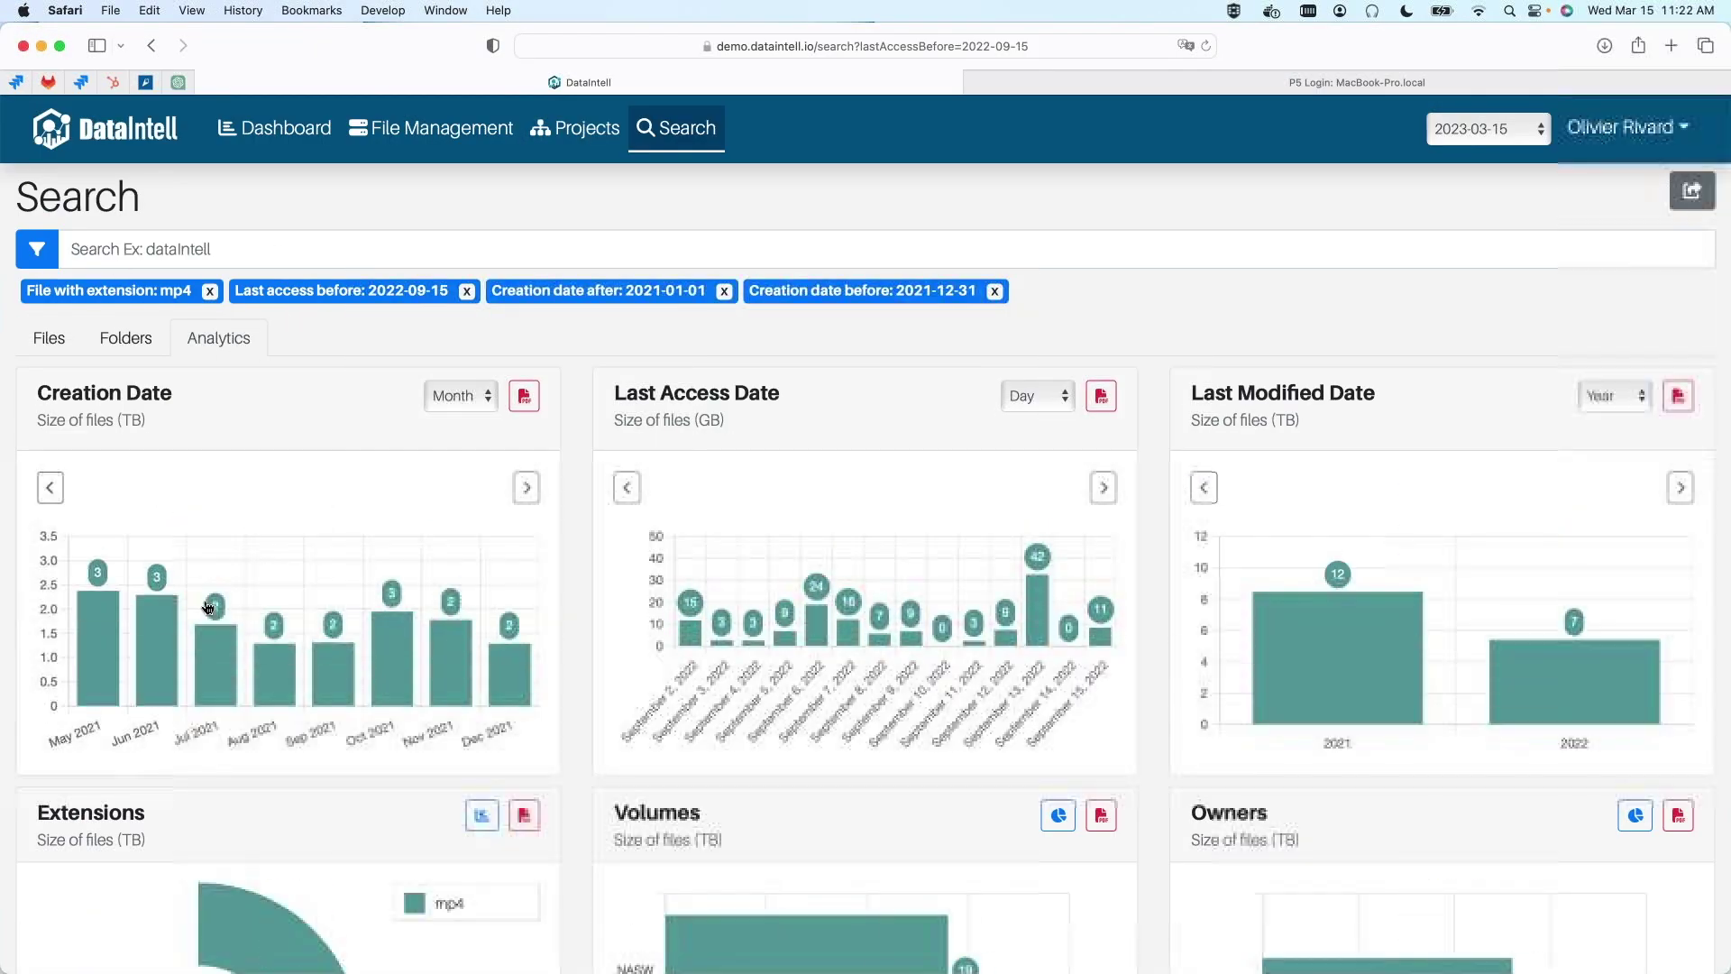
{"action": "left_click", "coordinate": [162, 350]}
{"action": "left_click", "coordinate": [51, 338]}
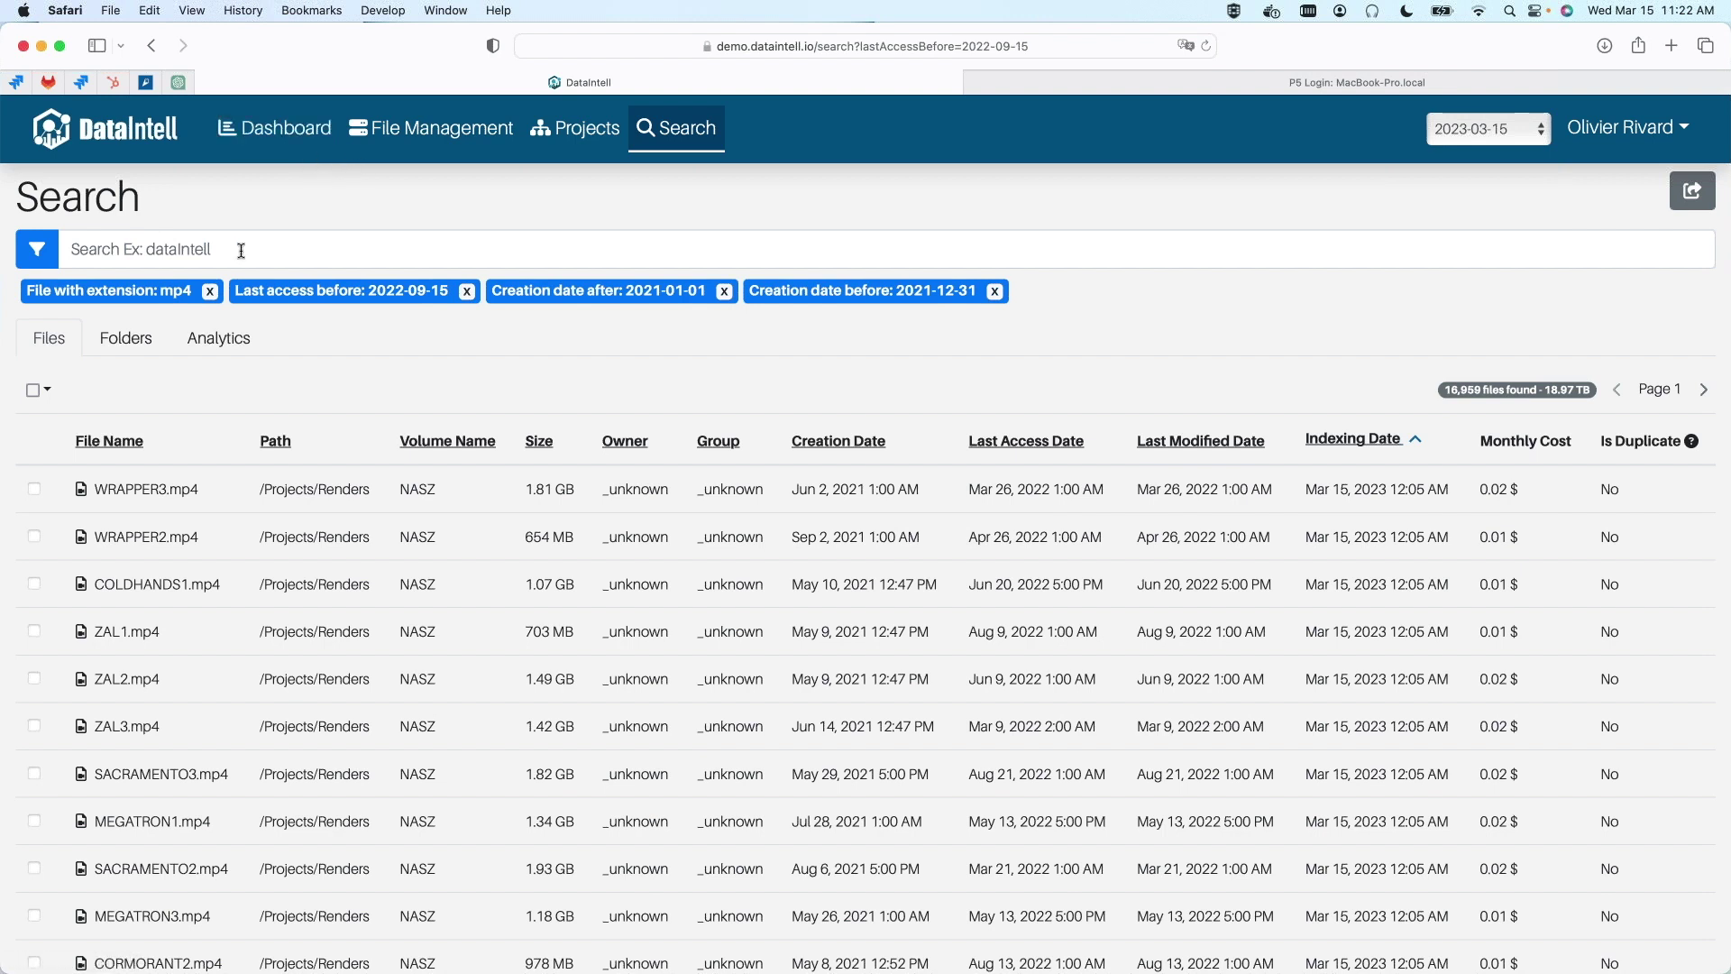
Step: Remove the extension, last access and creation date filters from the search
{"action": "left_click", "coordinate": [210, 291]}
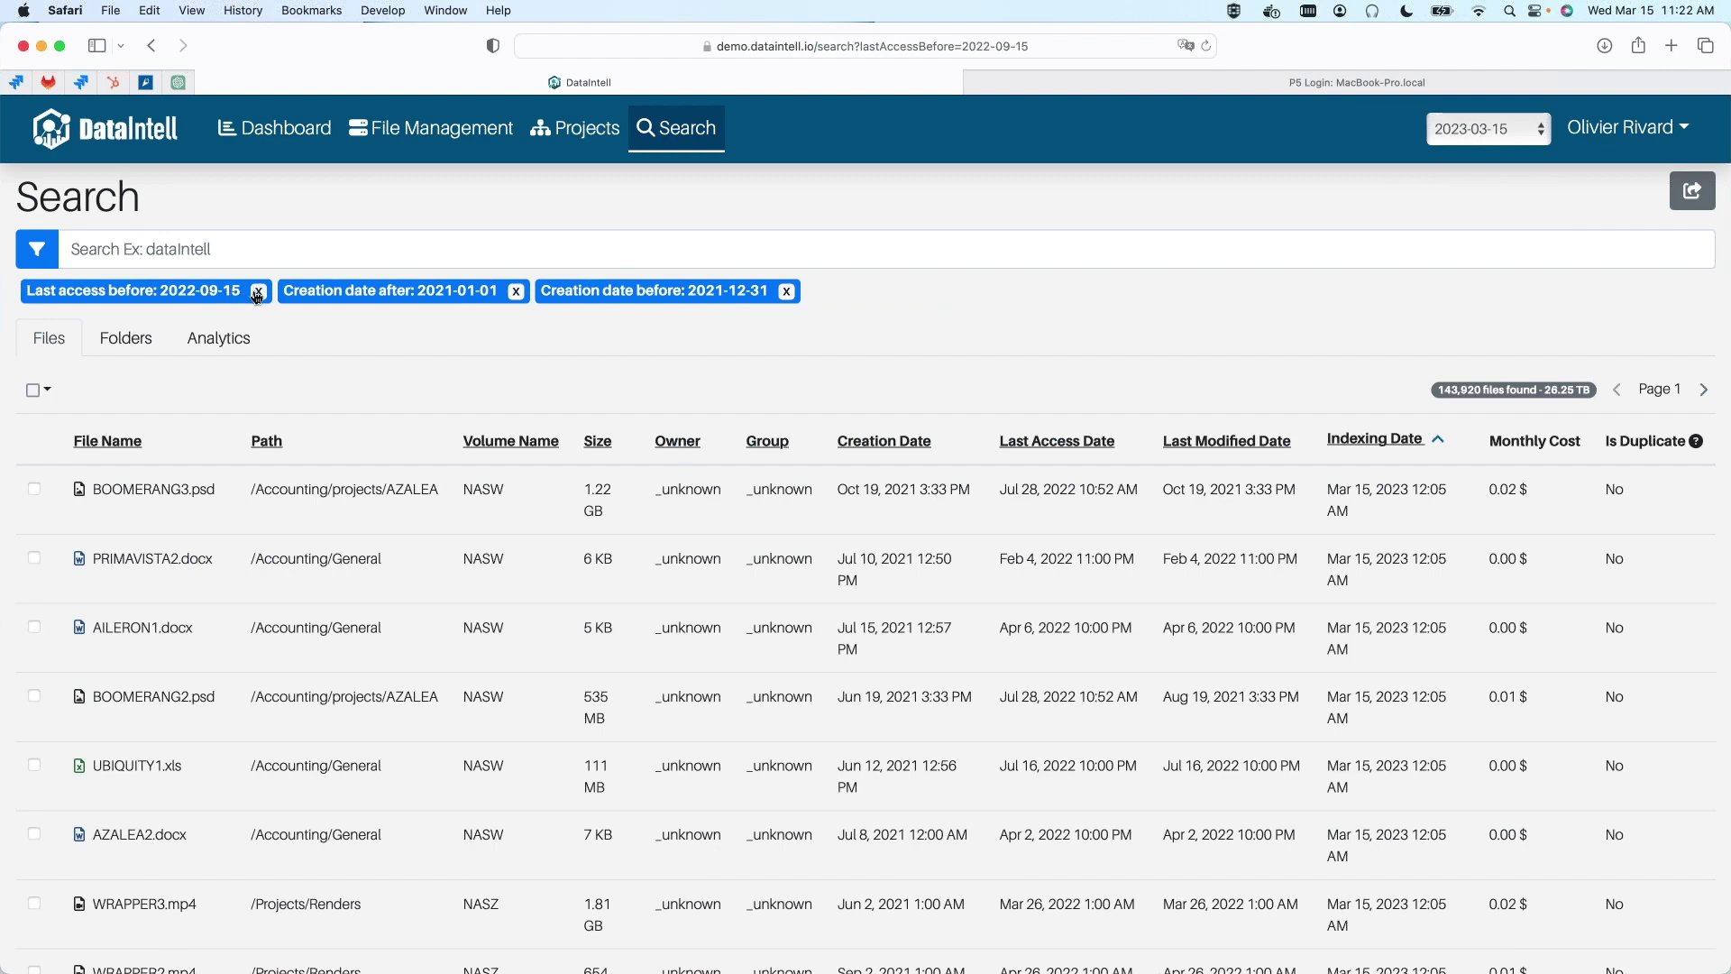
{"action": "left_click", "coordinate": [258, 291]}
{"action": "left_click", "coordinate": [259, 292]}
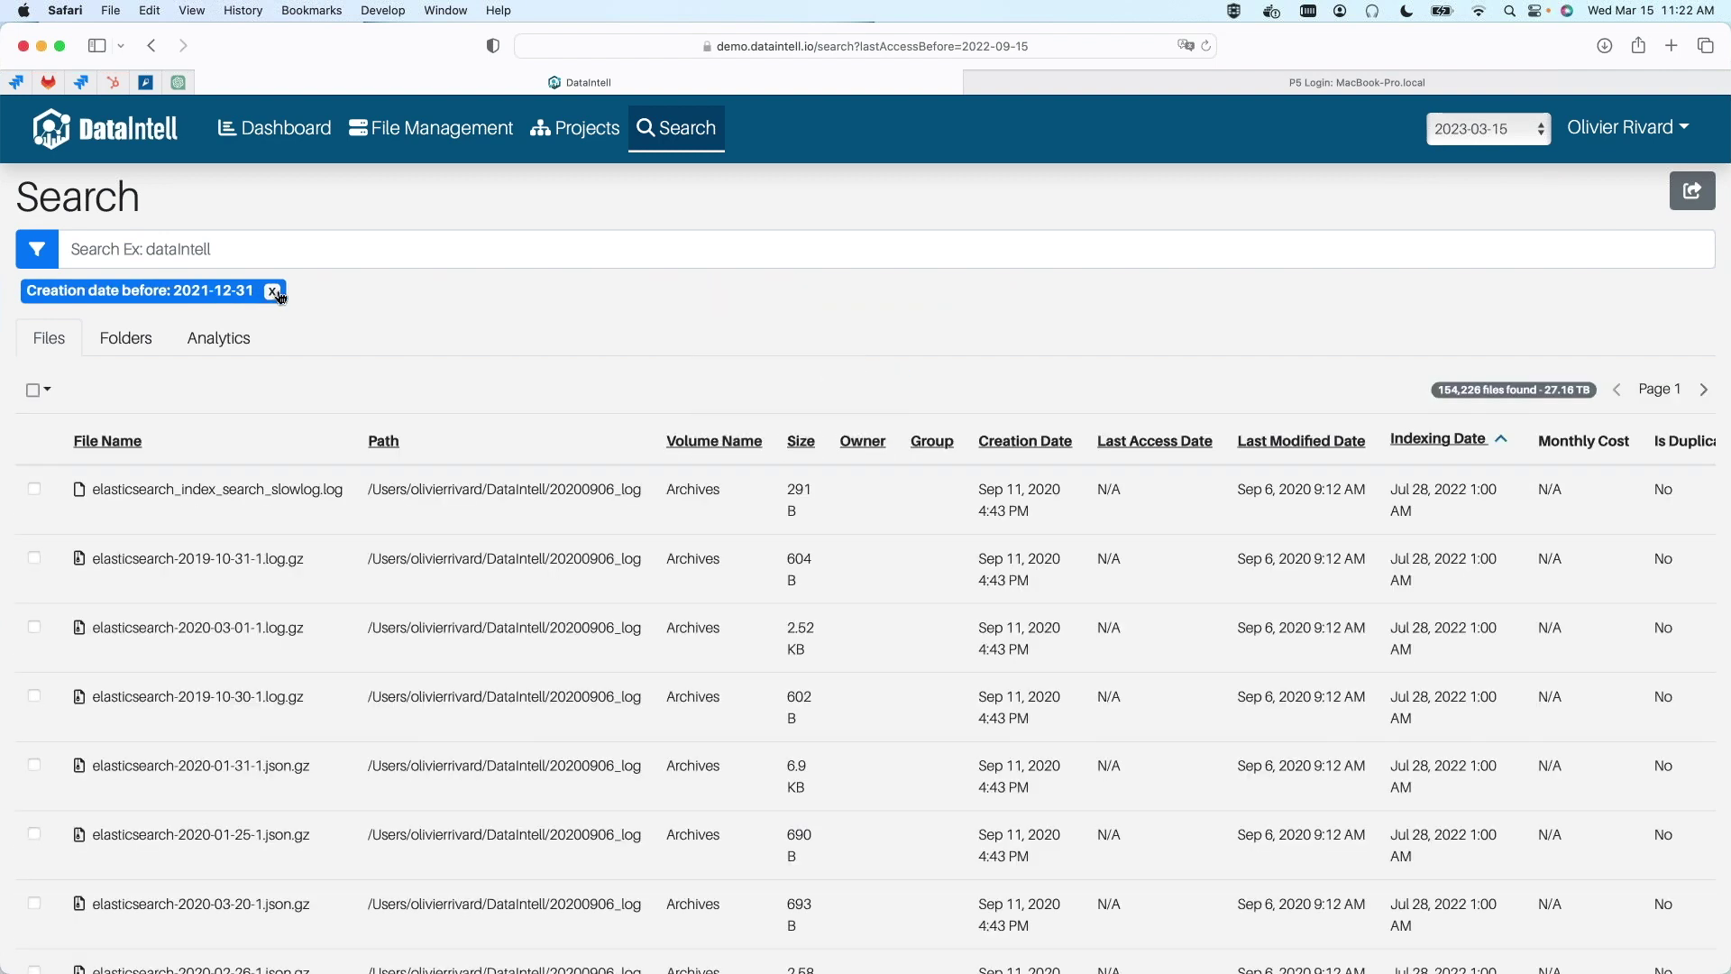
{"action": "left_click", "coordinate": [279, 293]}
Step: Try a text search for "bloomberg", clear it, and look over the available search filter criteria
{"action": "left_click", "coordinate": [213, 252]}
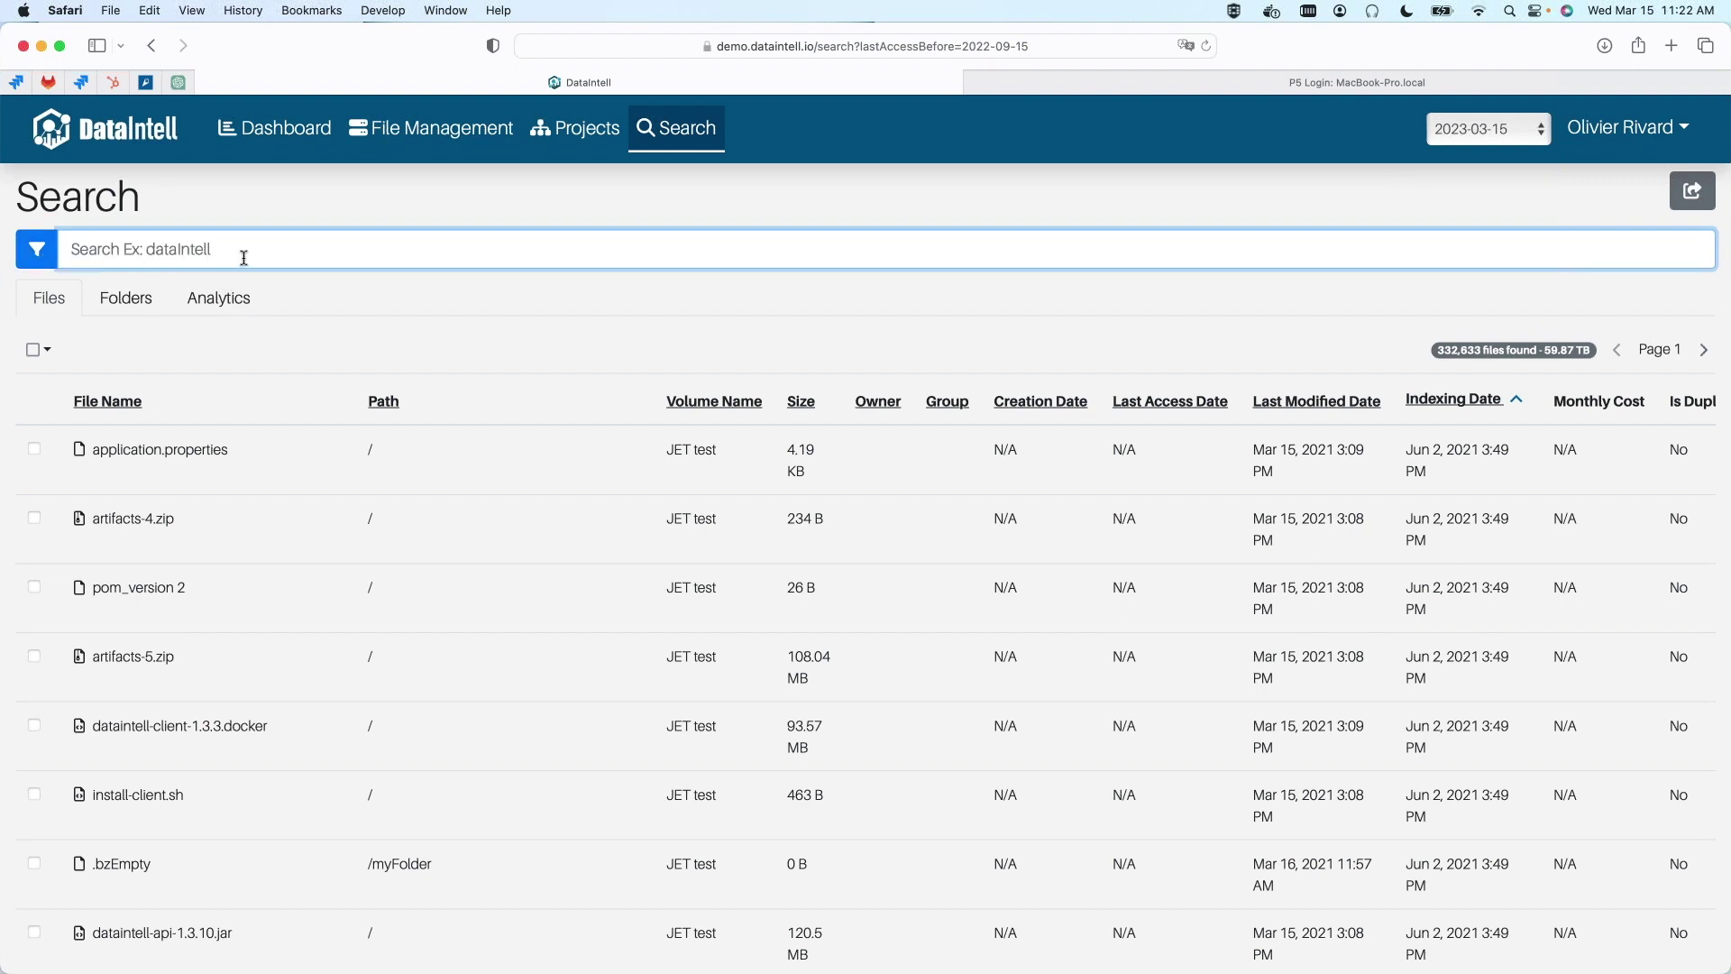
{"action": "type", "text": "bloomberg"}
{"action": "key", "text": "BackSpace"}
{"action": "key", "text": "BackSpace"}
{"action": "key", "text": "BackSpace"}
{"action": "key", "text": "BackSpace"}
{"action": "key", "text": "BackSpace"}
{"action": "key", "text": "BackSpace"}
{"action": "key", "text": "BackSpace"}
{"action": "key", "text": "BackSpace"}
{"action": "key", "text": "BackSpace"}
{"action": "left_click", "coordinate": [40, 256]}
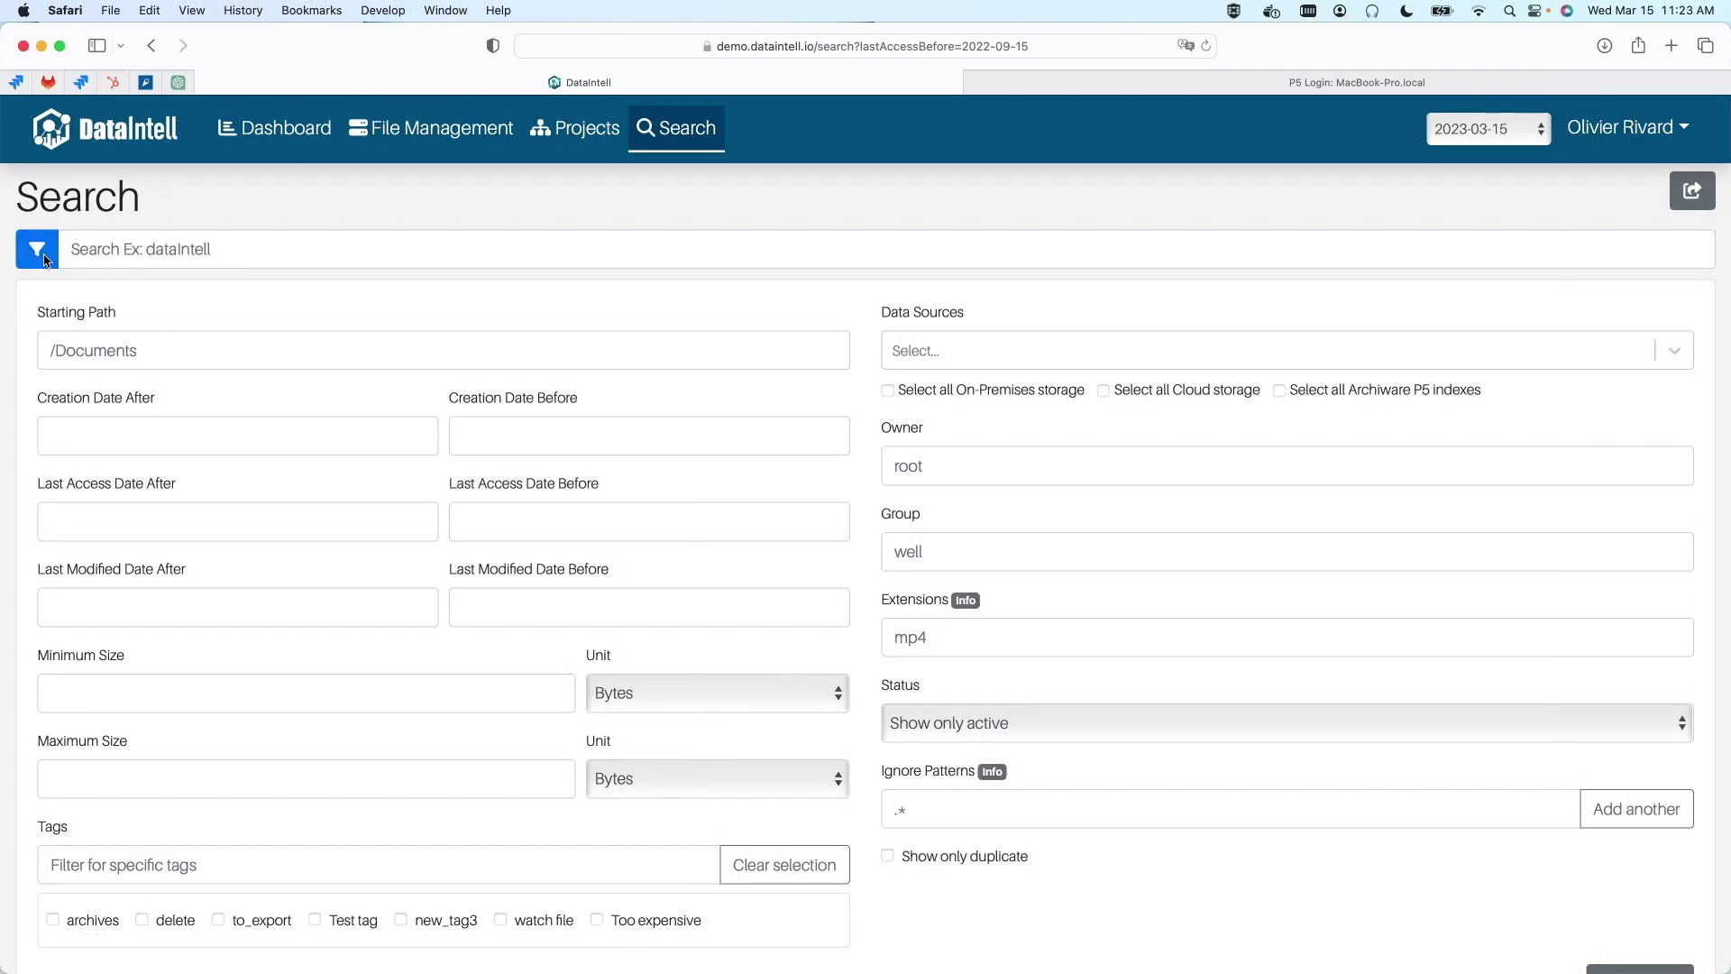
{"action": "left_click", "coordinate": [45, 259]}
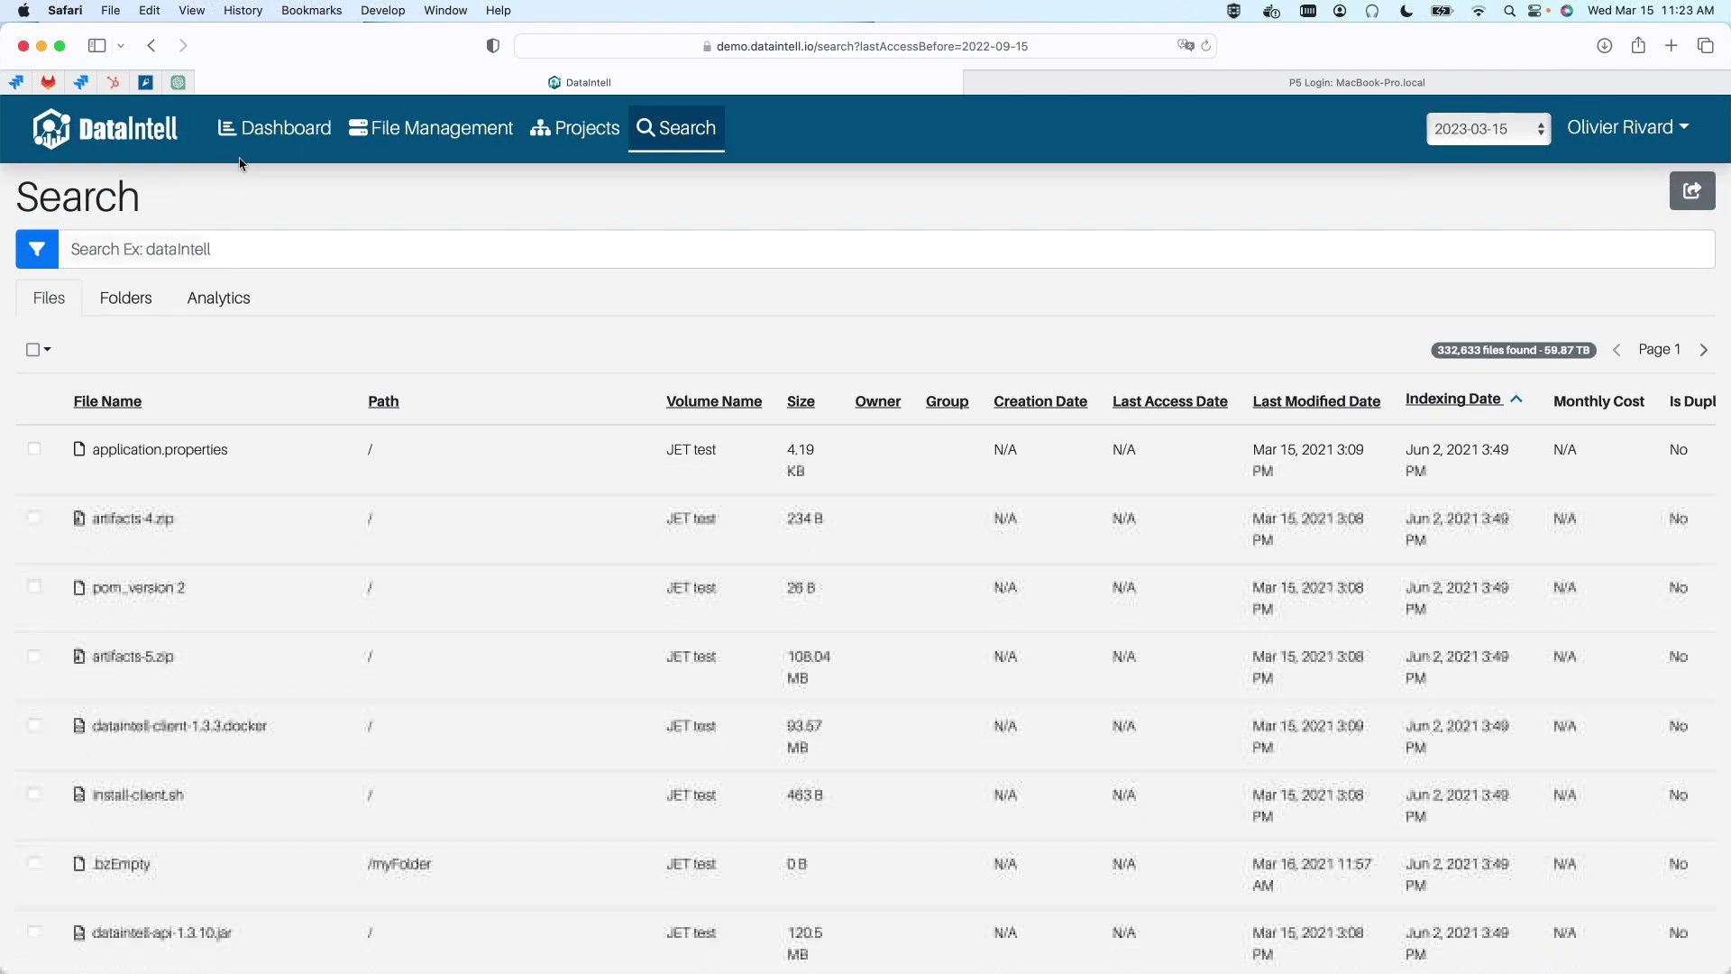
Step: Open the Archives volume in File Management and expand its Volumes folder down to the Sound and Footage folders
{"action": "left_click", "coordinate": [462, 143]}
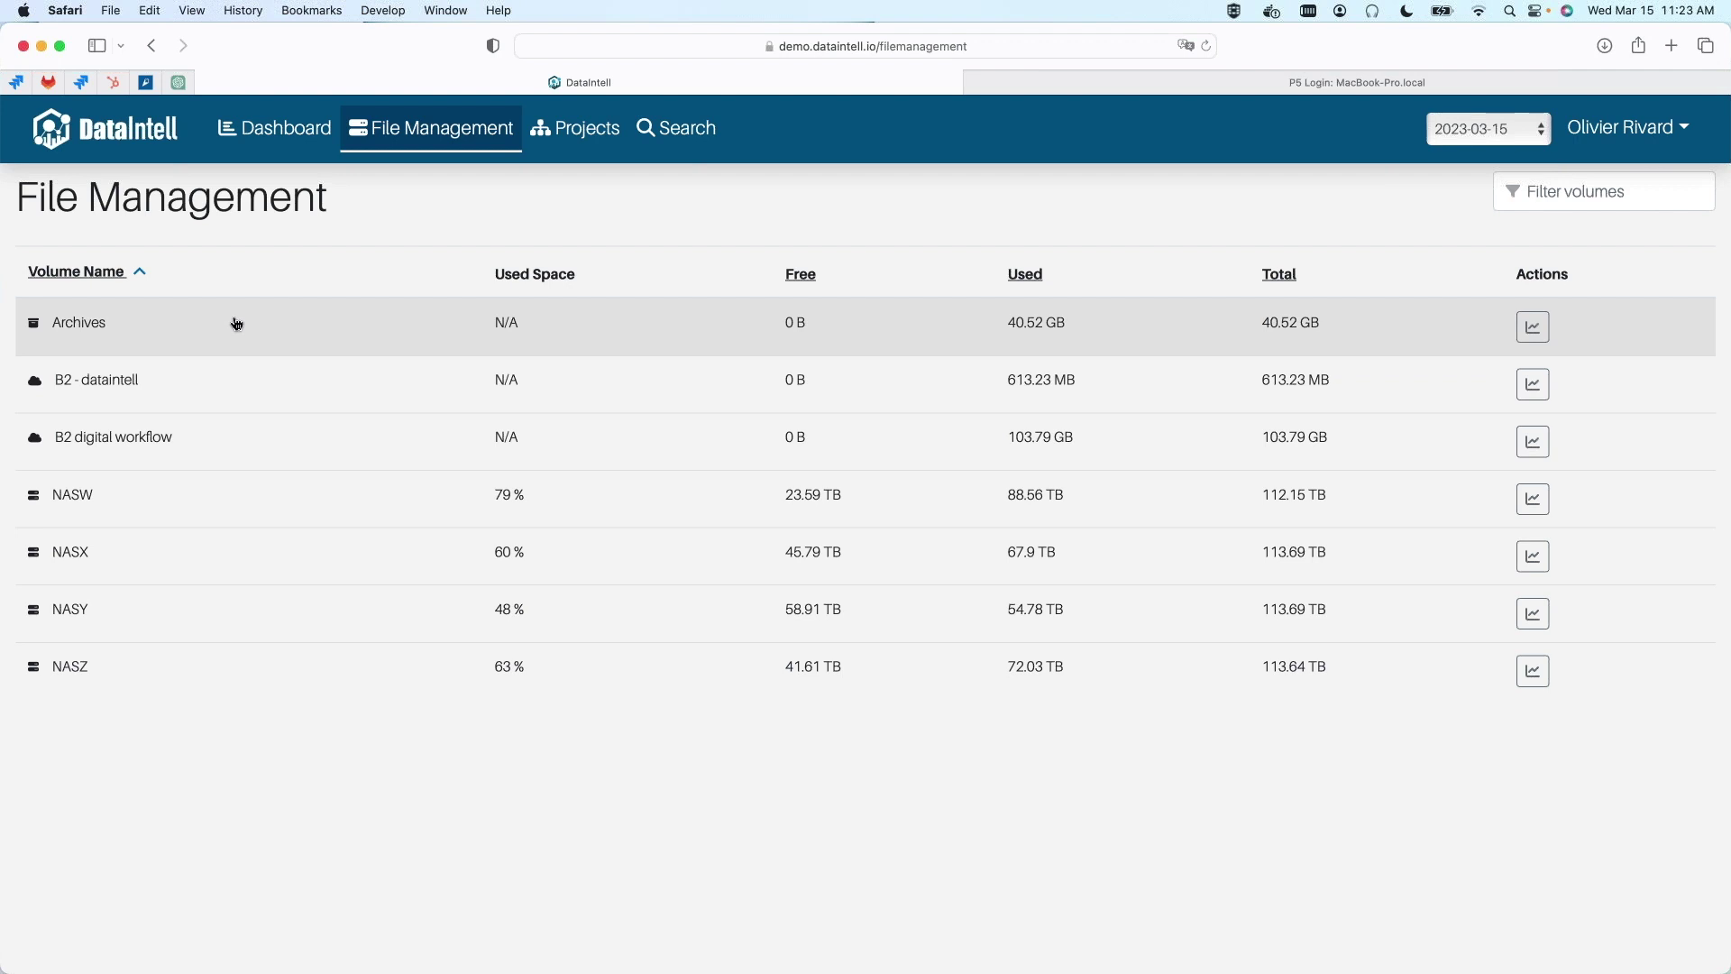
{"action": "left_click", "coordinate": [235, 324]}
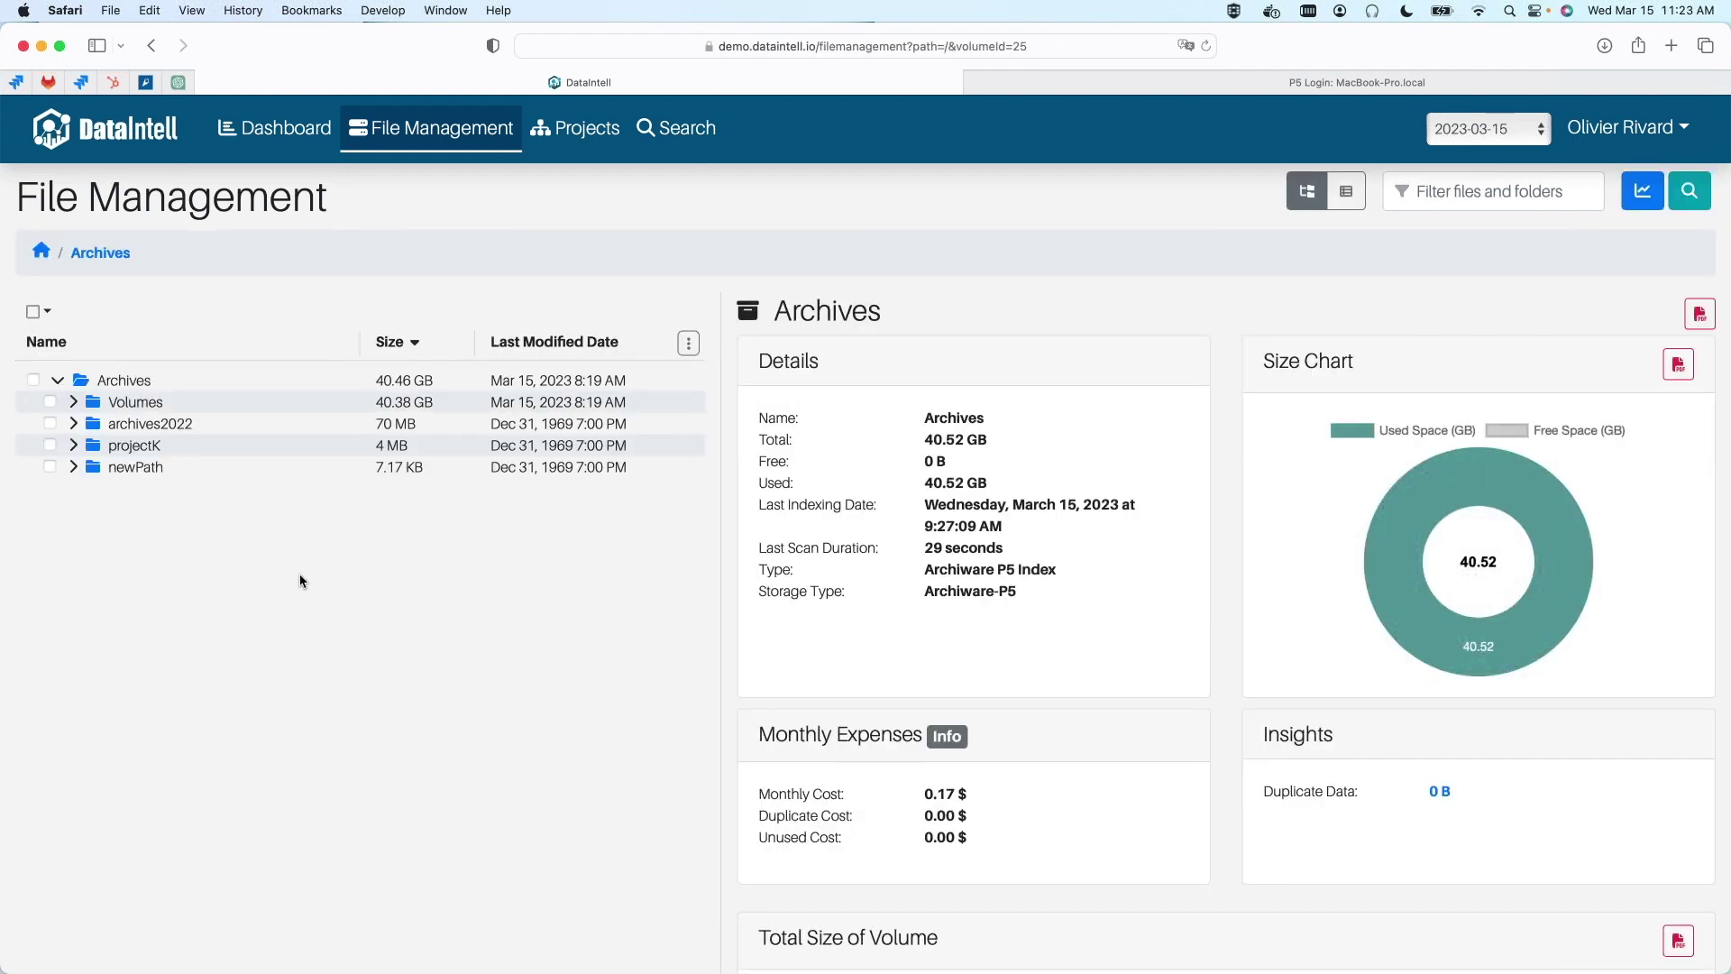
{"action": "left_click", "coordinate": [74, 403]}
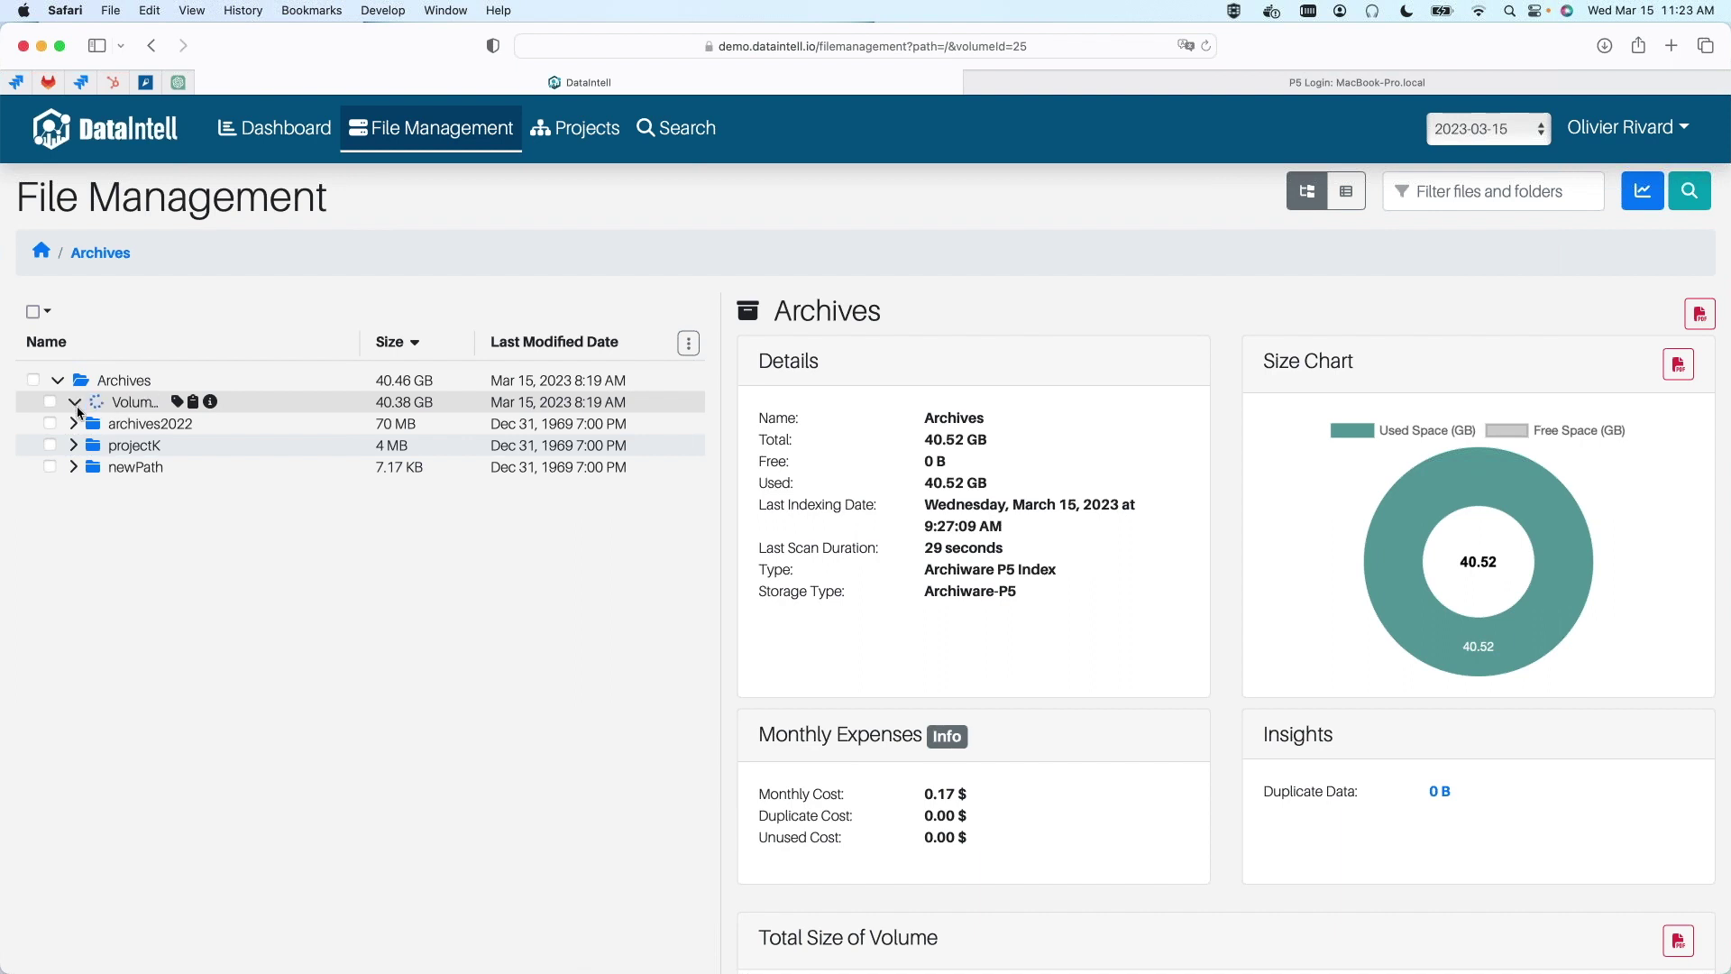
{"action": "left_click", "coordinate": [92, 426]}
{"action": "left_click", "coordinate": [107, 446]}
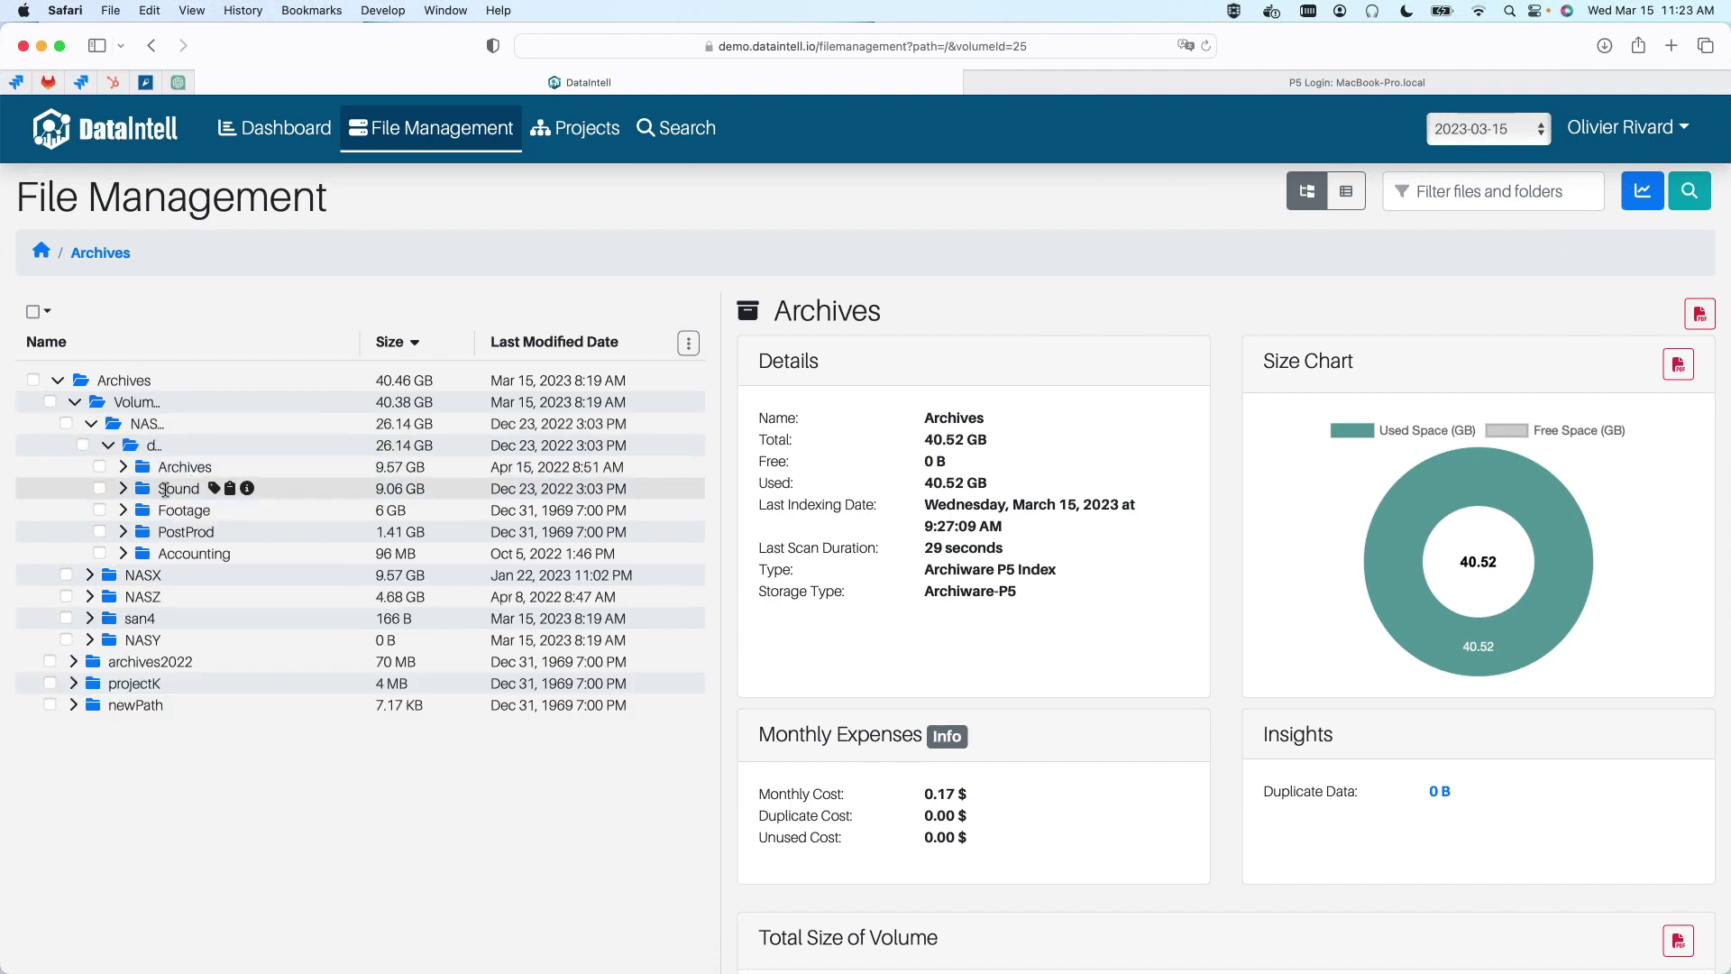
Step: Set up an Archiware P5 restore of the BANDY folder under Sound to /Volumes/NASY/data/General, review it, and close it without restoring
{"action": "left_click", "coordinate": [124, 488]}
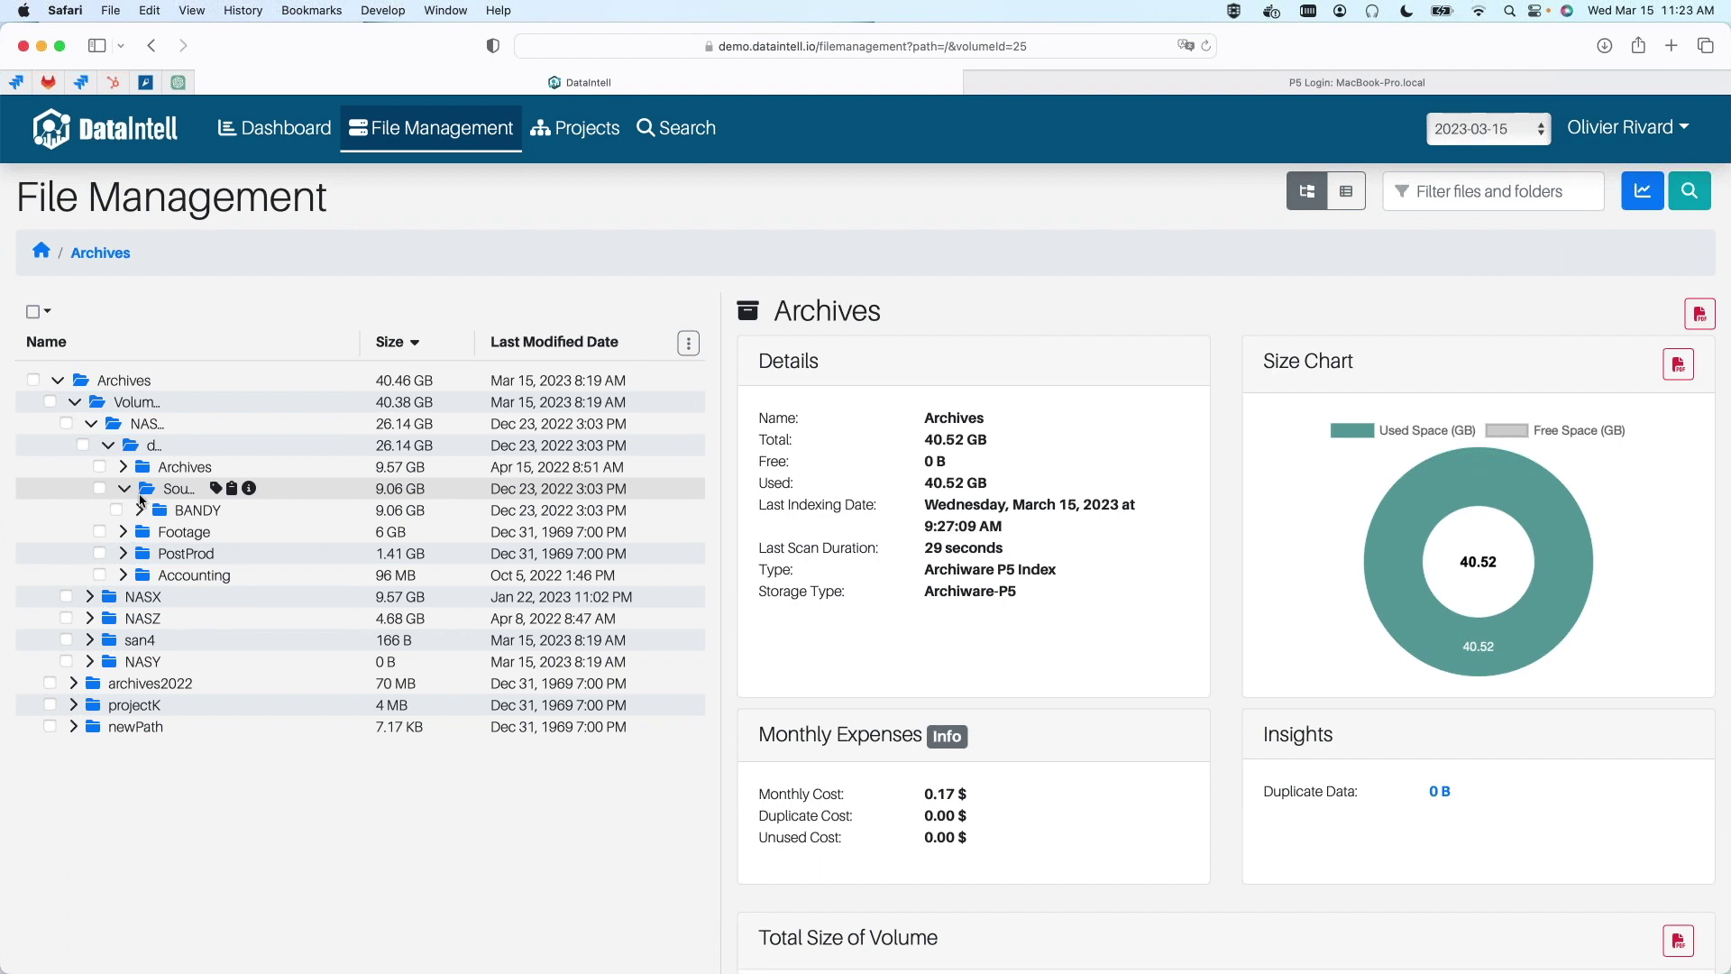
{"action": "left_click", "coordinate": [121, 512]}
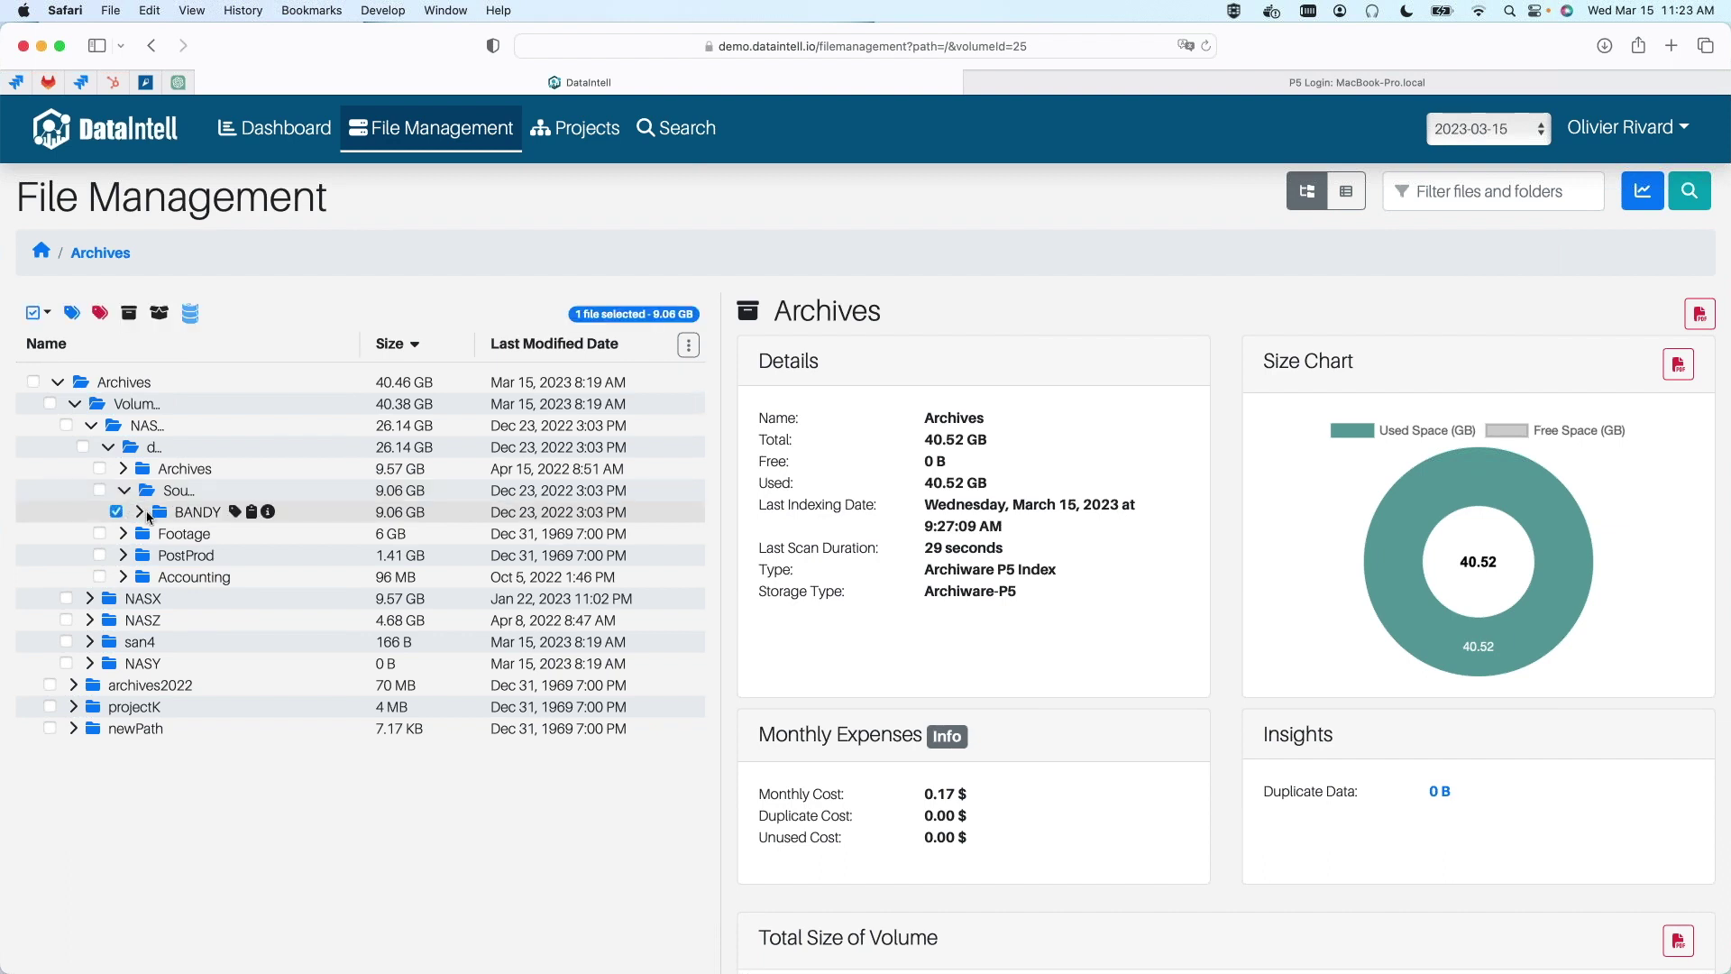
{"action": "left_click", "coordinate": [163, 321]}
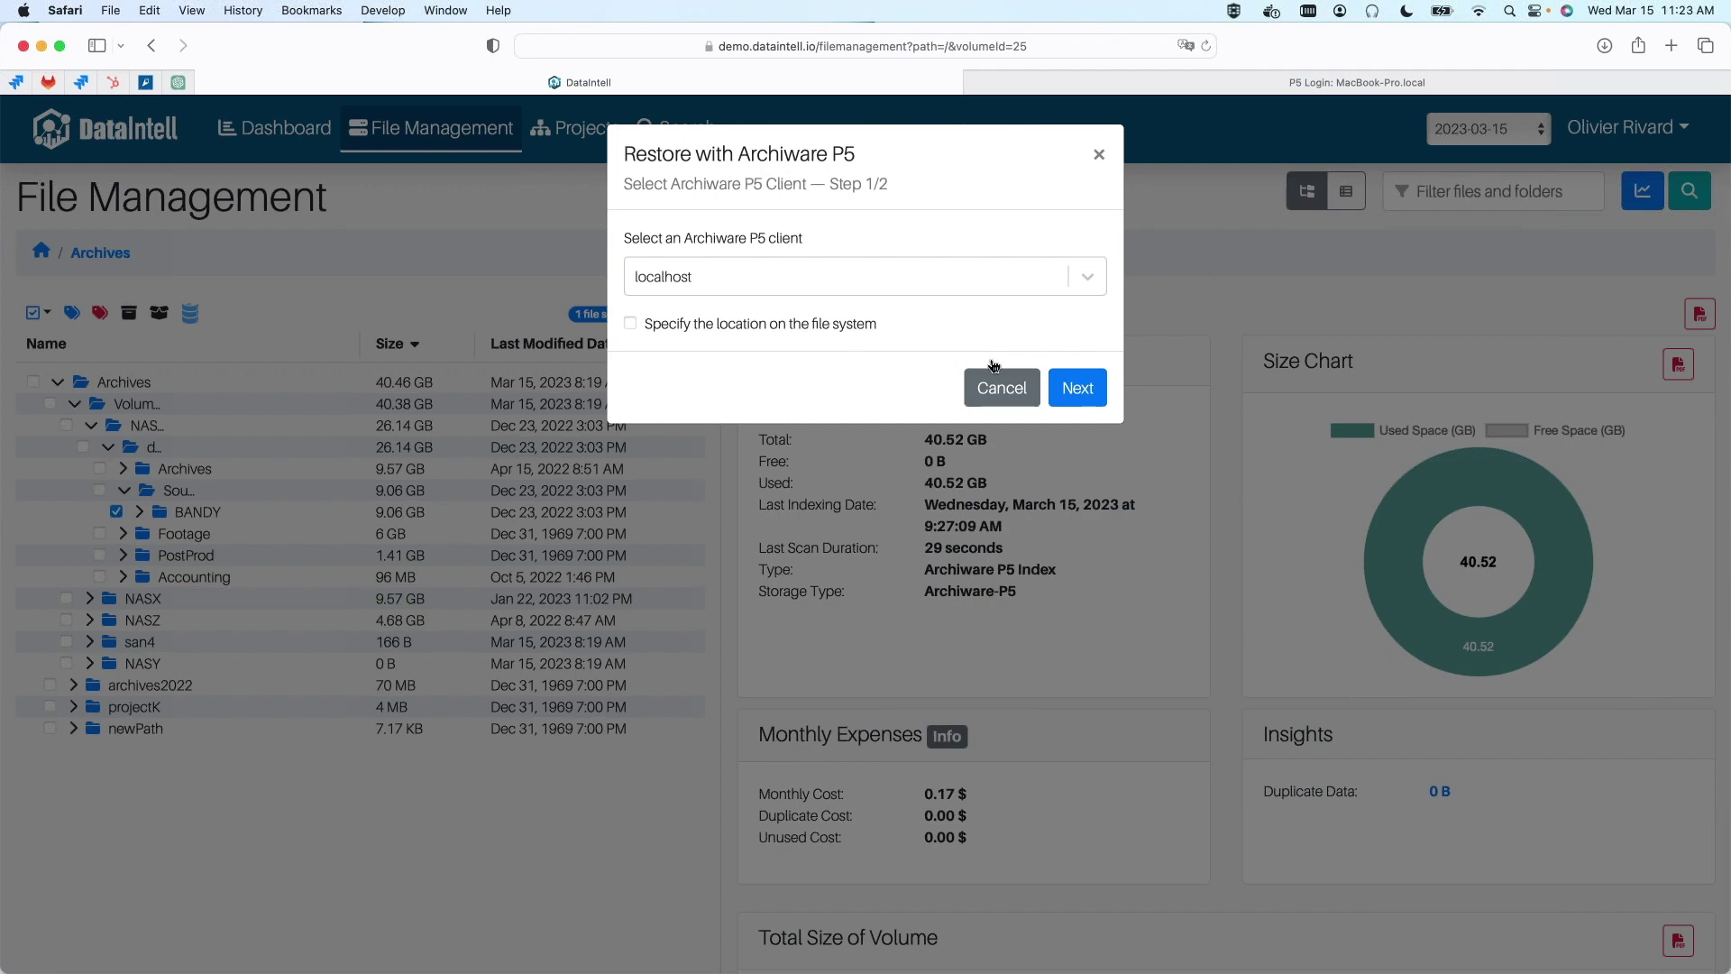
{"action": "left_click", "coordinate": [848, 327]}
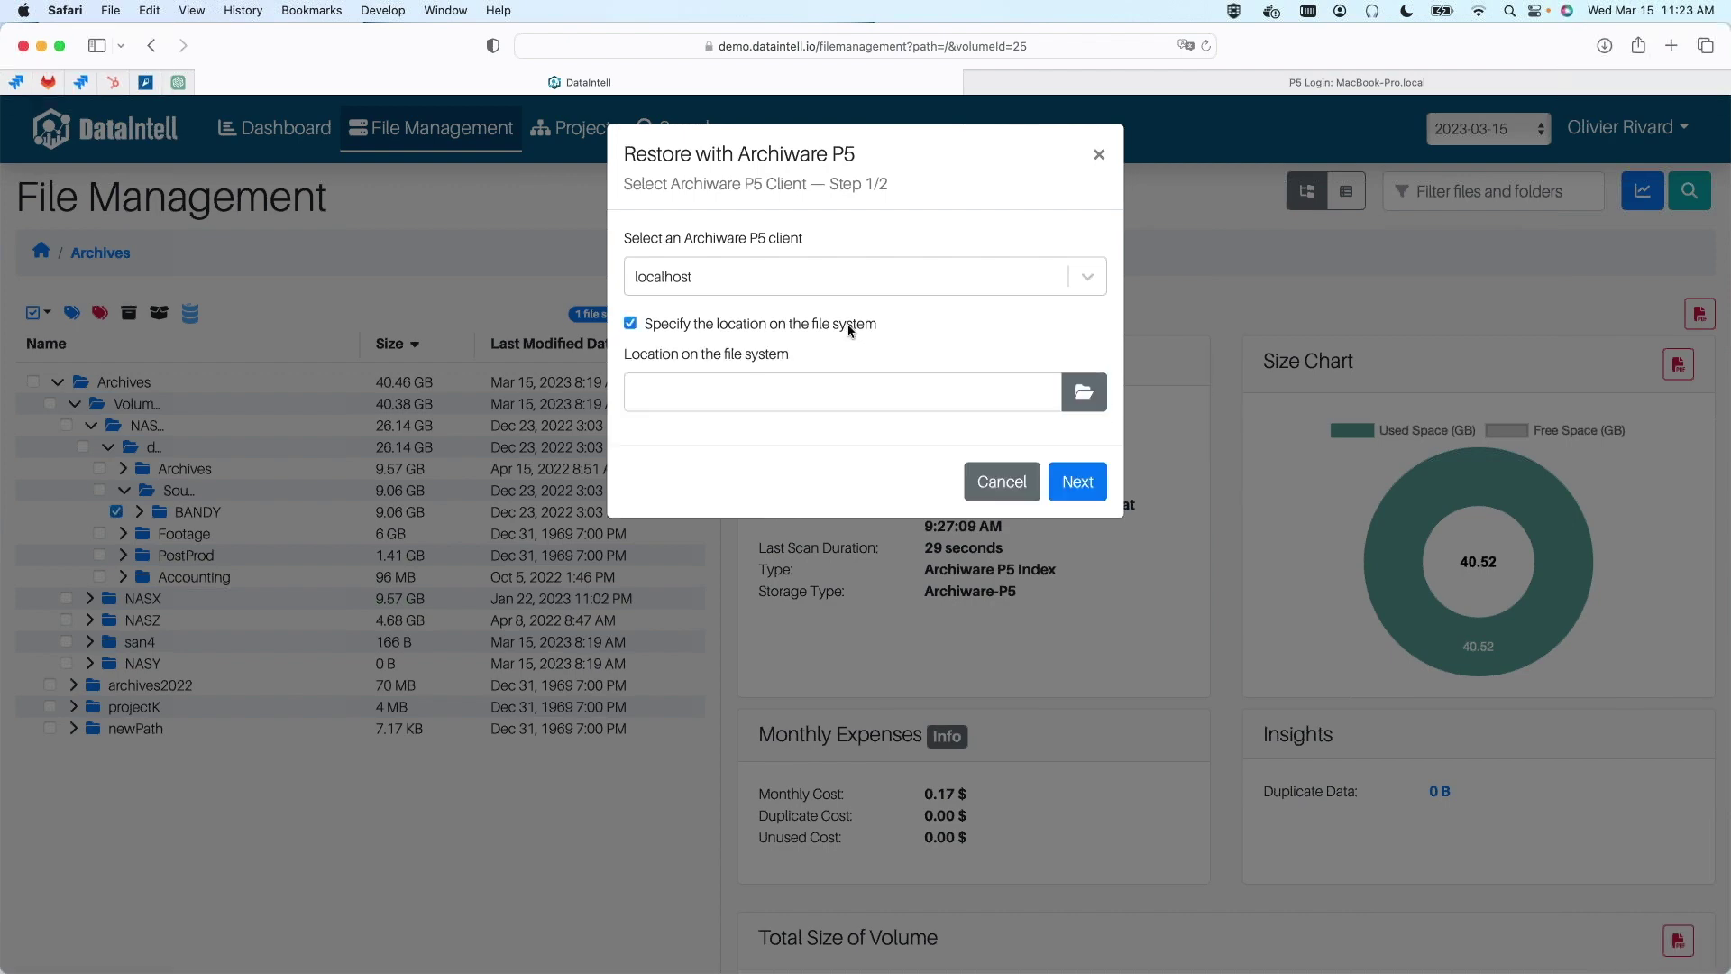
{"action": "left_click", "coordinate": [1083, 391]}
{"action": "left_click", "coordinate": [303, 270]}
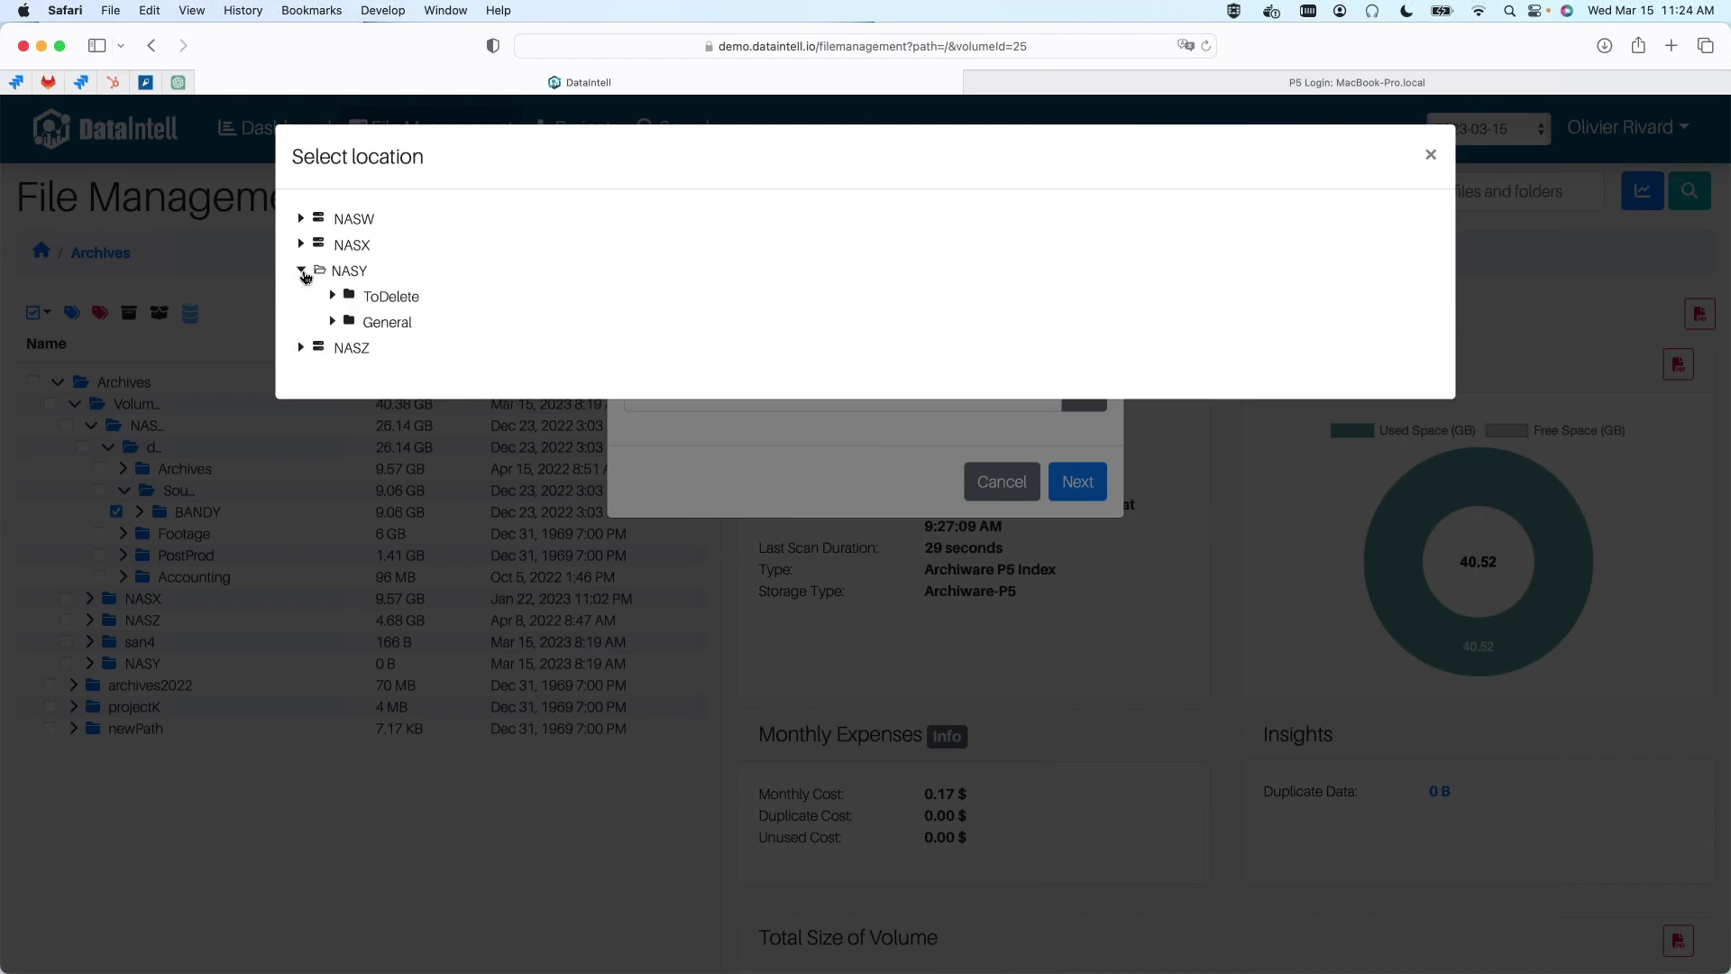
{"action": "left_click", "coordinate": [385, 322]}
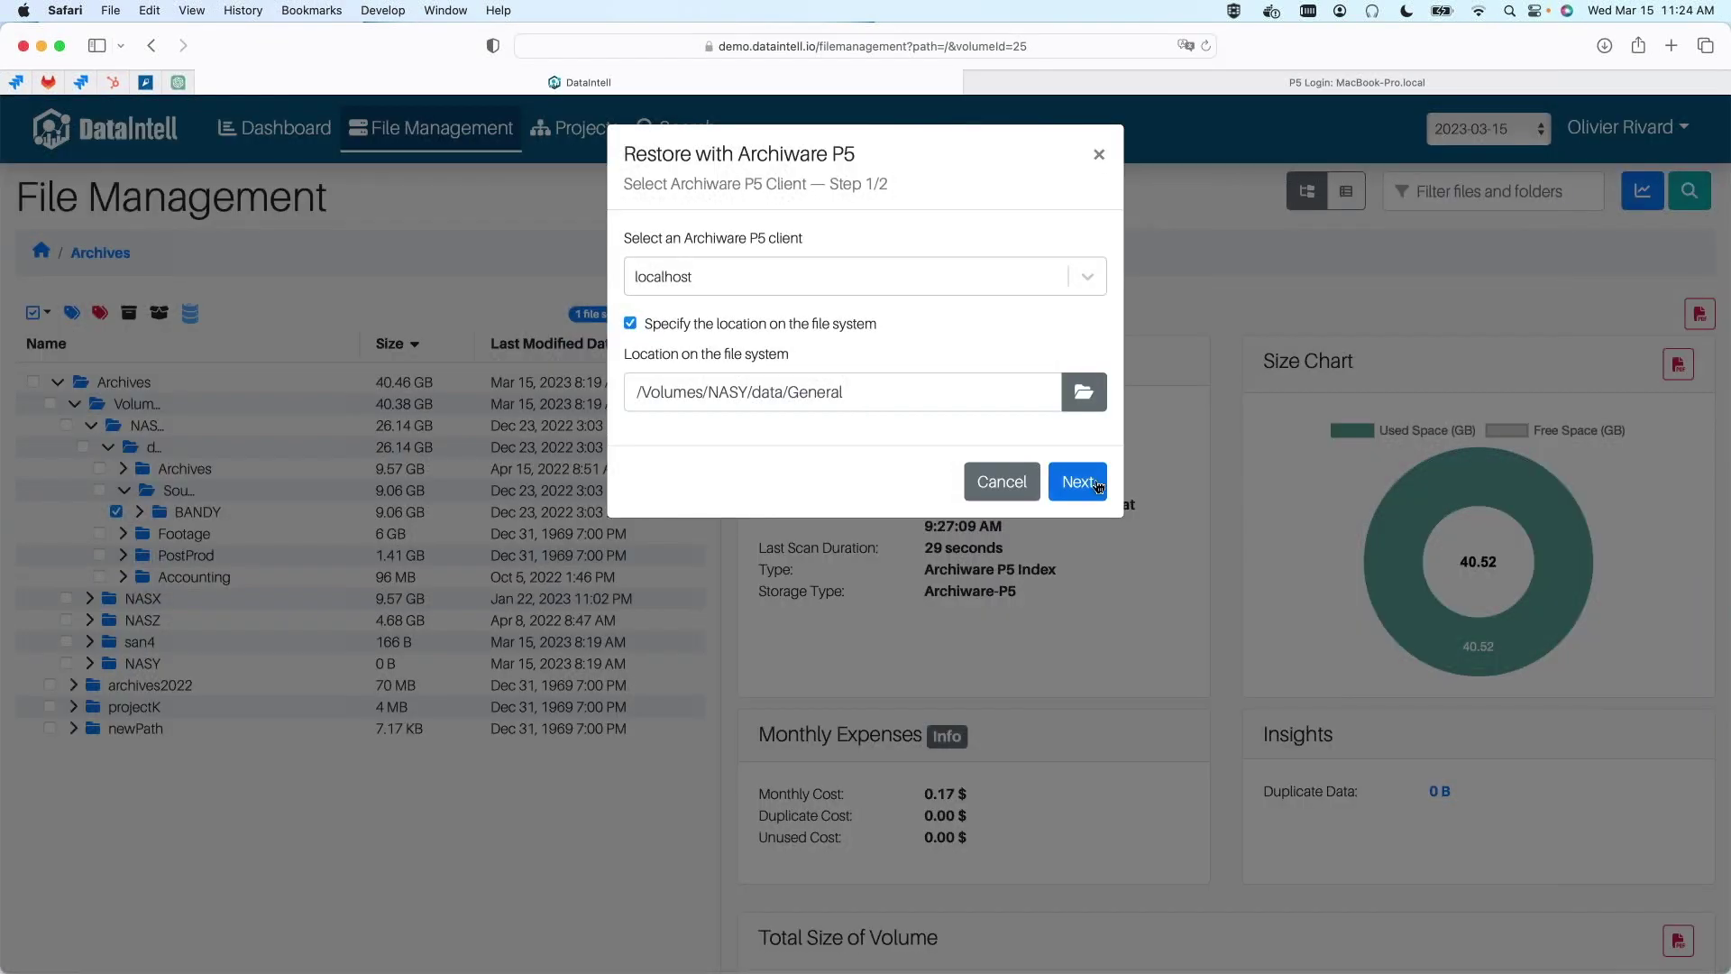
{"action": "left_click", "coordinate": [1096, 485]}
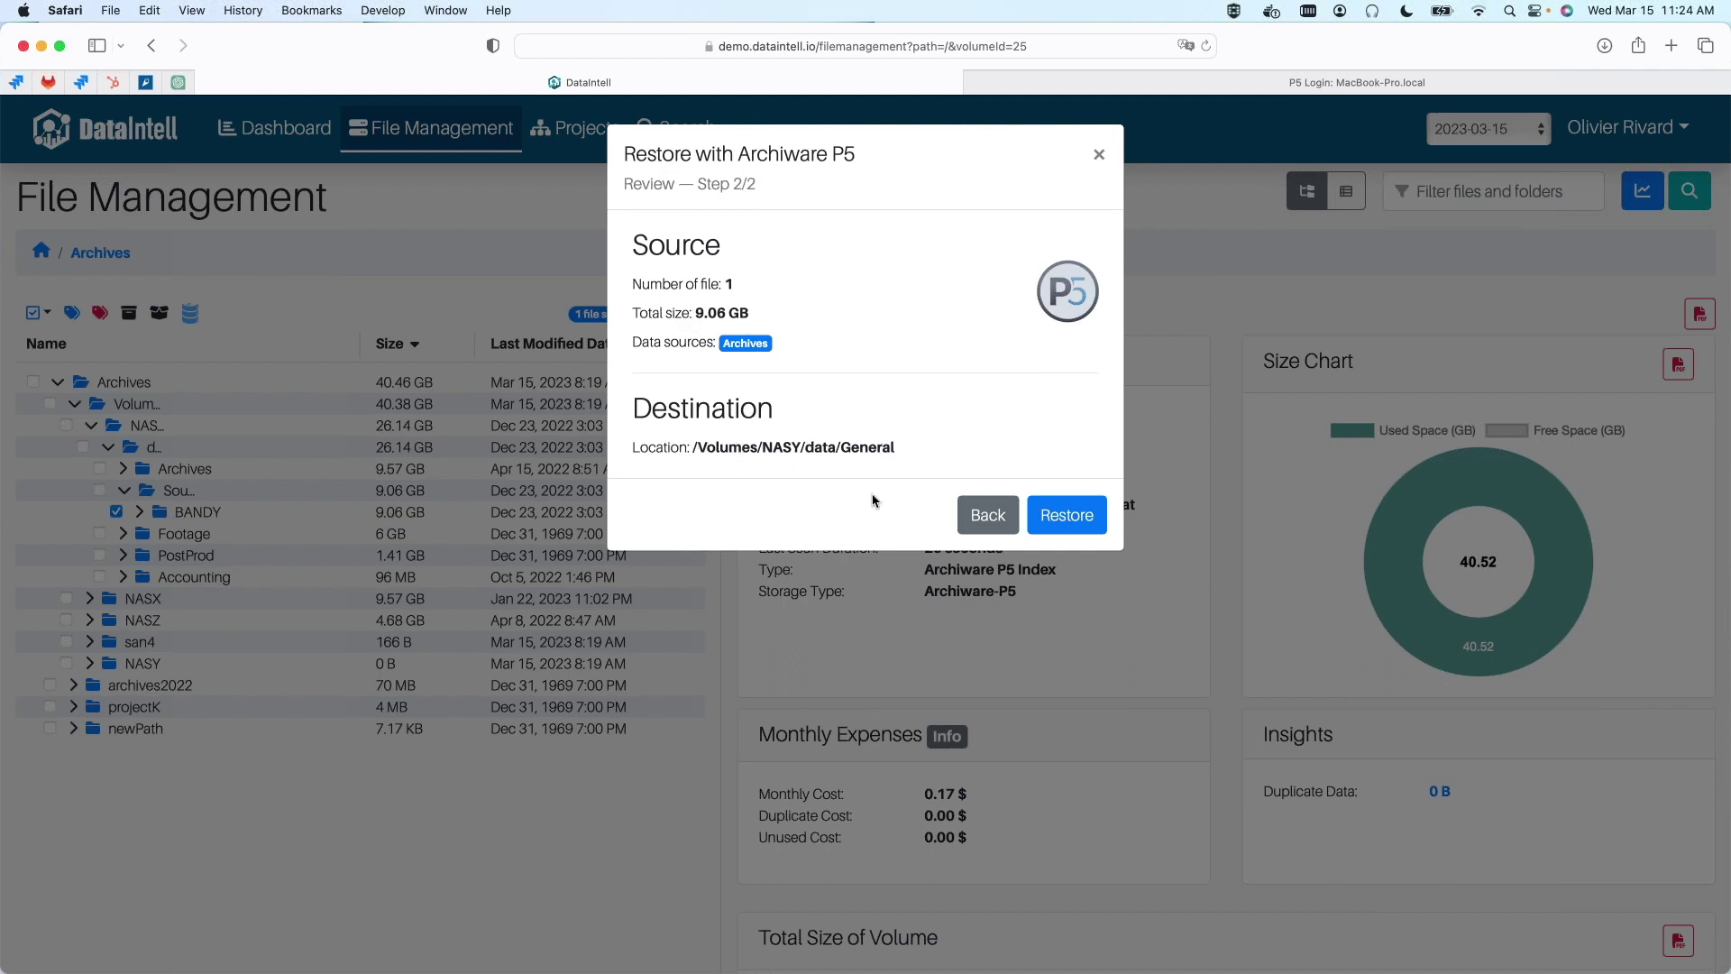
{"action": "left_click", "coordinate": [1101, 158]}
Step: Add the archived NASZ and NASY folders to the selection, and return to the list of volumes
{"action": "left_click", "coordinate": [66, 619]}
{"action": "left_click", "coordinate": [66, 663]}
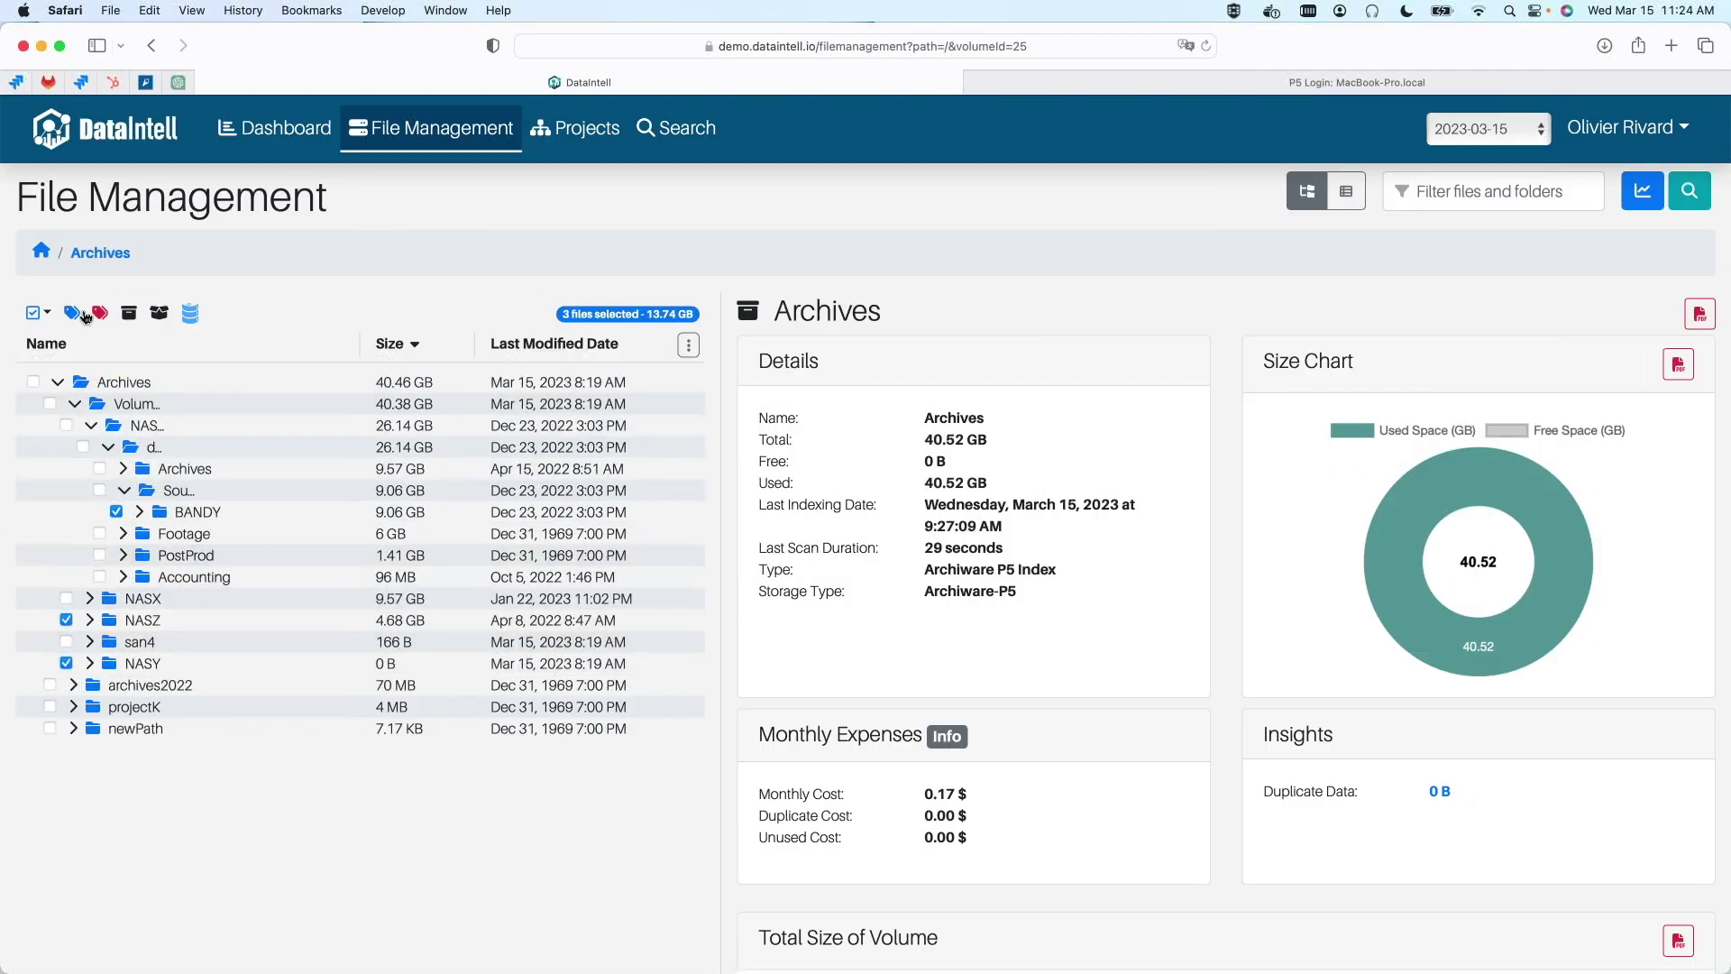
{"action": "left_click", "coordinate": [42, 250]}
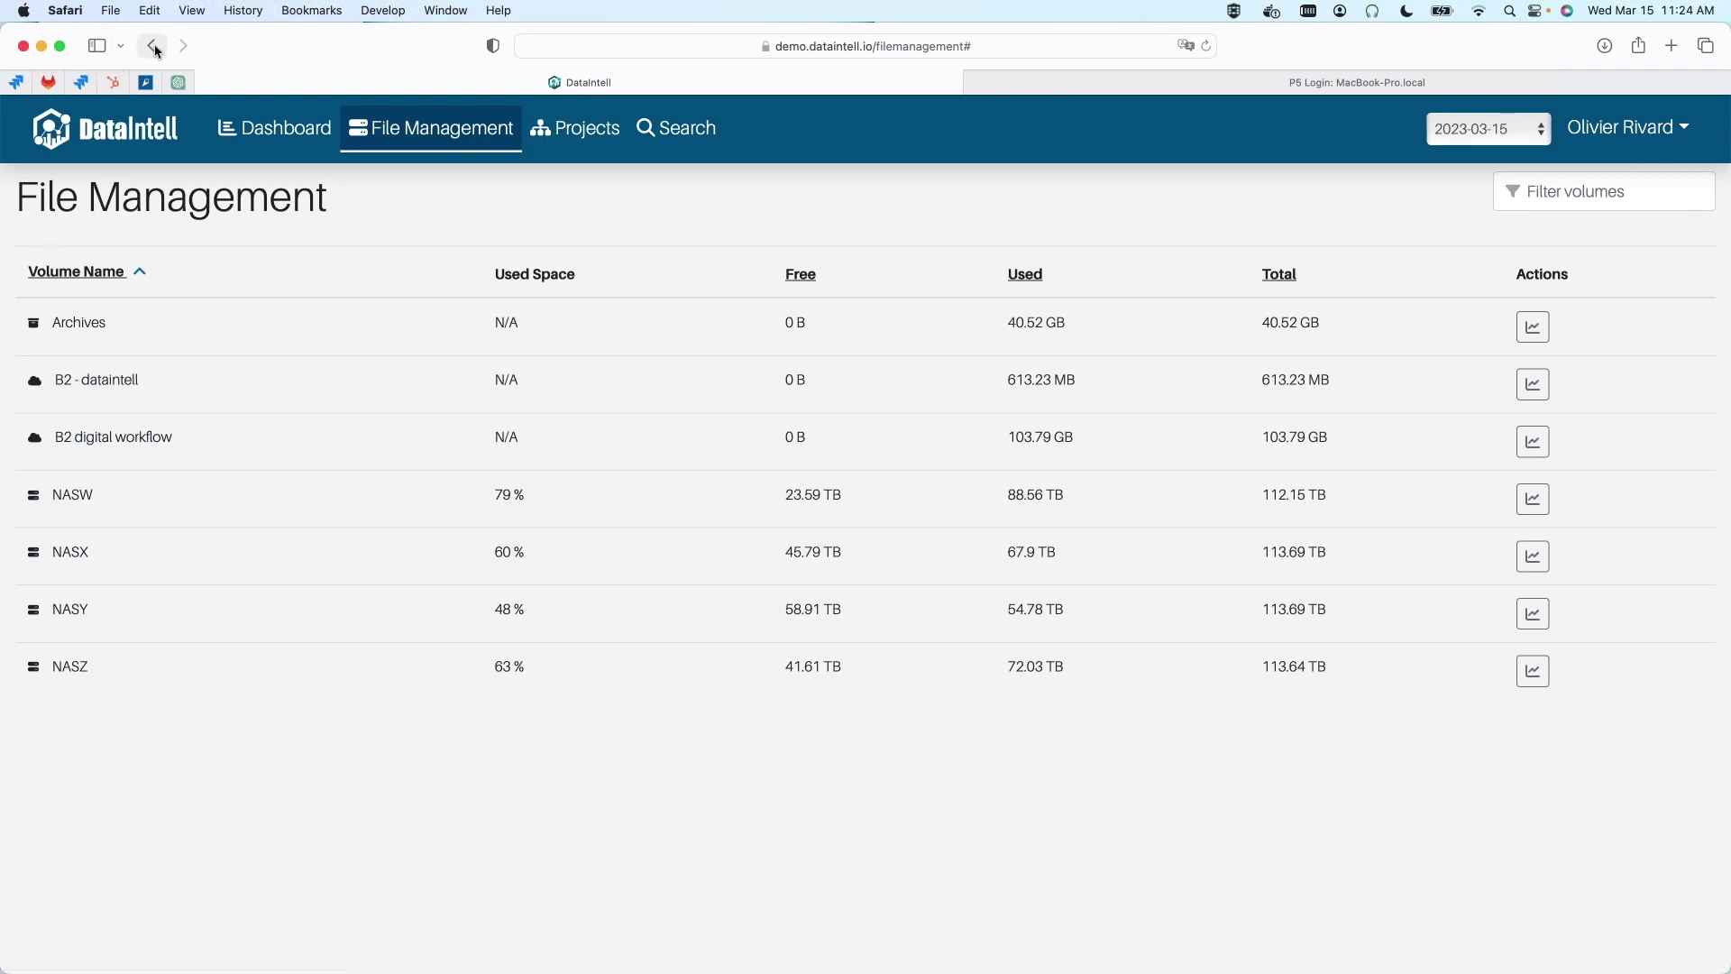
Step: Reopen the Archives volume, expand its Volumes folder to view the archived NAS folders, and go back to the volume list
{"action": "left_click", "coordinate": [193, 325]}
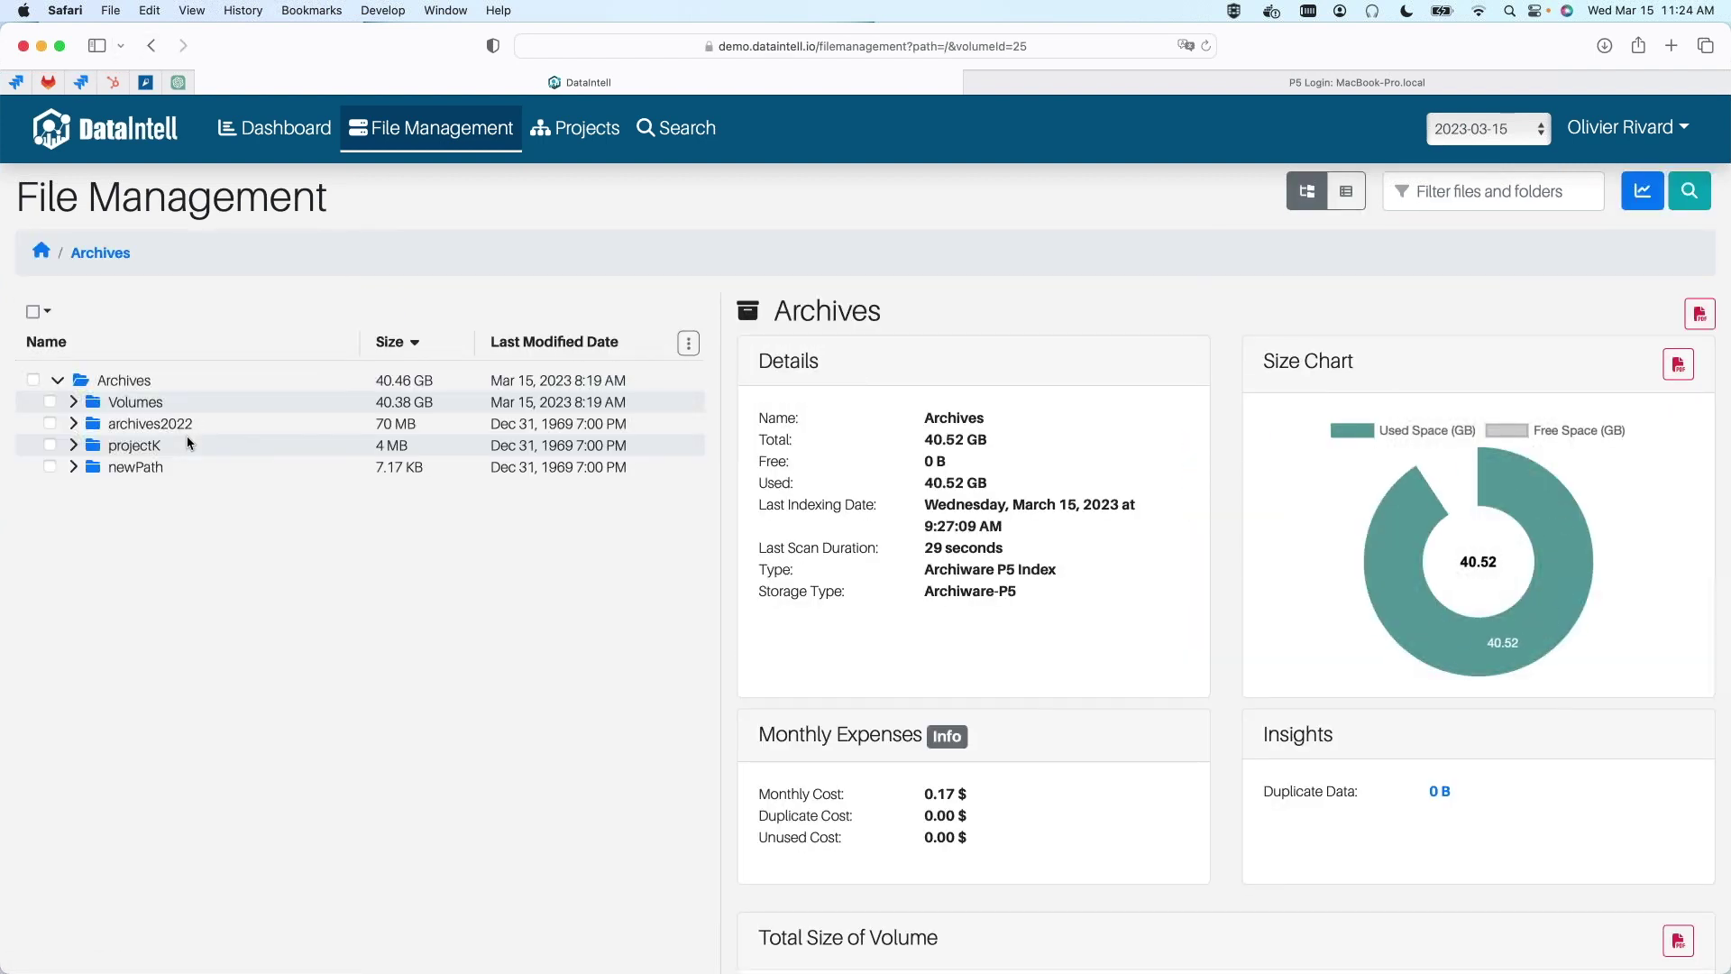
{"action": "left_click", "coordinate": [73, 402]}
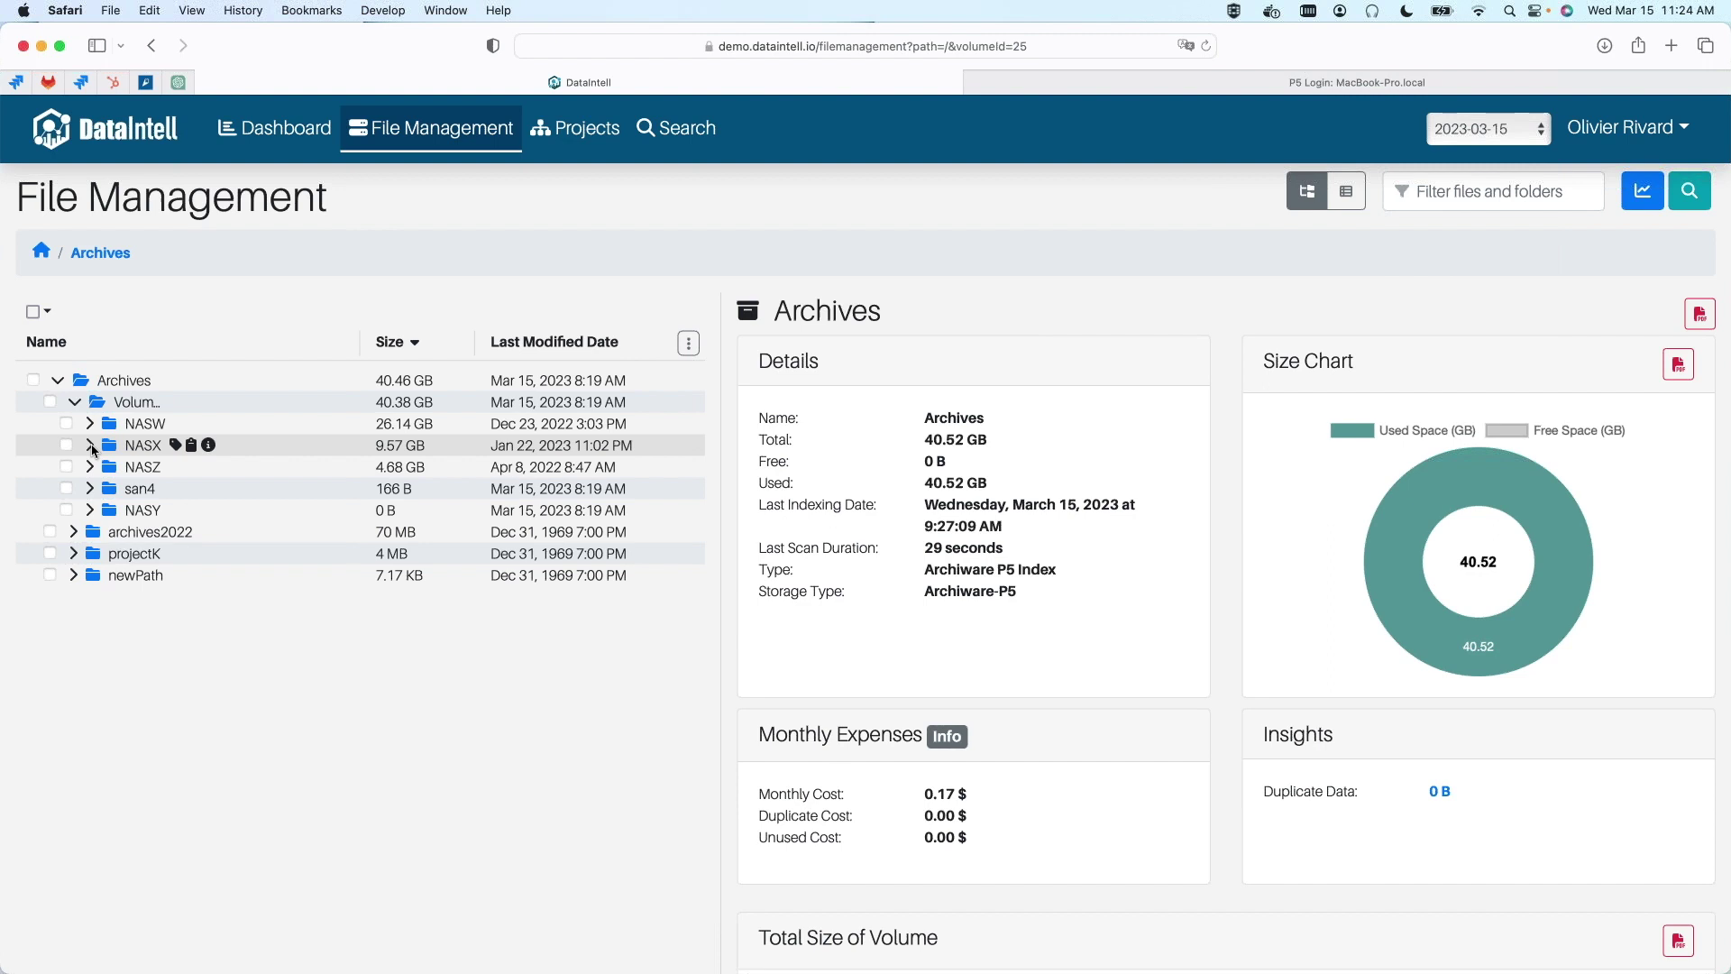
{"action": "left_click", "coordinate": [41, 251]}
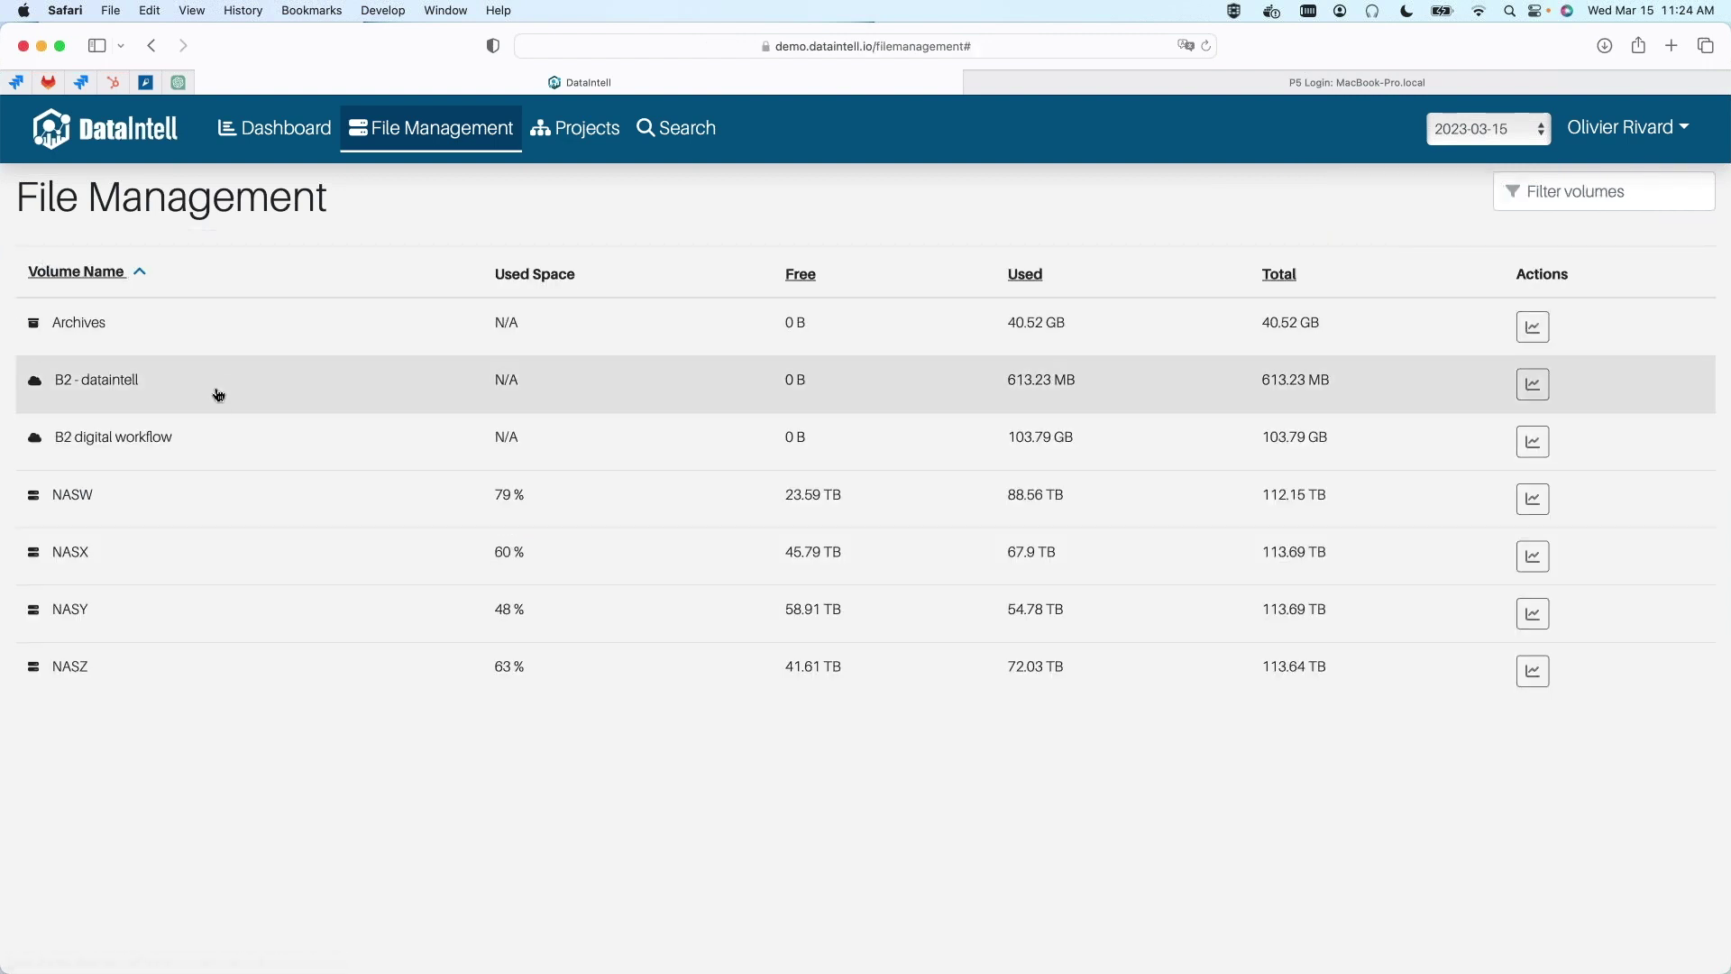
Step: Open the B2 digital workflow volume and examine its Sound folder, the ZAL subfolder, and the volume's expenses and insights
{"action": "left_click", "coordinate": [193, 447]}
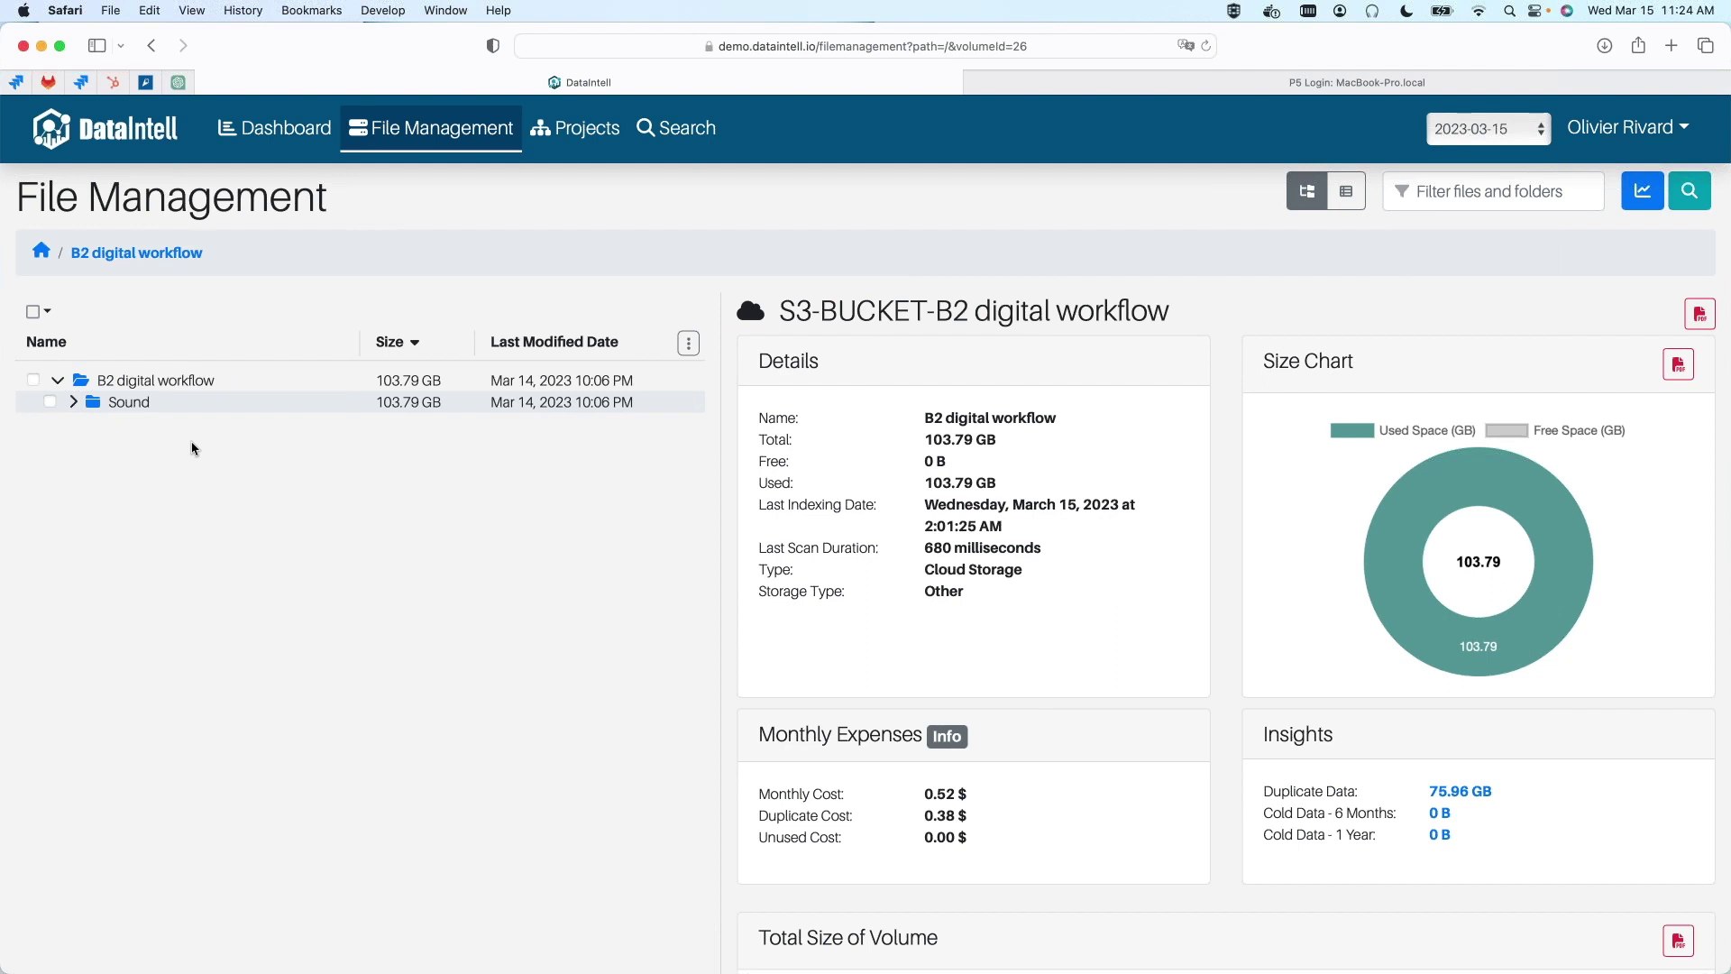
{"action": "left_click", "coordinate": [75, 403]}
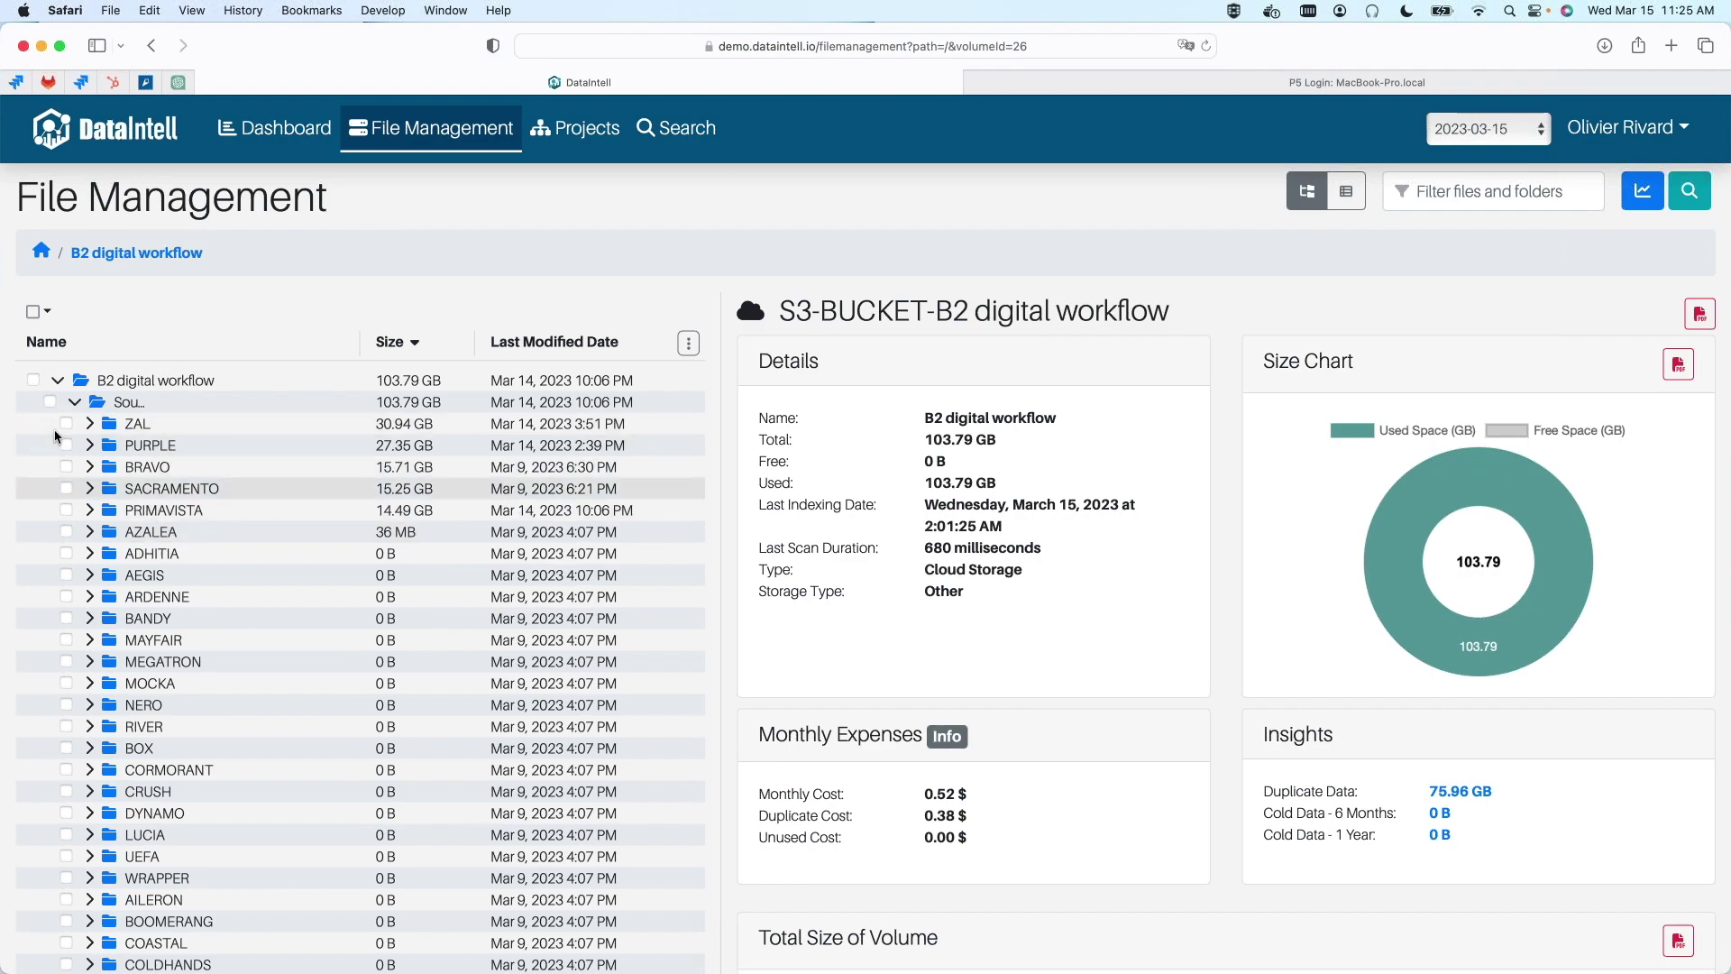
{"action": "scroll", "coordinate": [1189, 520], "scroll_direction": "down", "scroll_amount": 2}
{"action": "scroll", "coordinate": [1190, 520], "scroll_direction": "up", "scroll_amount": 1}
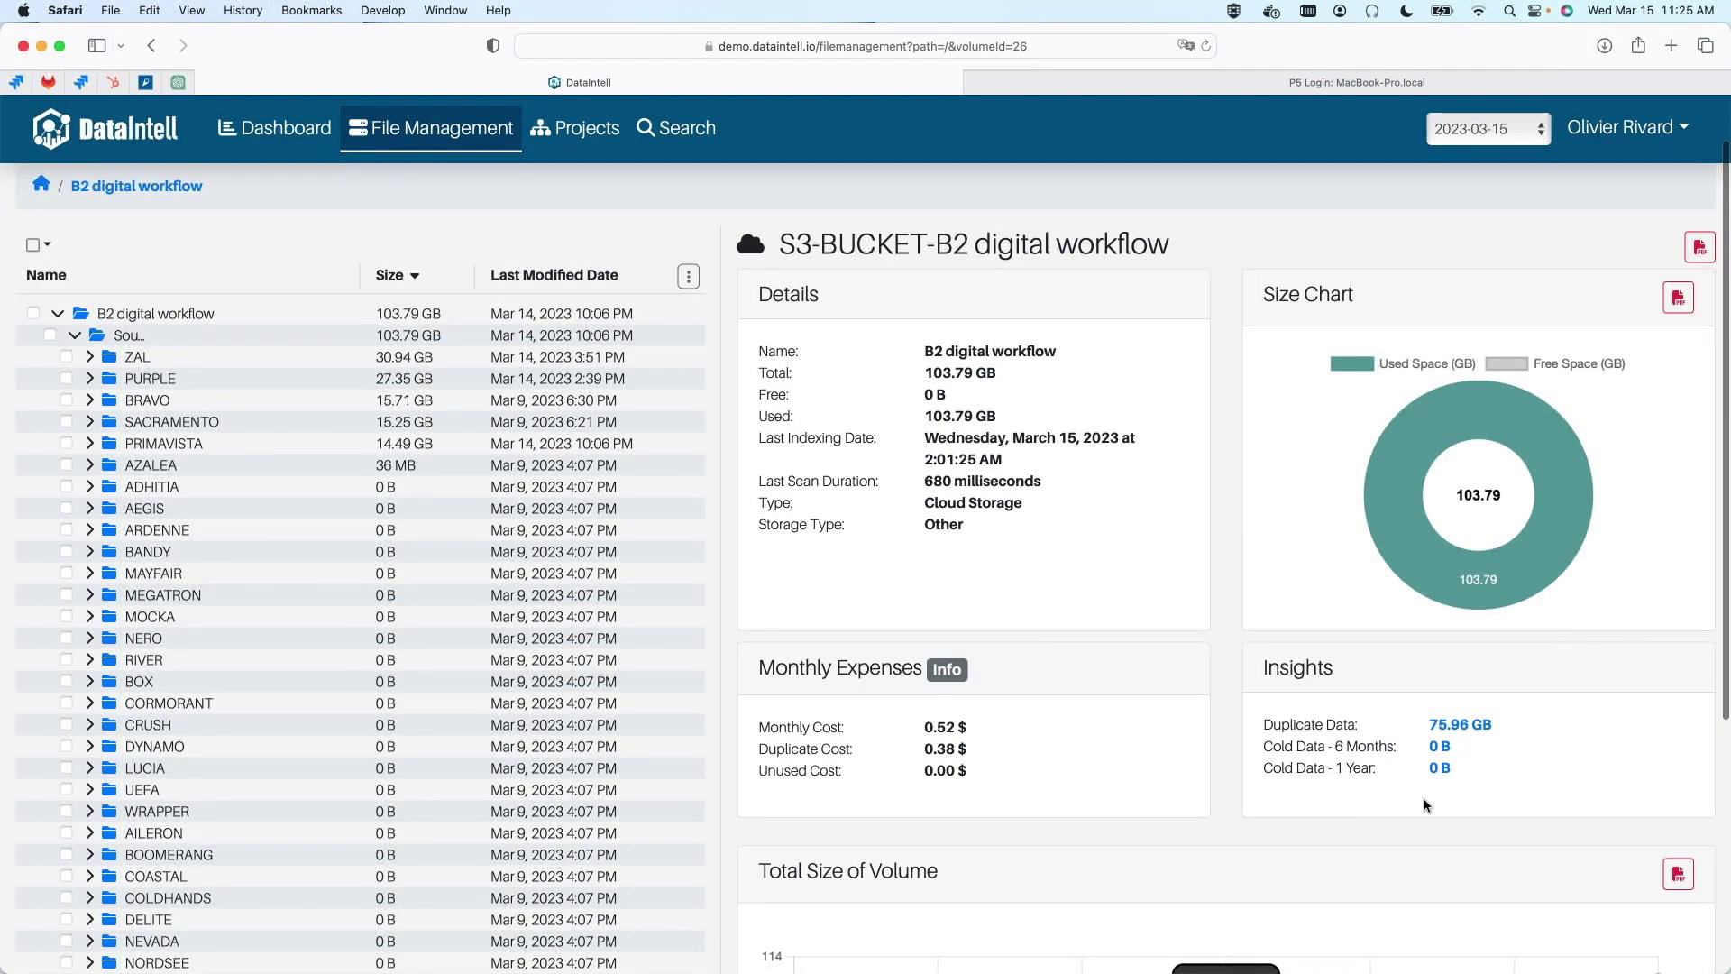
{"action": "left_click", "coordinate": [89, 357]}
{"action": "left_click", "coordinate": [90, 357]}
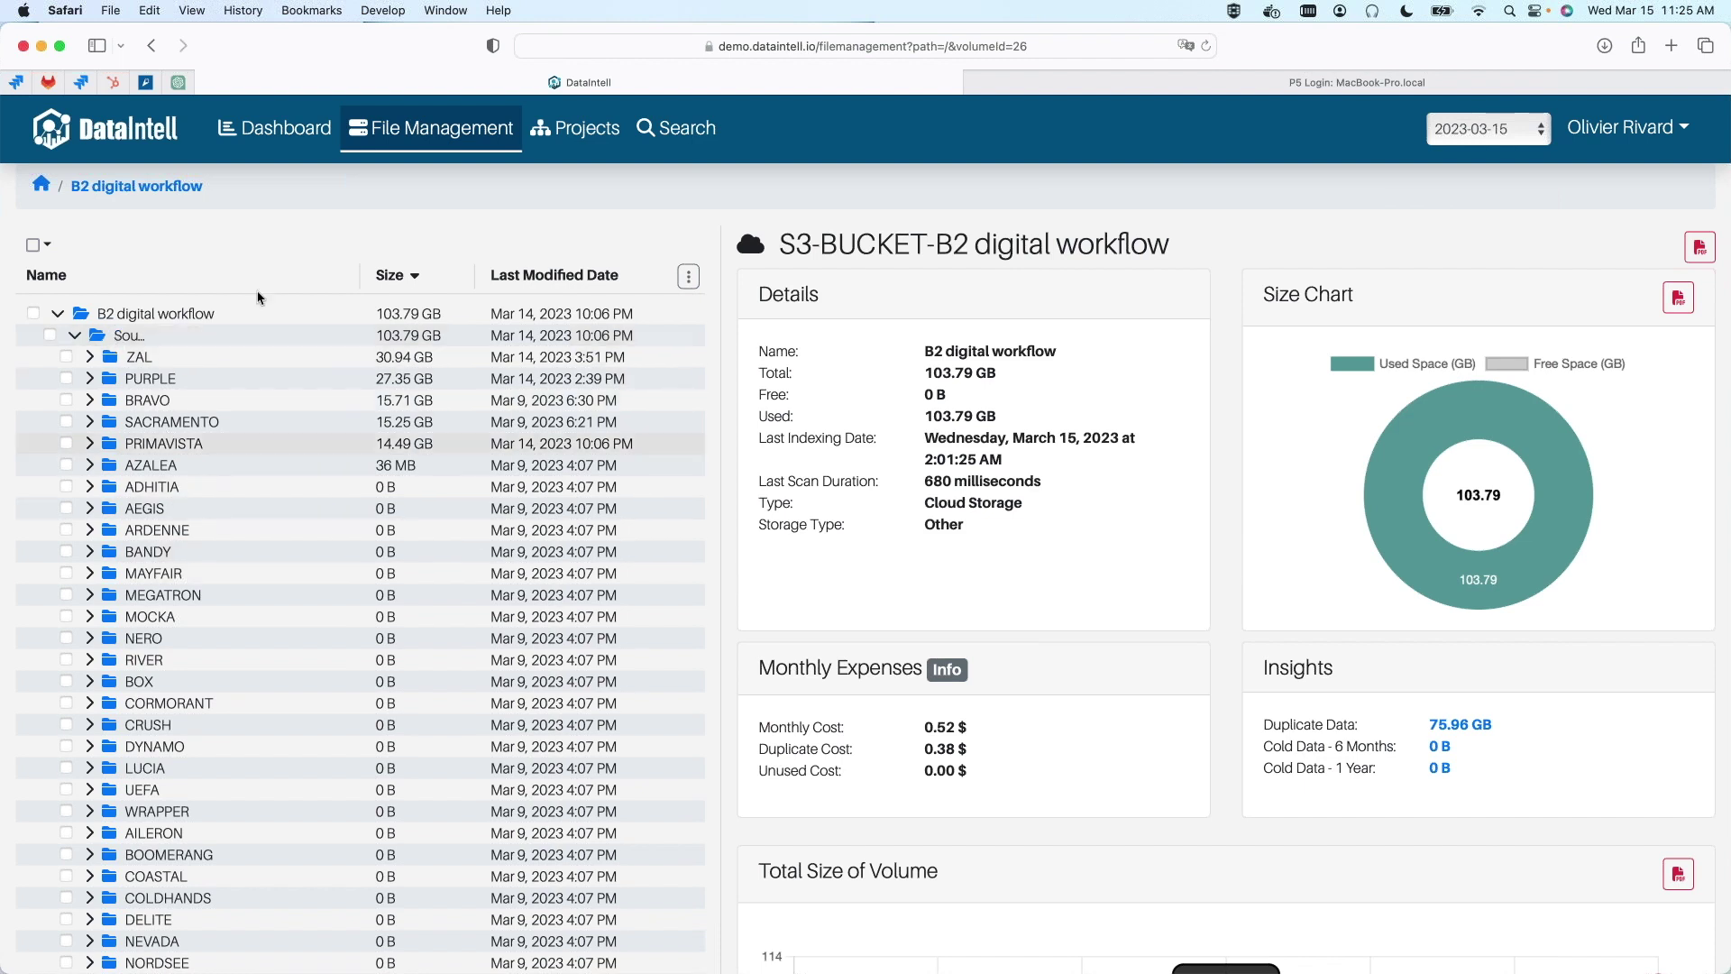
Step: Open the NASW volume from the volume list and examine its details, monthly expenses, insights and total size chart
{"action": "left_click", "coordinate": [43, 196]}
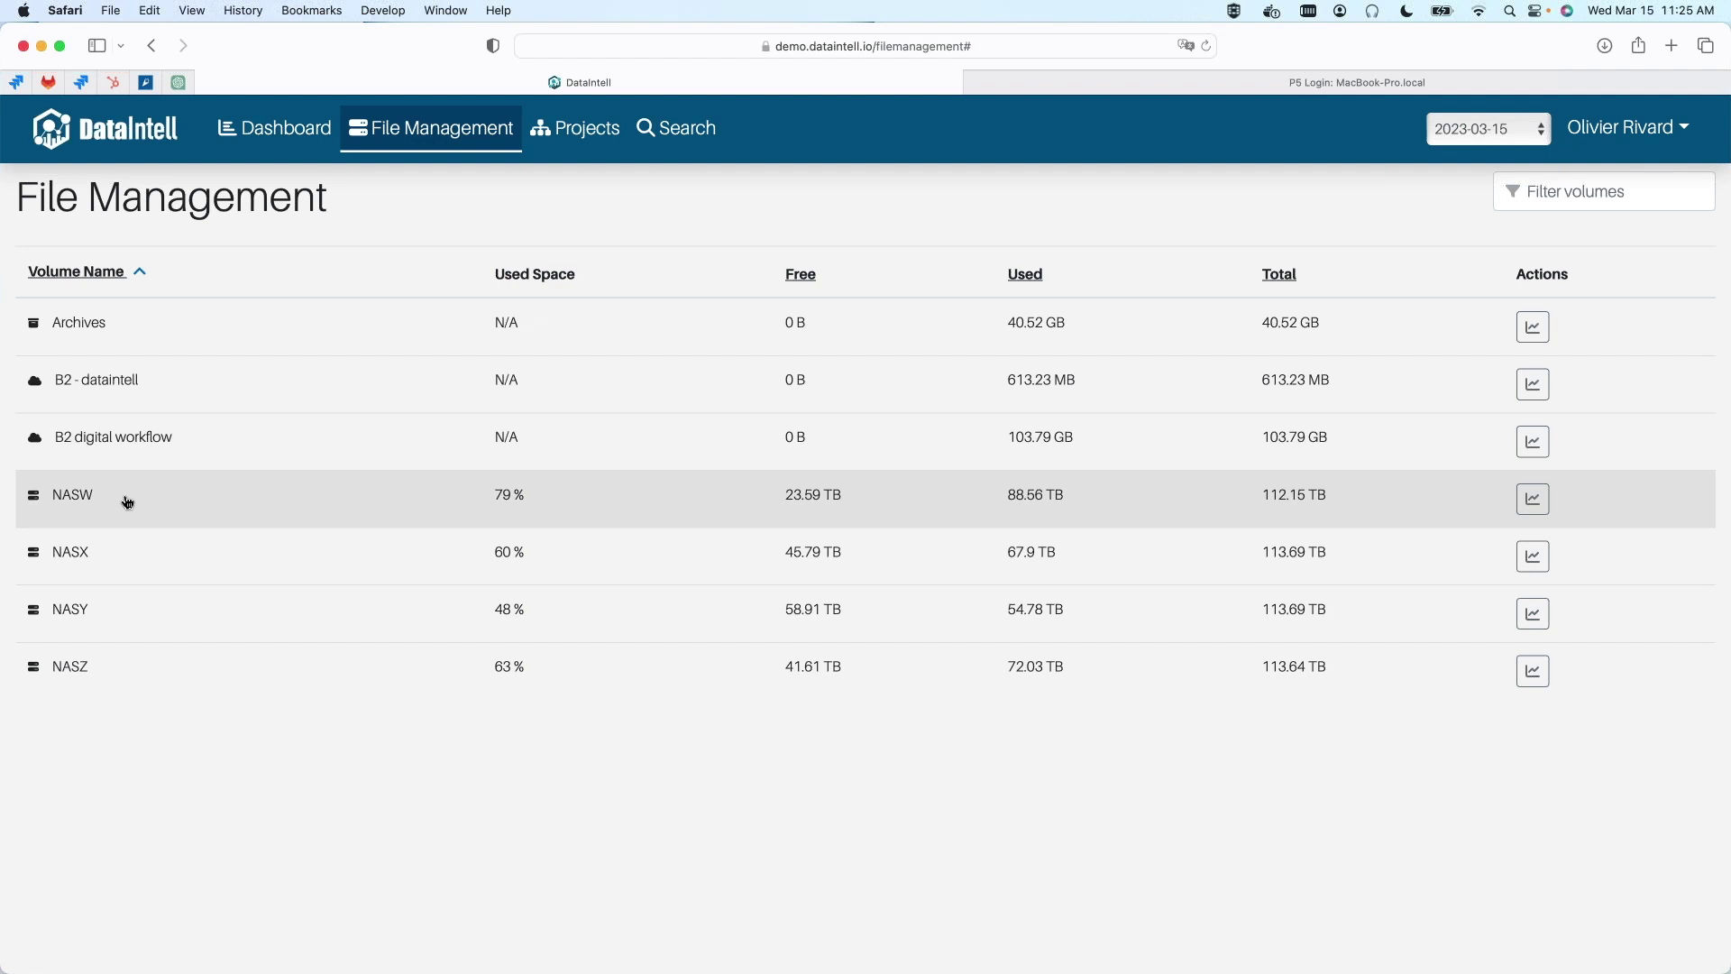
{"action": "left_click", "coordinate": [127, 502]}
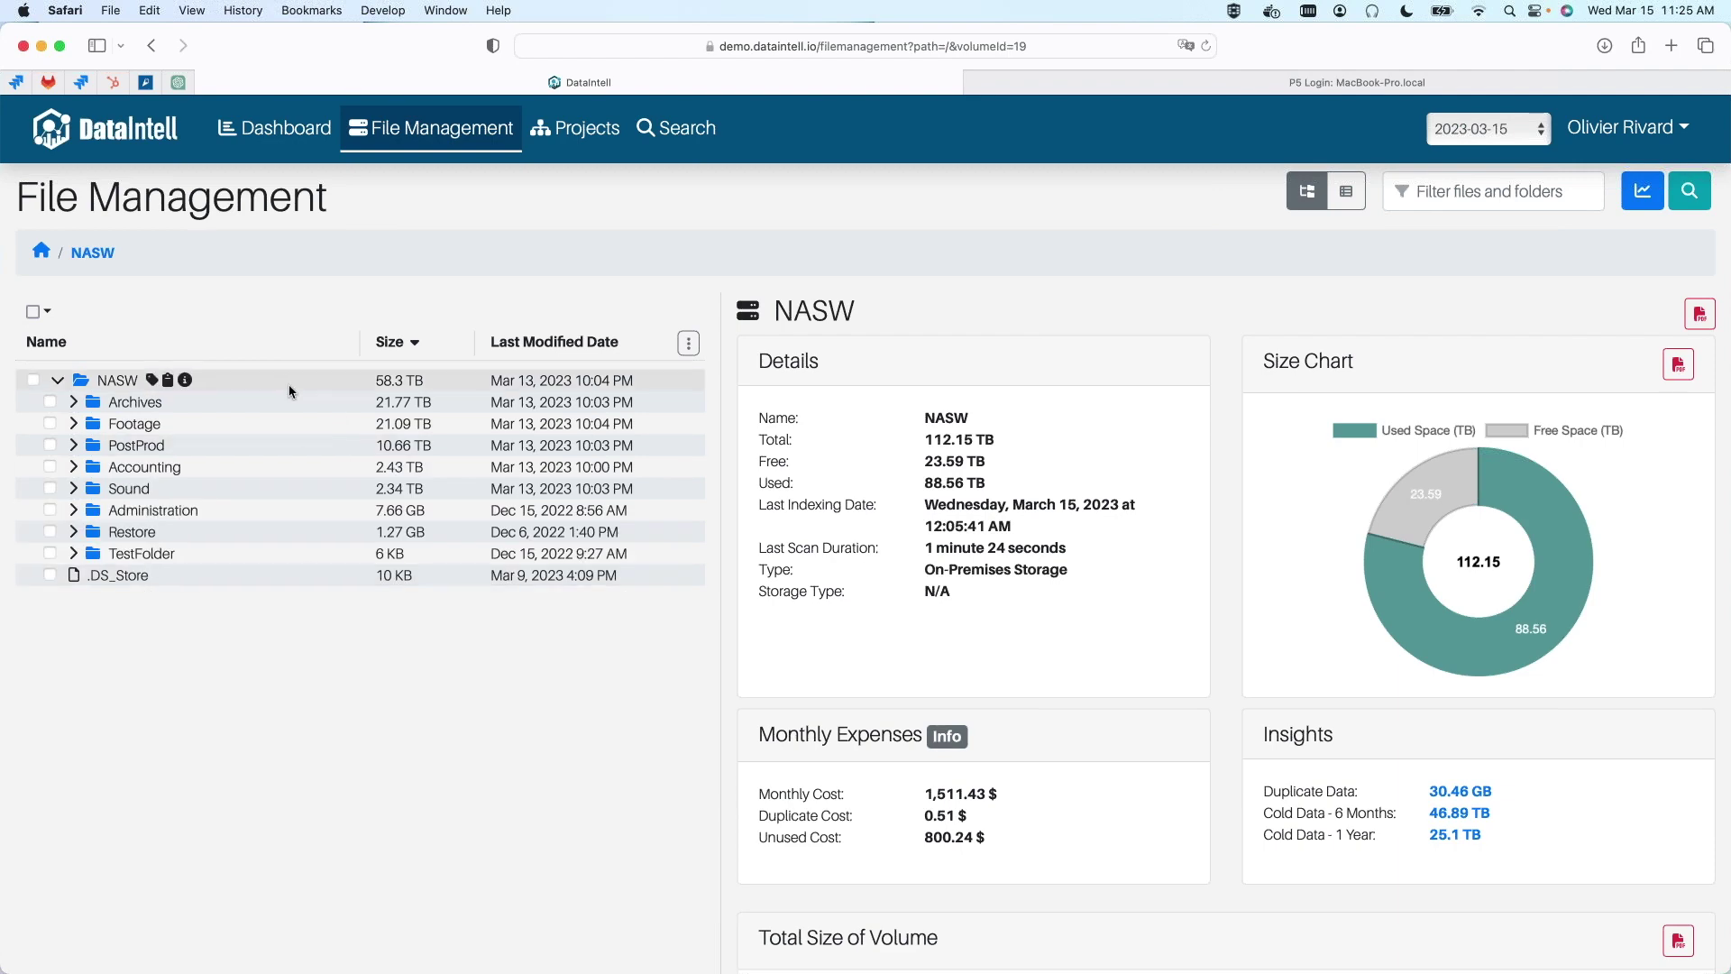
{"action": "scroll", "coordinate": [1217, 557], "scroll_direction": "down", "scroll_amount": 2}
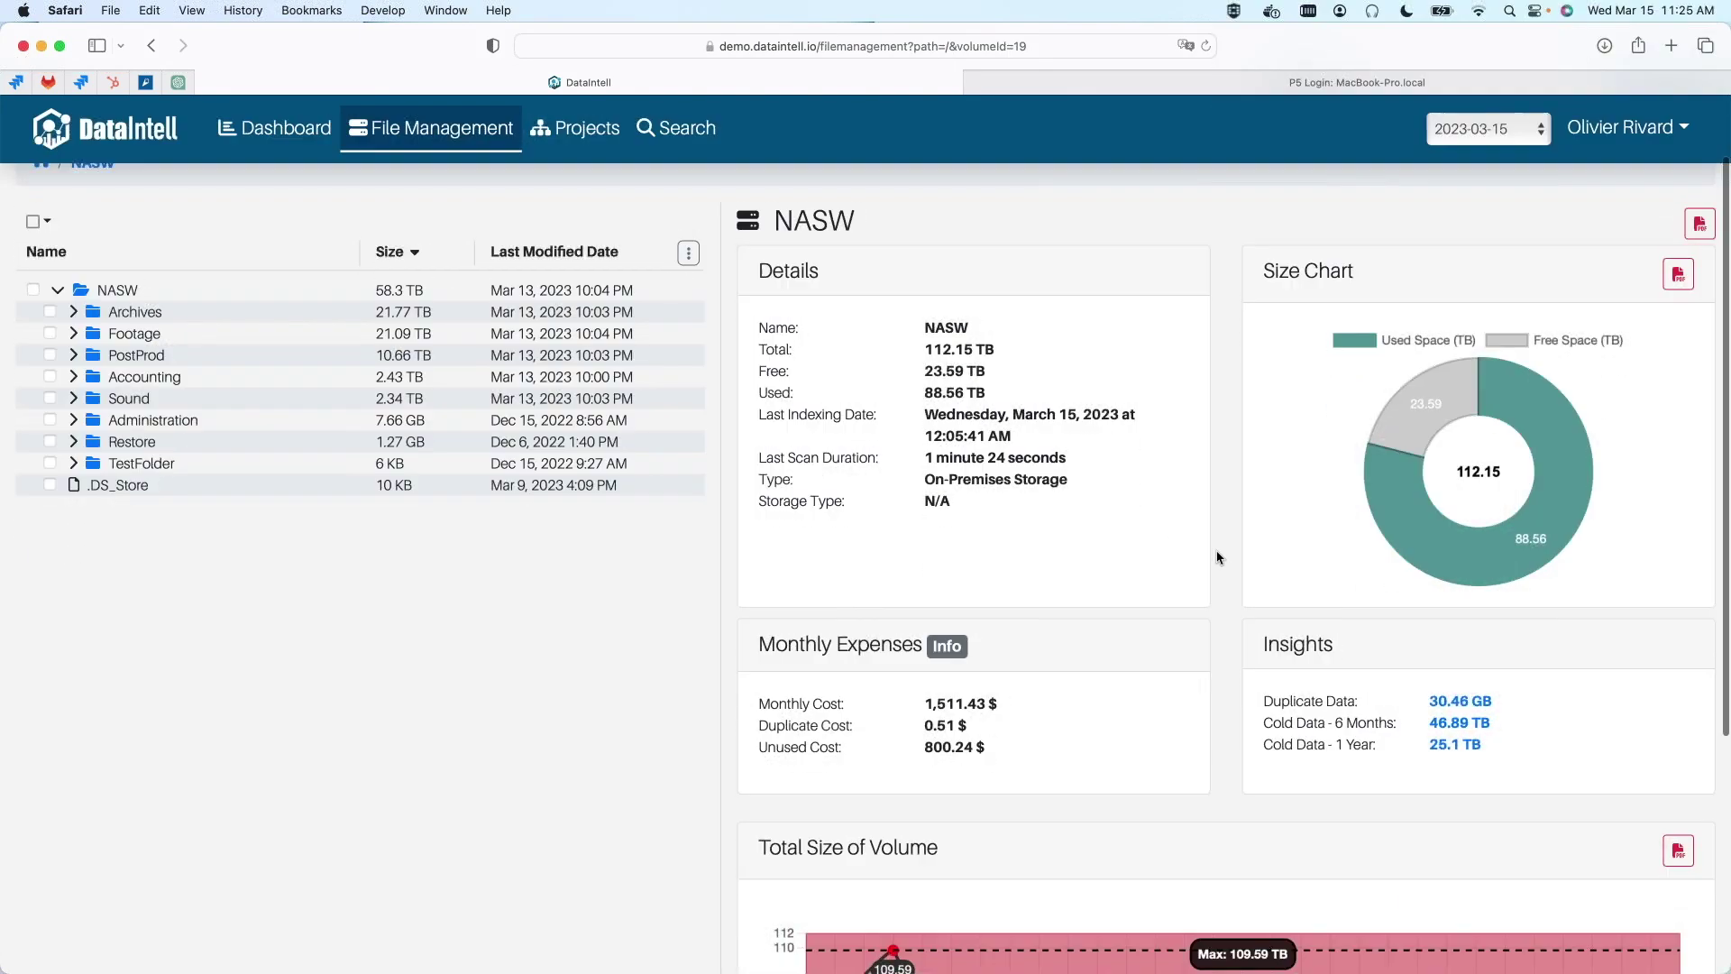
{"action": "scroll", "coordinate": [1217, 557], "scroll_direction": "down", "scroll_amount": 2}
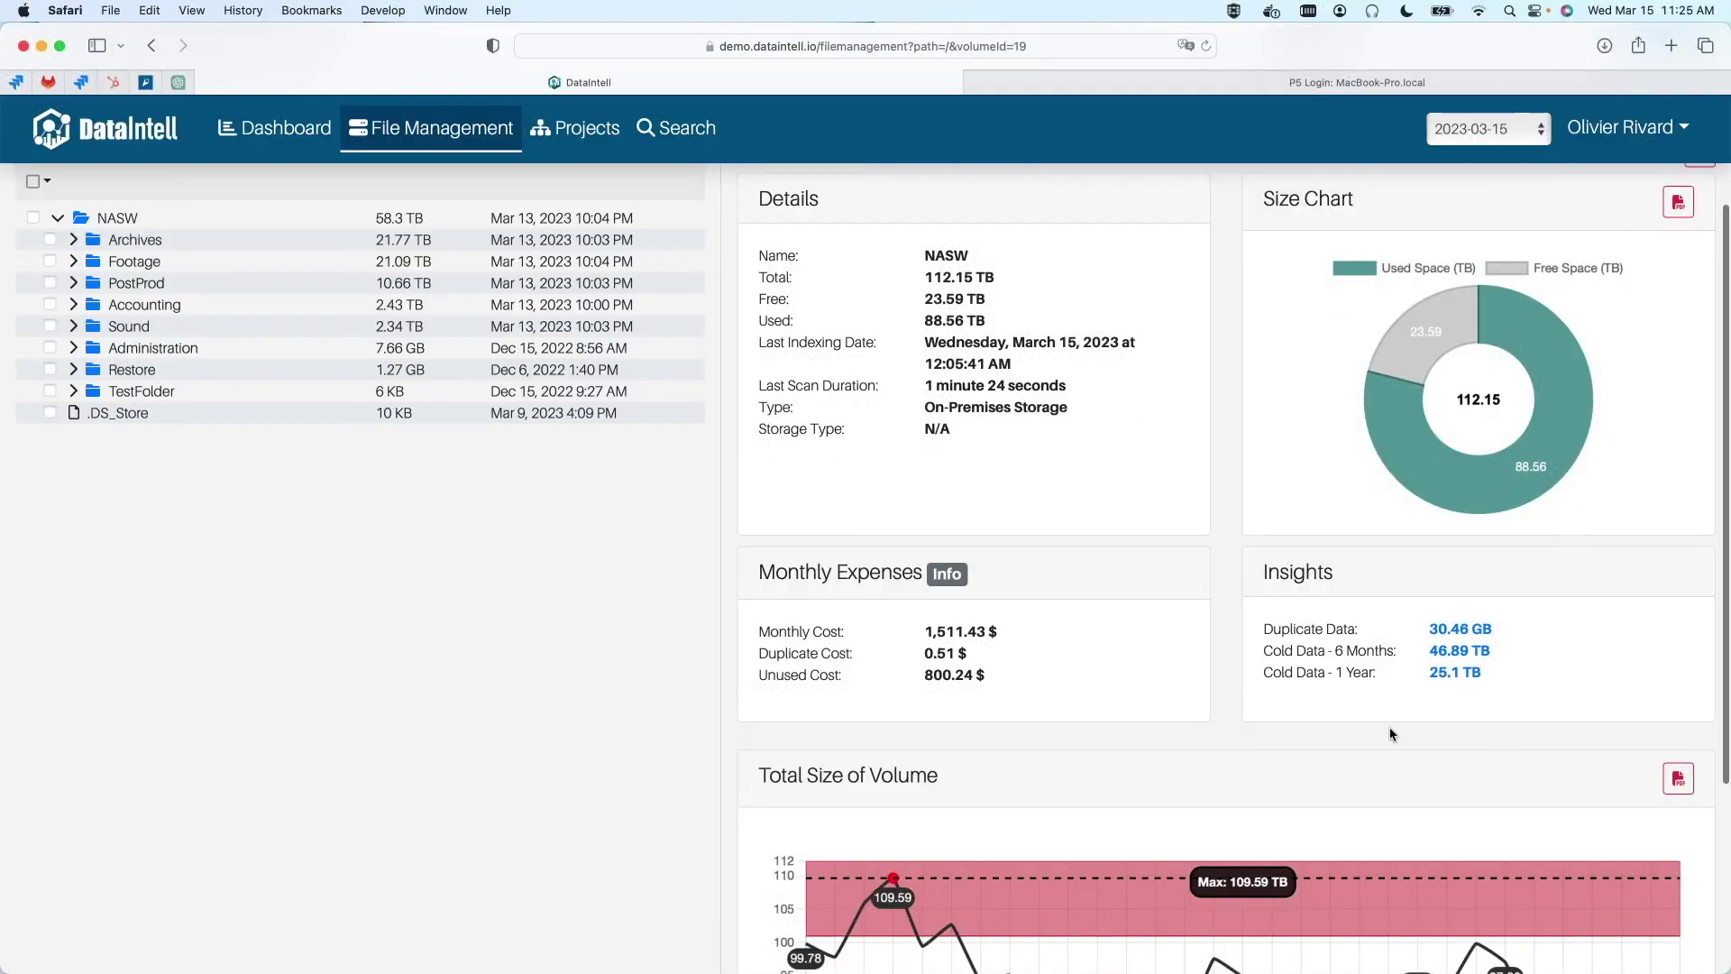
{"action": "scroll", "coordinate": [901, 767], "scroll_direction": "down", "scroll_amount": 3}
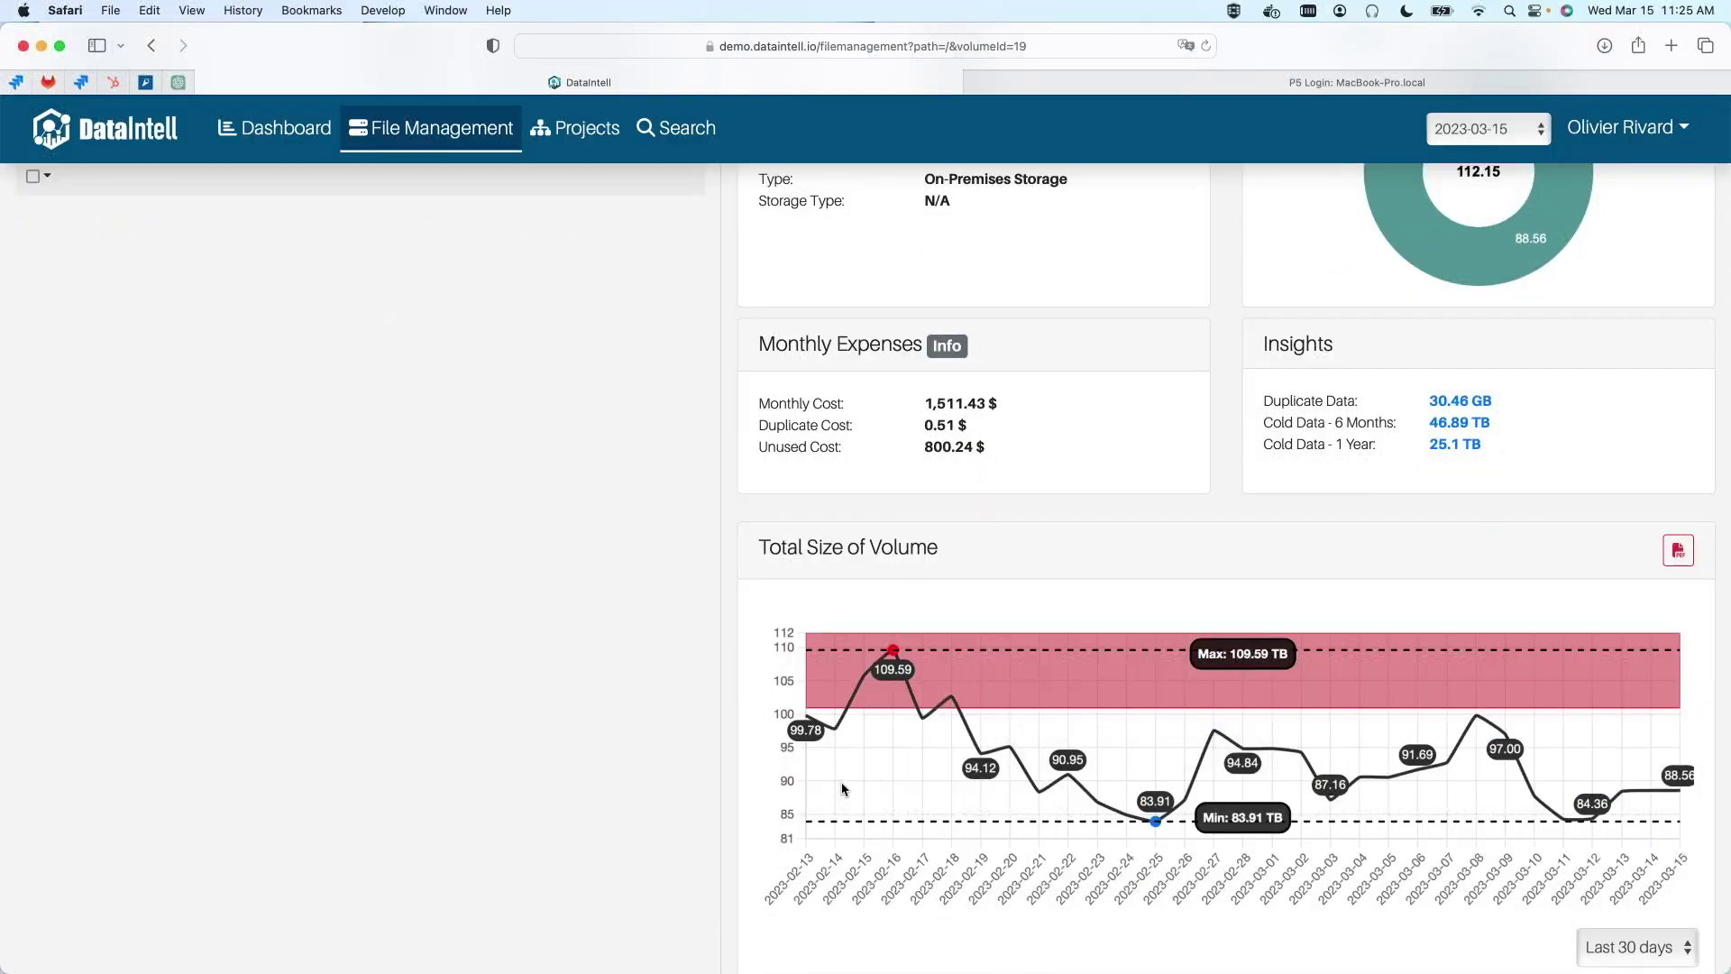
Step: List NASW's cold data of 6 months from the insights and select all the files found
{"action": "left_click", "coordinate": [1465, 427]}
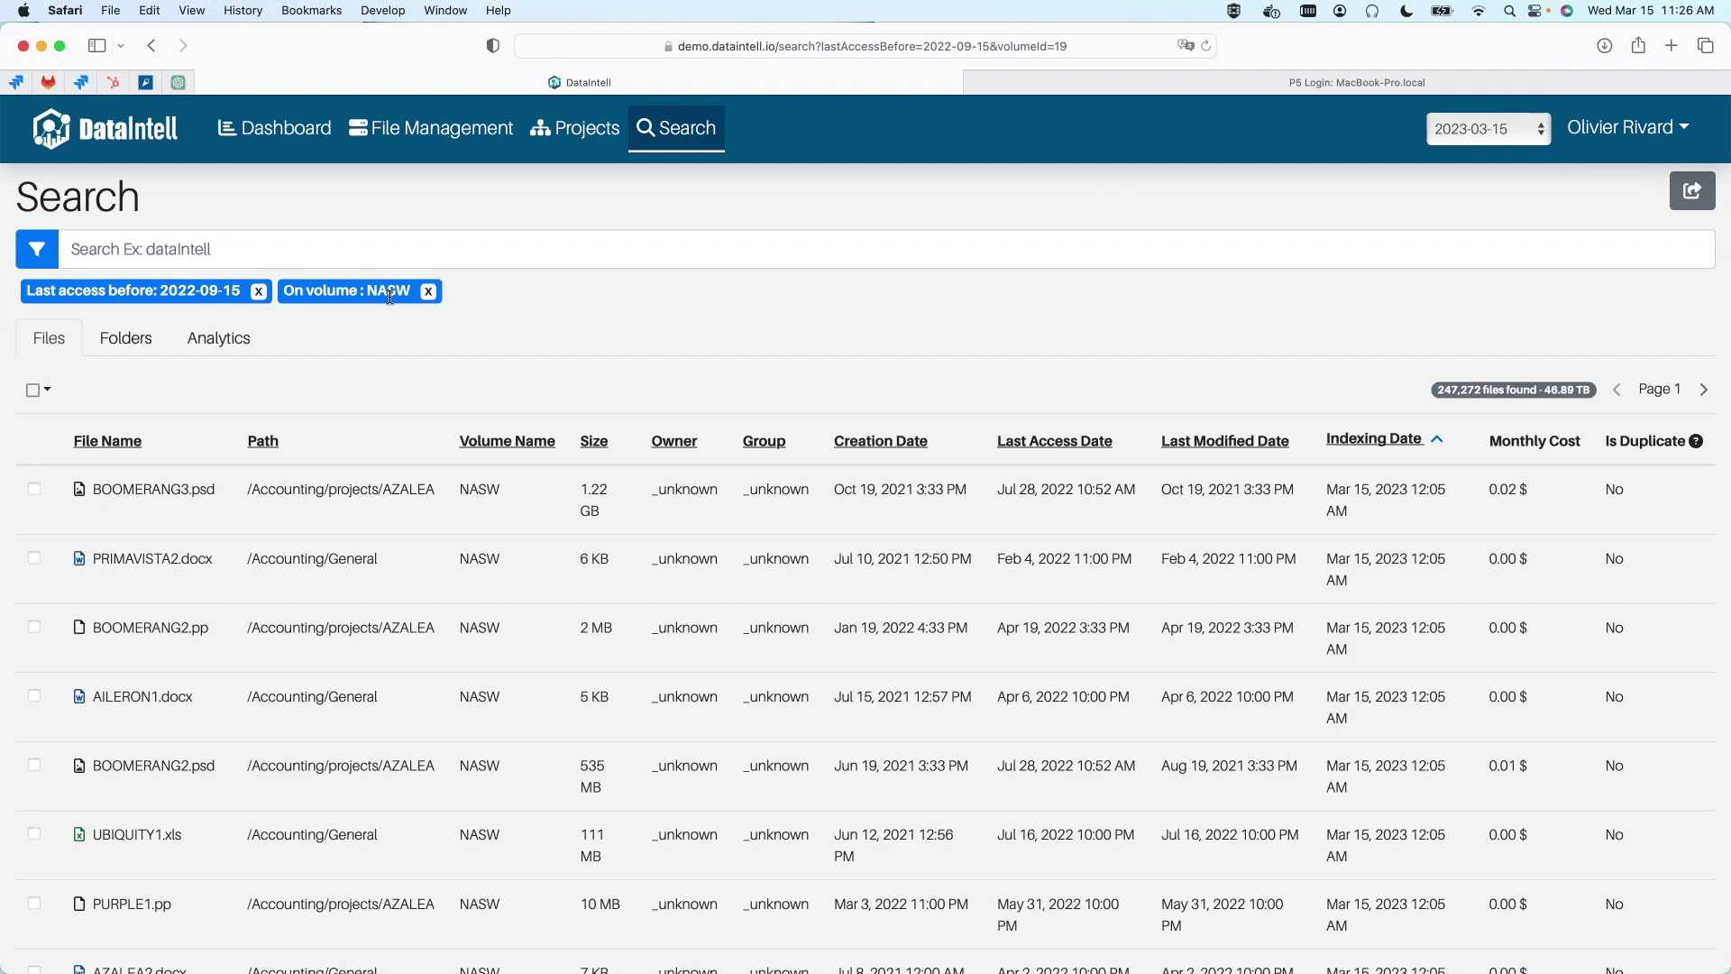
{"action": "left_click", "coordinate": [50, 392]}
{"action": "left_click", "coordinate": [69, 429]}
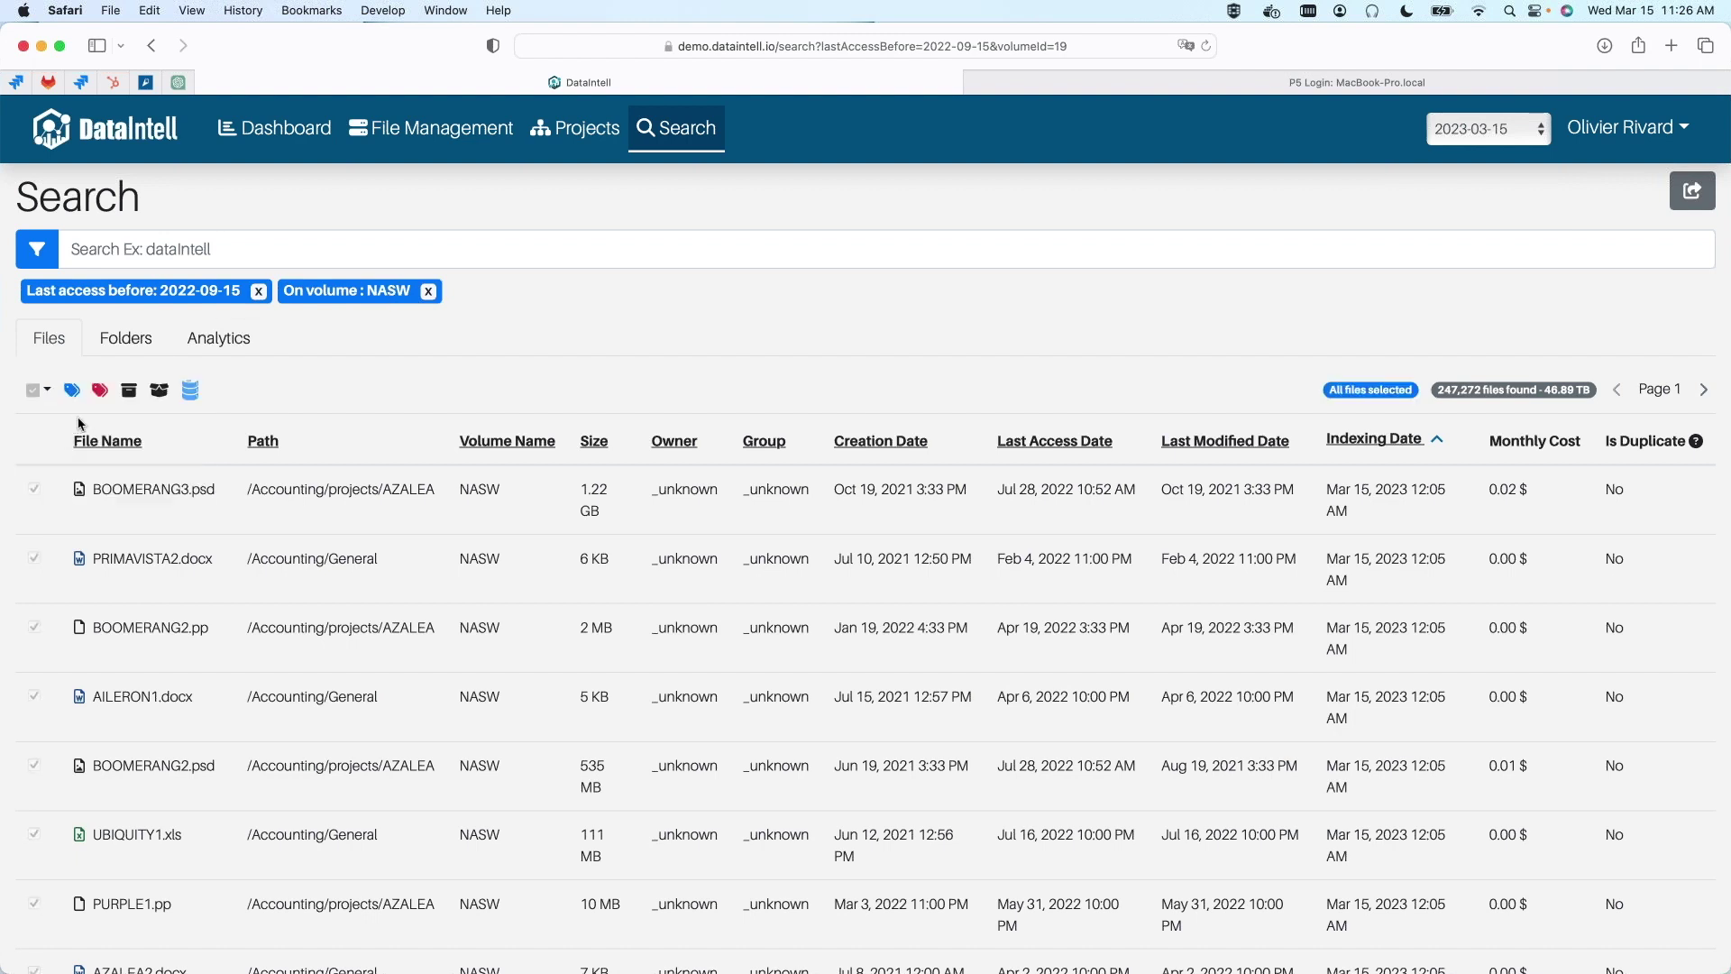
Step: Set up an Archiware P5 archive of the selected files with the Backblaze B2 plan and localhost client, review it, and close without archiving
{"action": "left_click", "coordinate": [130, 394]}
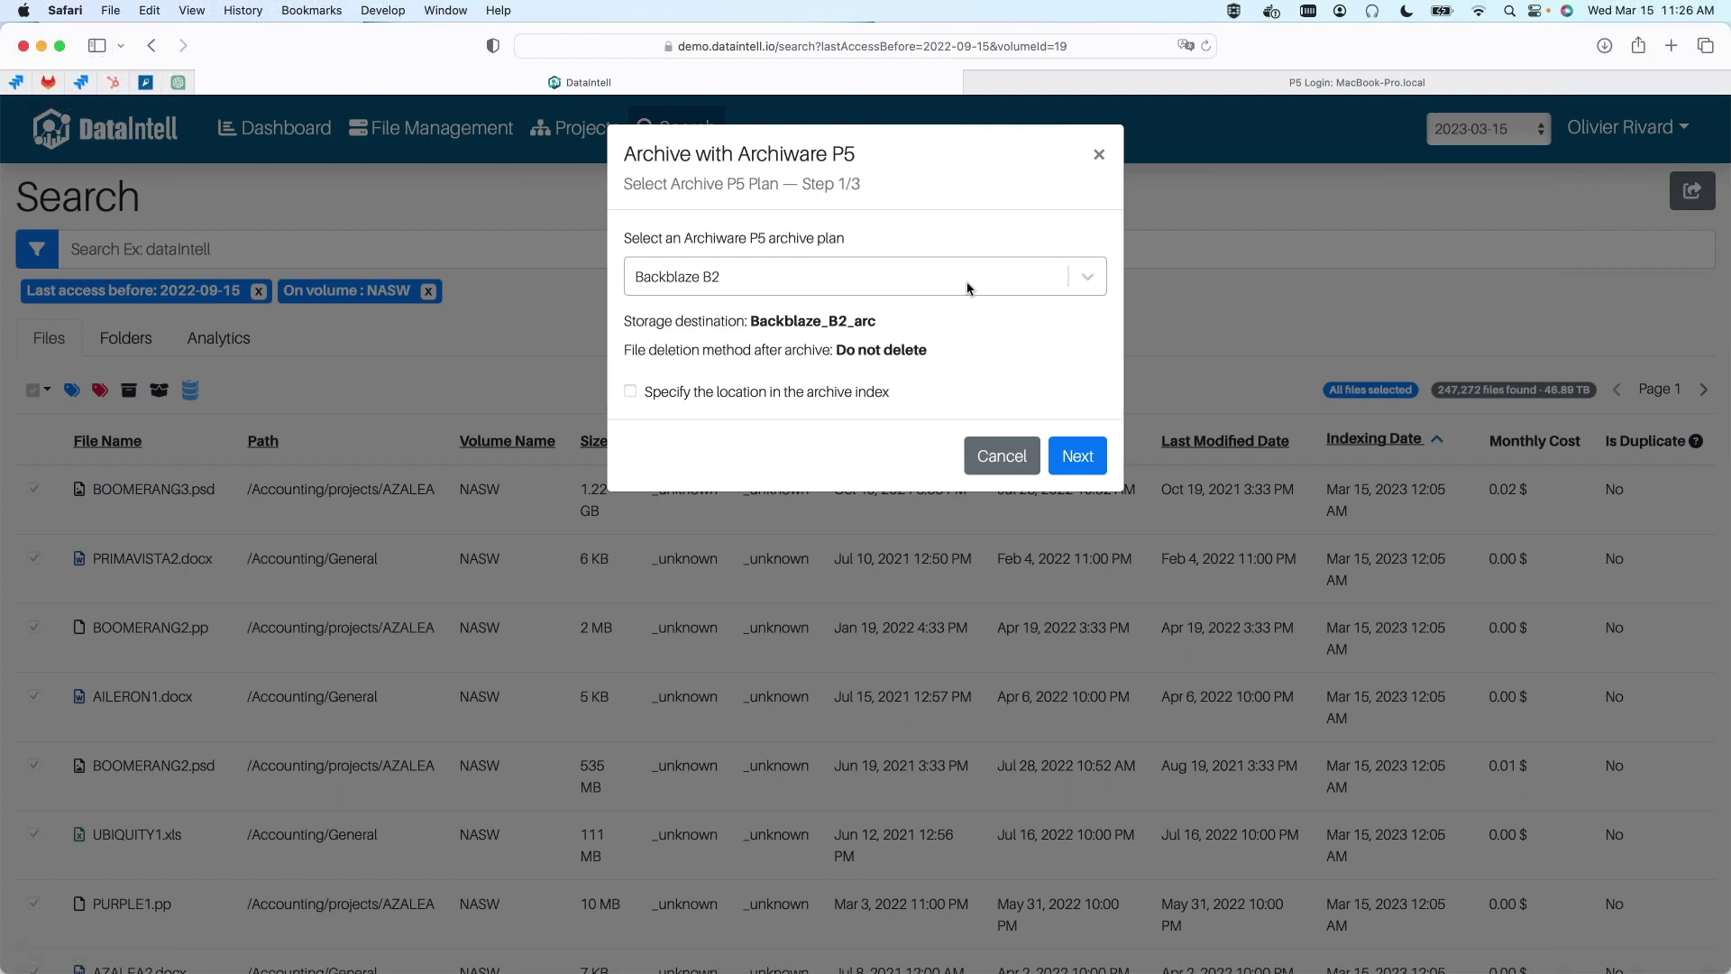
{"action": "left_click", "coordinate": [1086, 459]}
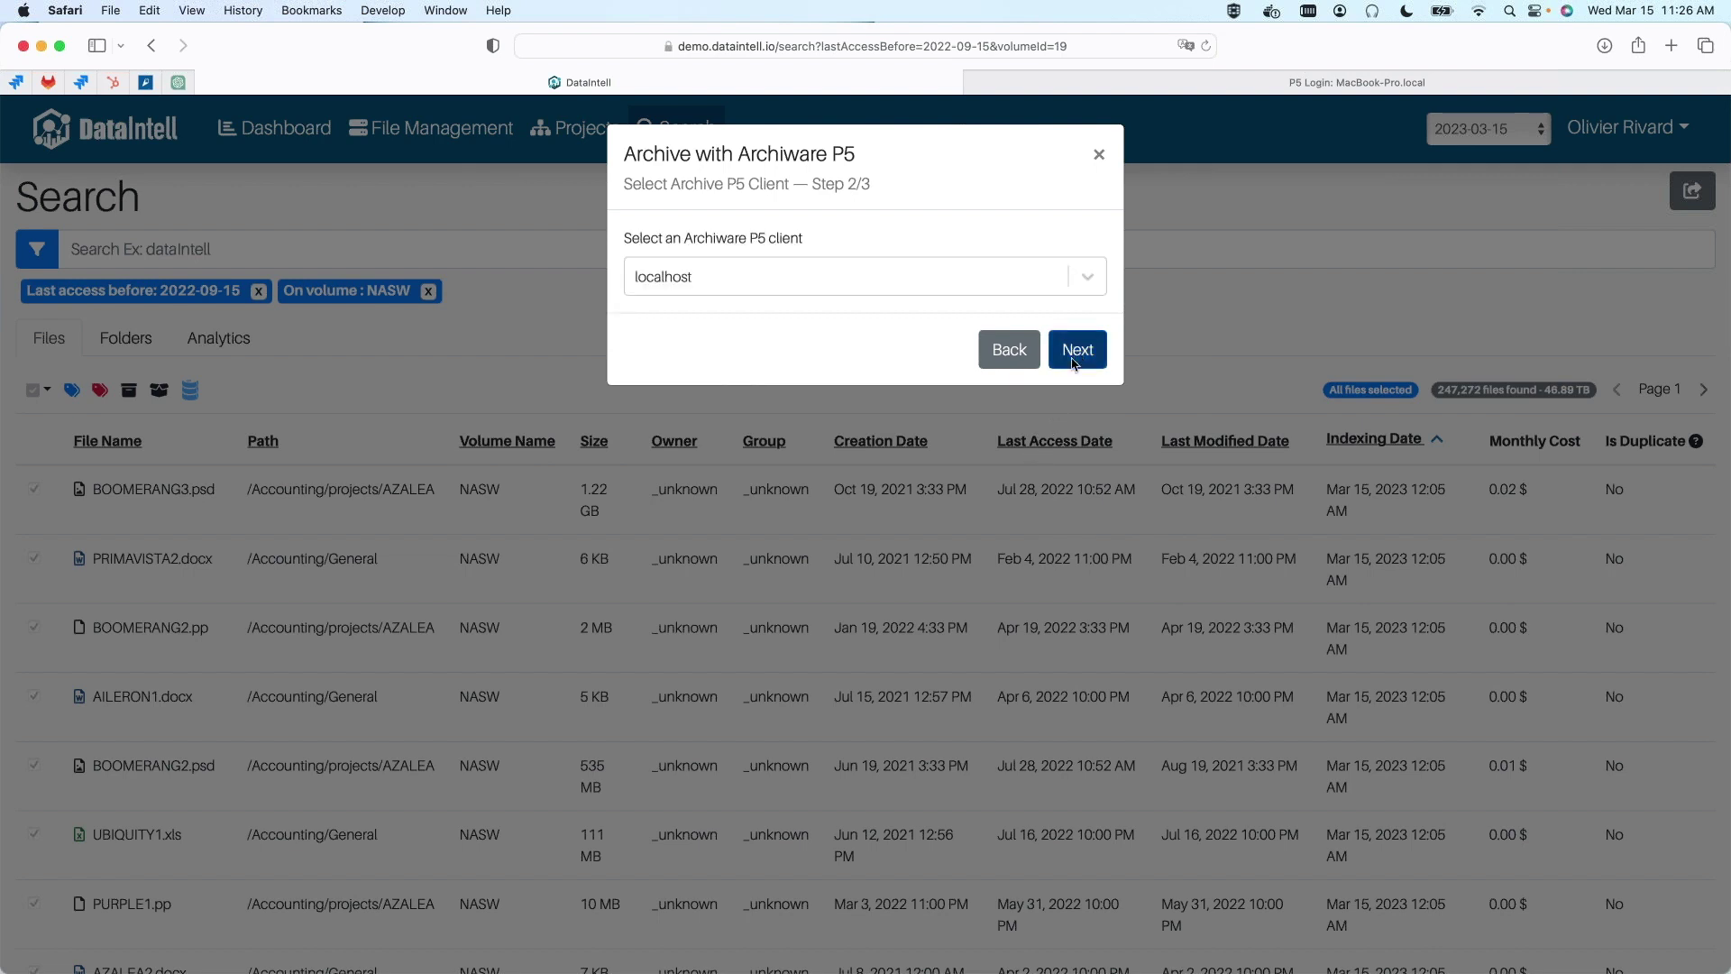
{"action": "left_click", "coordinate": [1079, 354]}
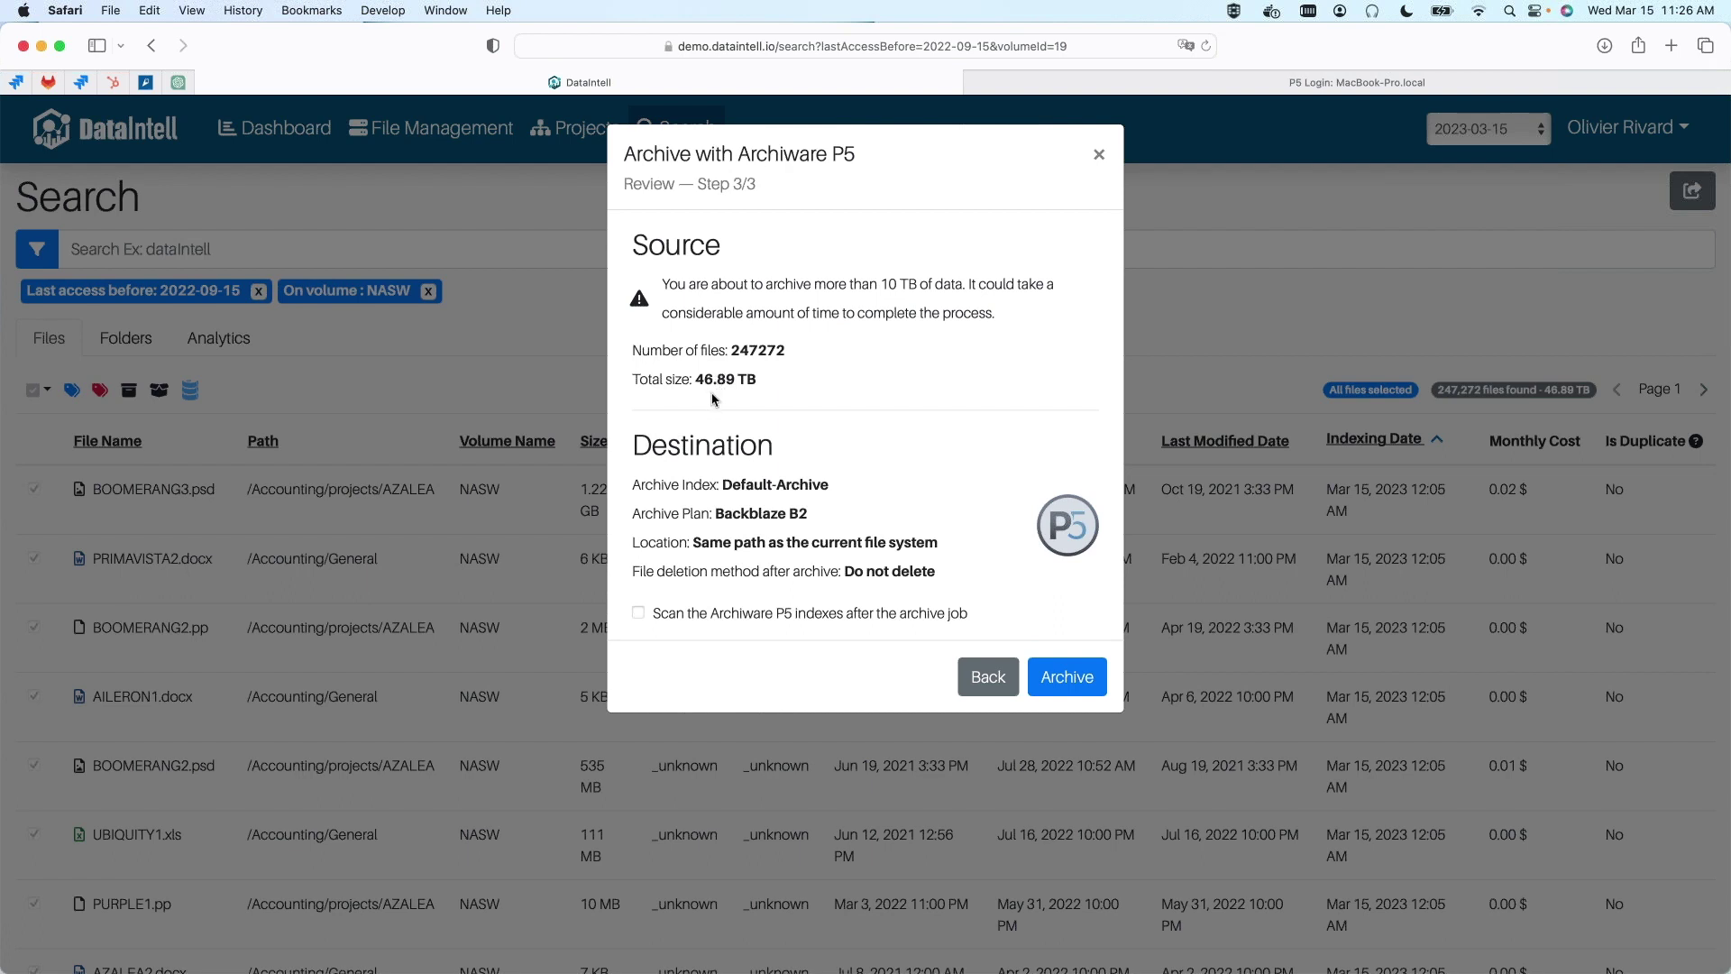
{"action": "left_click", "coordinate": [1099, 159]}
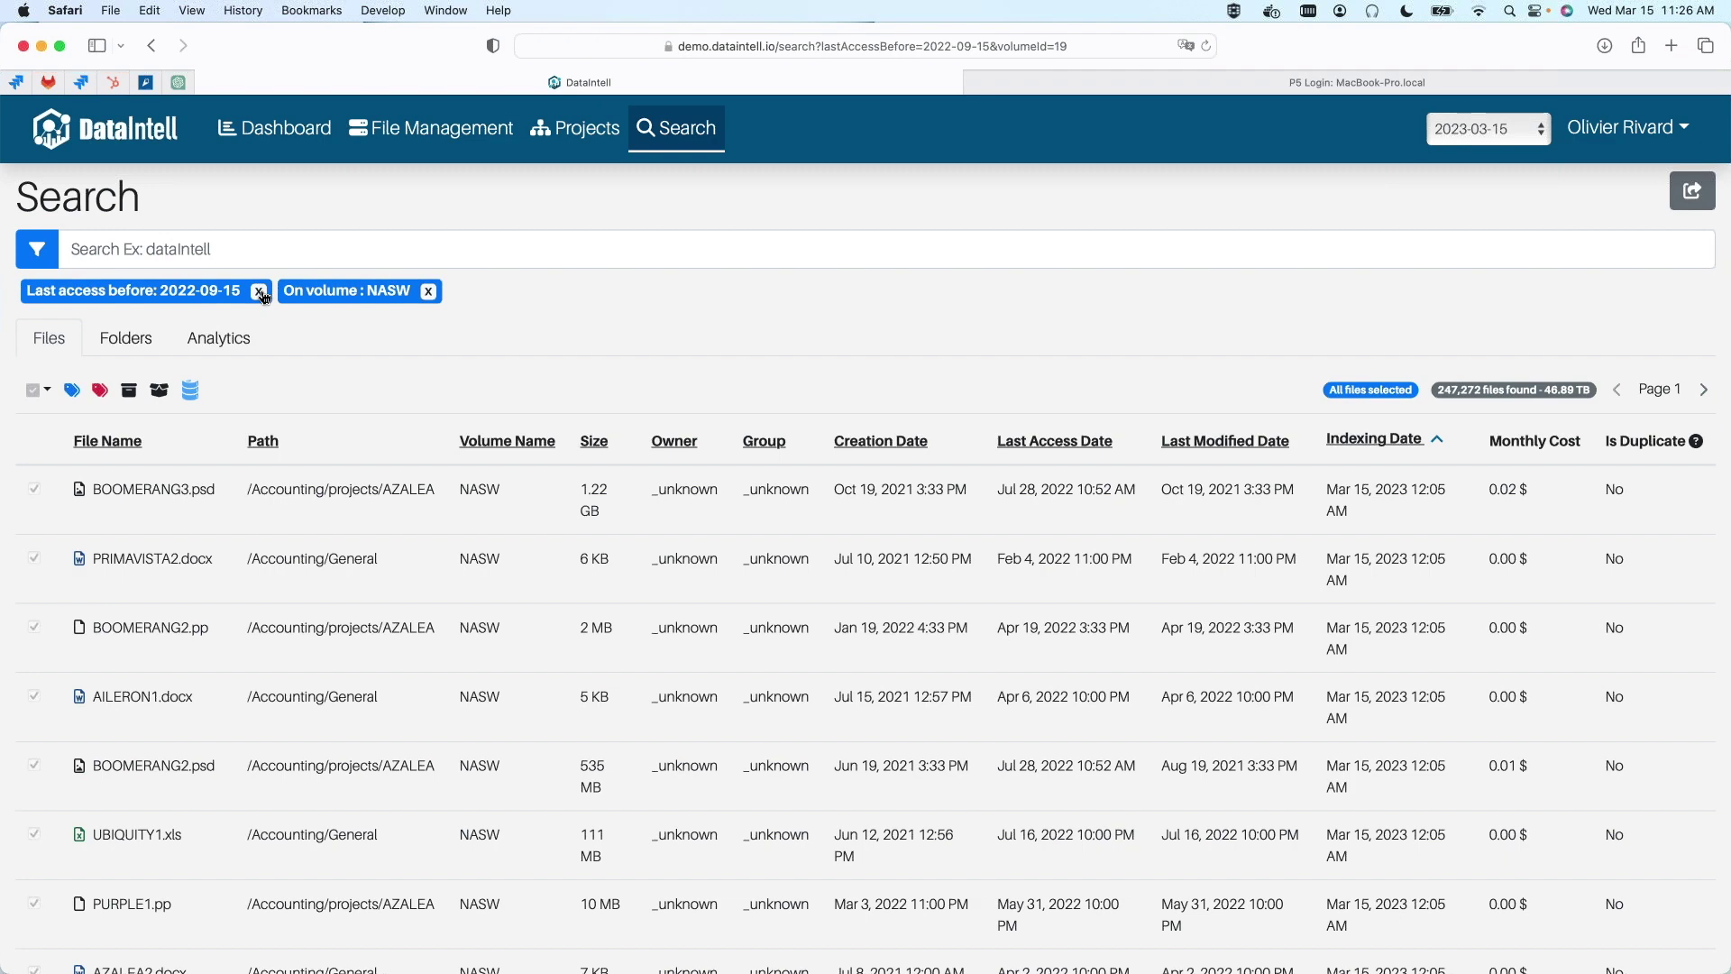
Step: Remove the last access and NASW volume filters from the search, and return to the volume list in File Management
{"action": "left_click", "coordinate": [261, 292]}
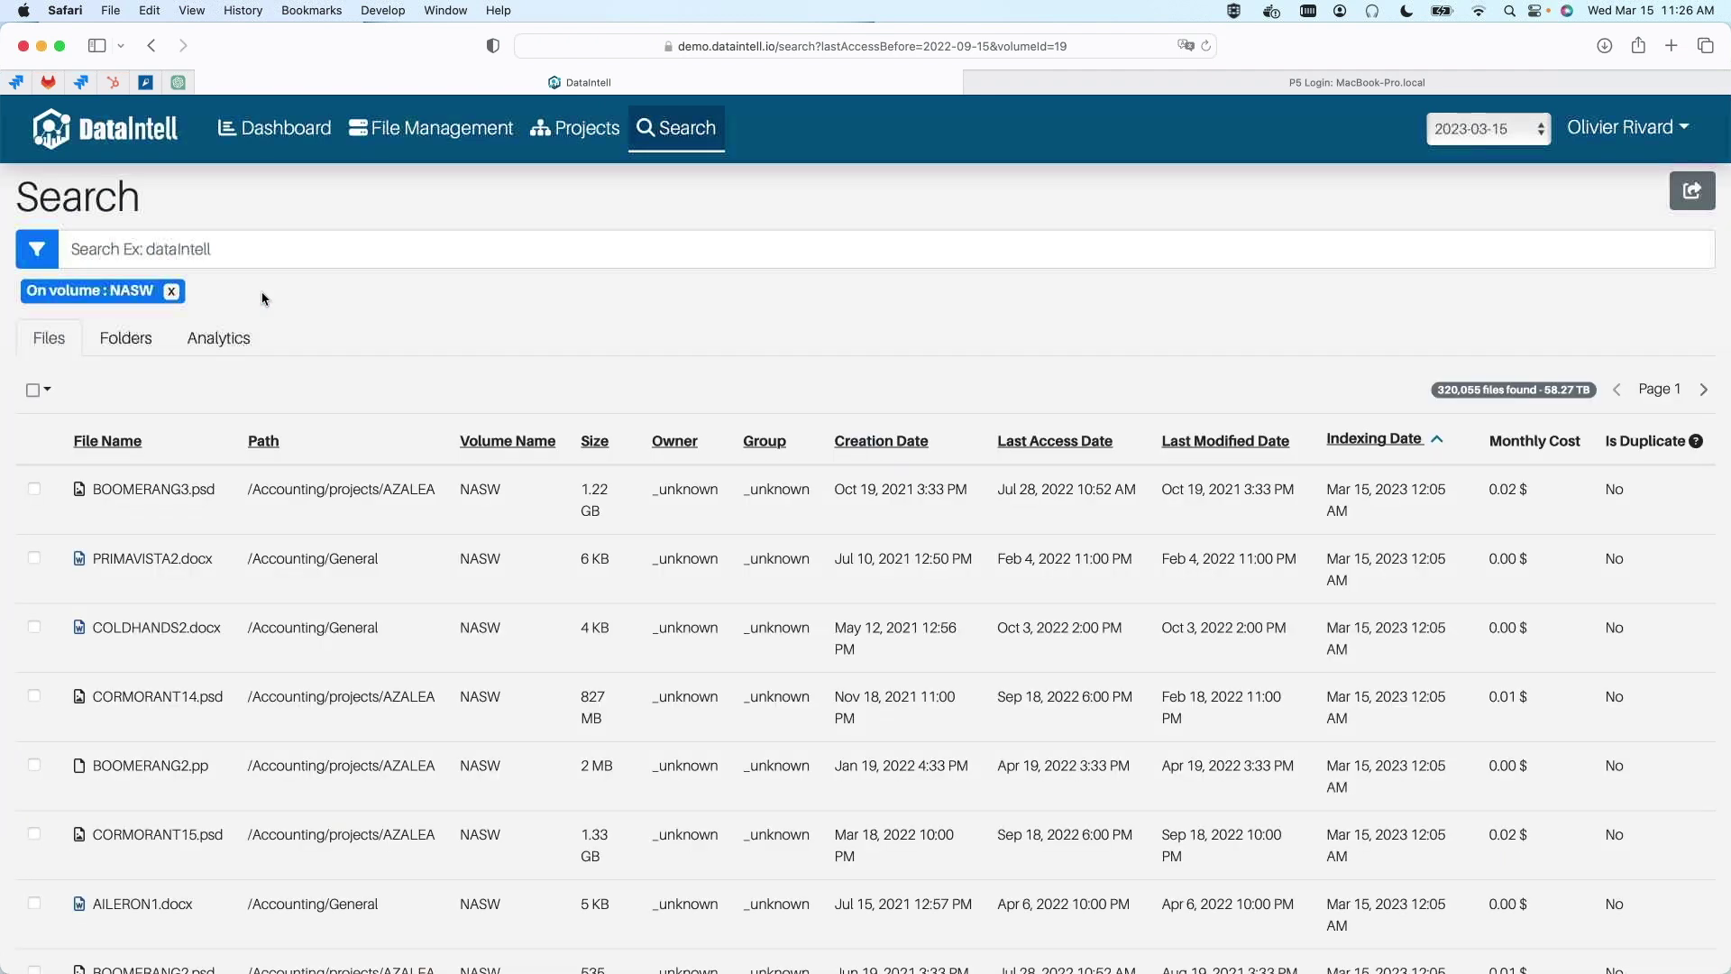
{"action": "left_click", "coordinate": [174, 292]}
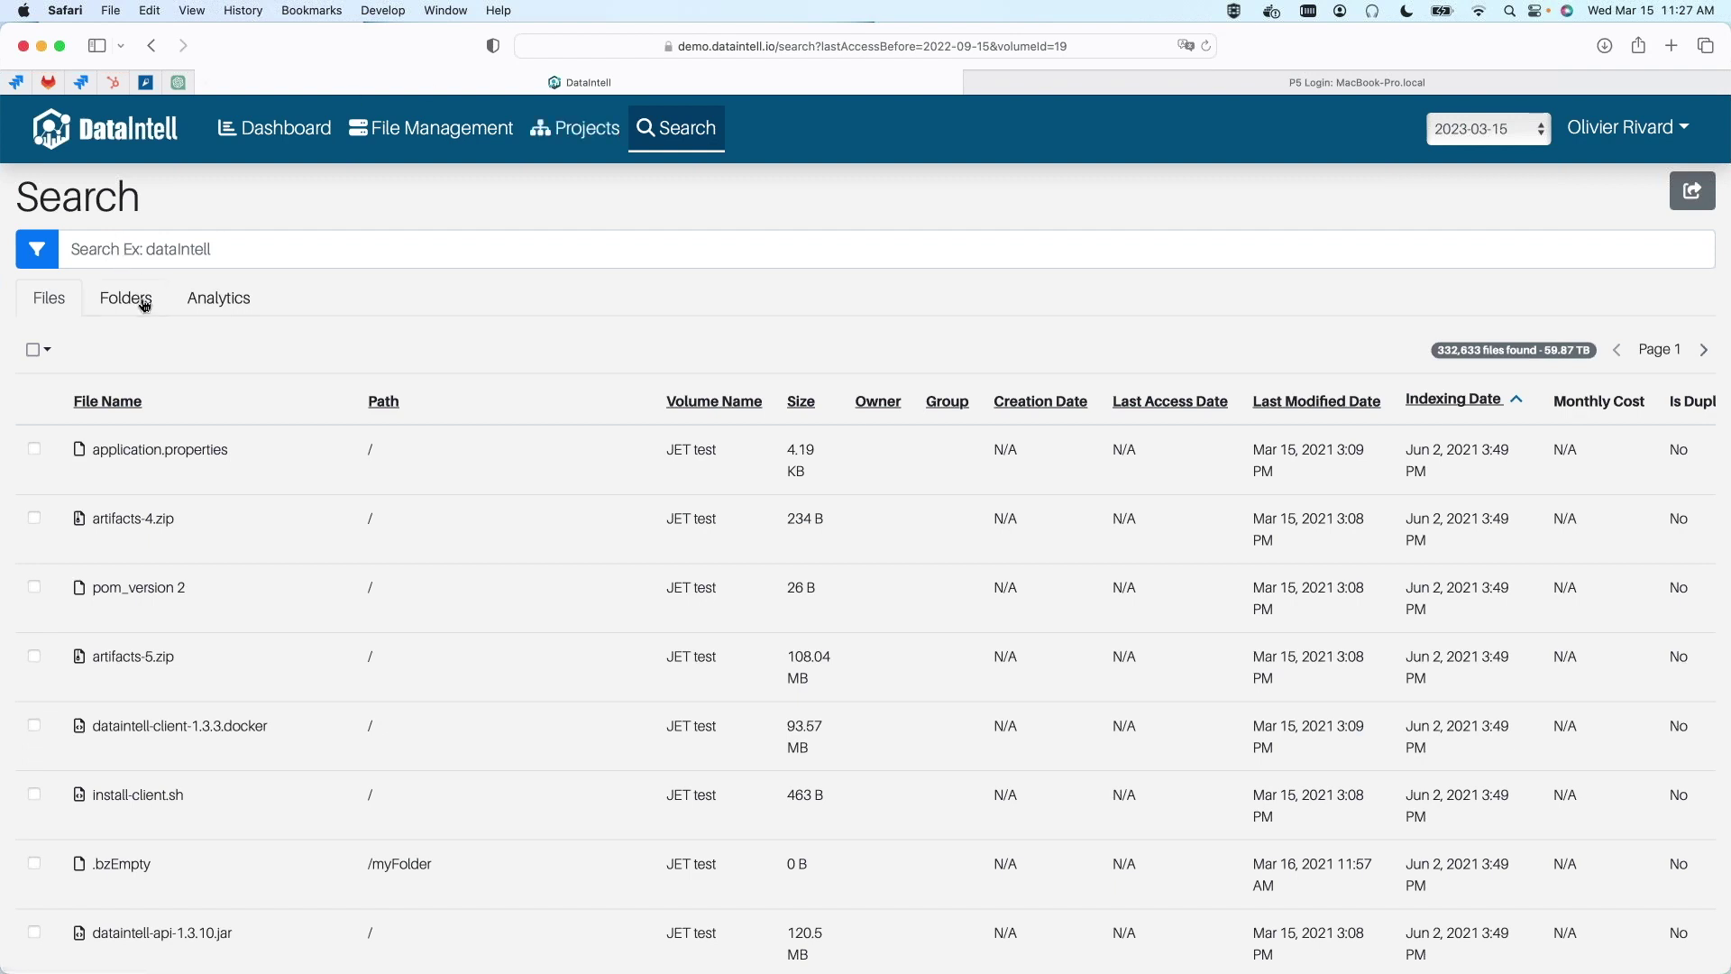
{"action": "left_click", "coordinate": [429, 143]}
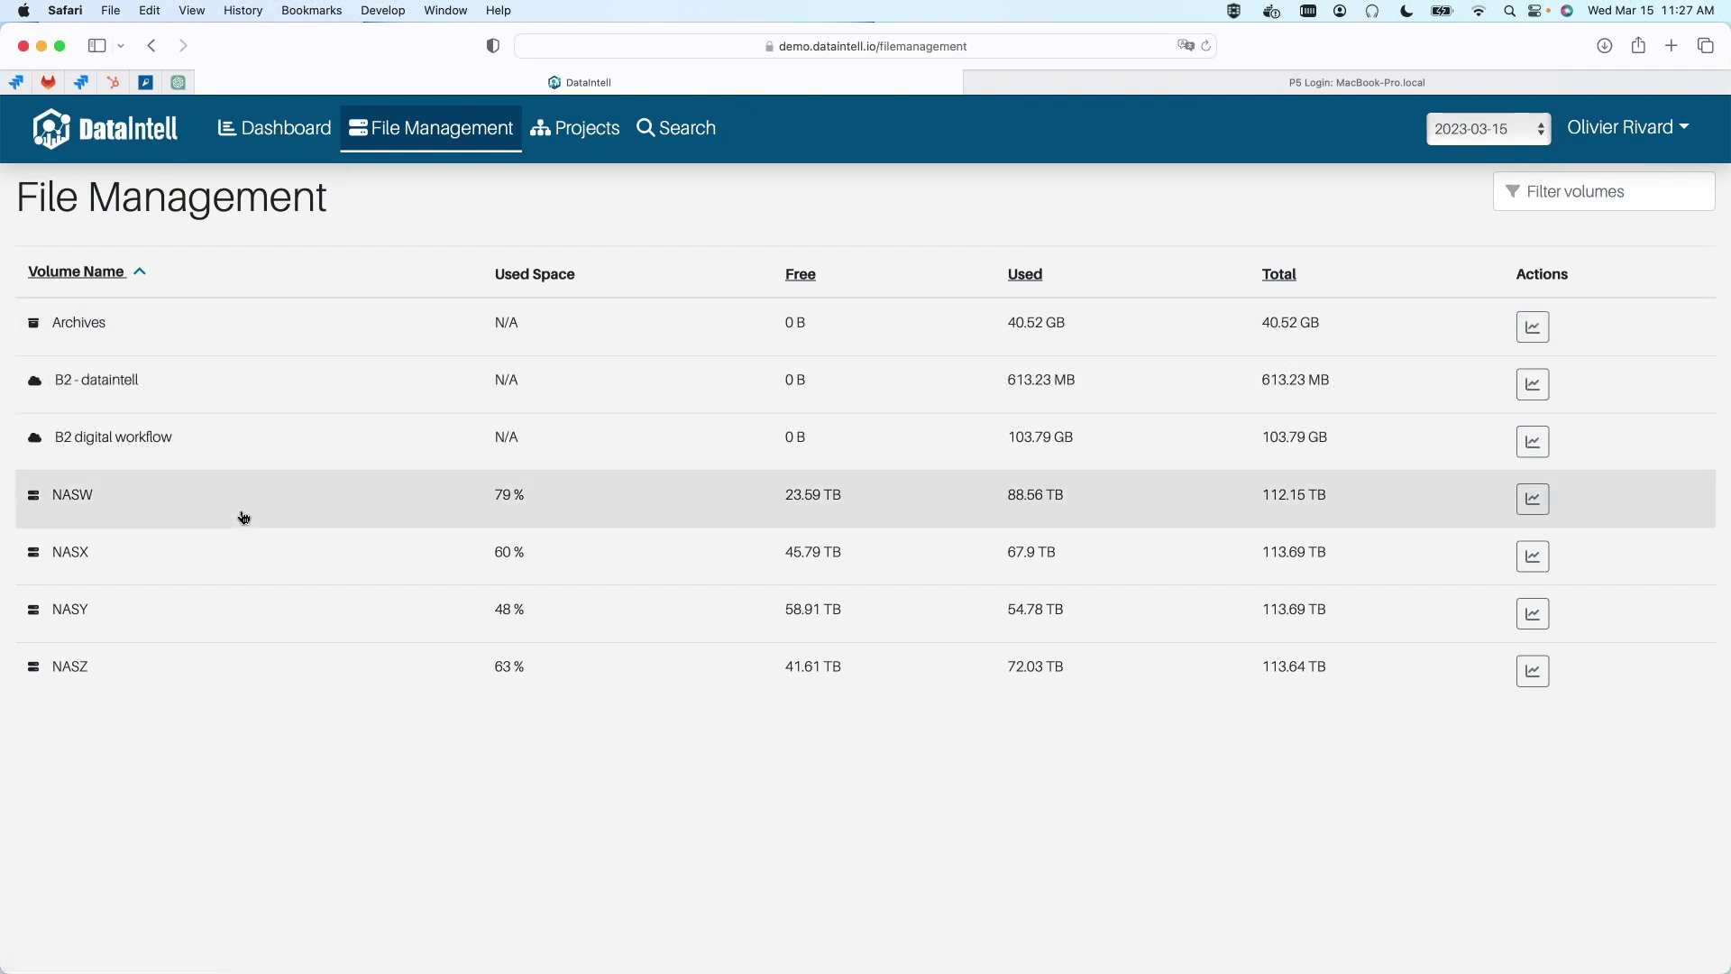
Step: Reopen the NASW volume and look over its expenses, insights and total size for the last 30 days
{"action": "left_click", "coordinate": [243, 516]}
{"action": "scroll", "coordinate": [1262, 721], "scroll_direction": "down", "scroll_amount": 5}
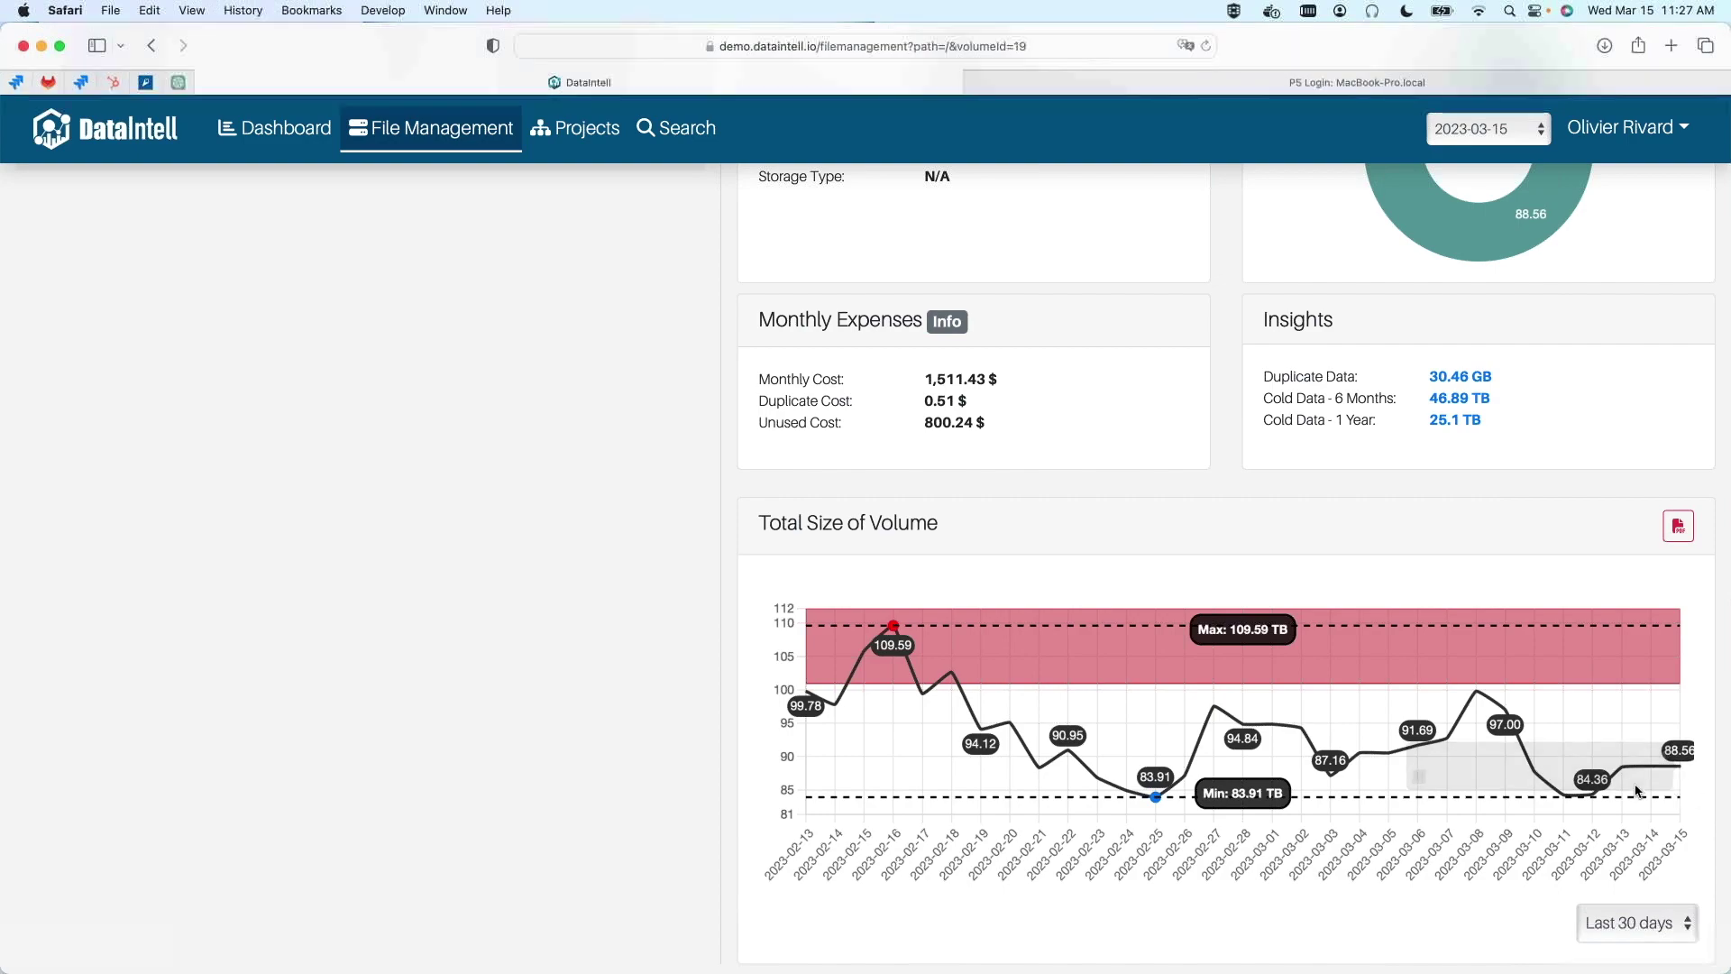
{"action": "scroll", "coordinate": [1028, 661], "scroll_direction": "up", "scroll_amount": 5}
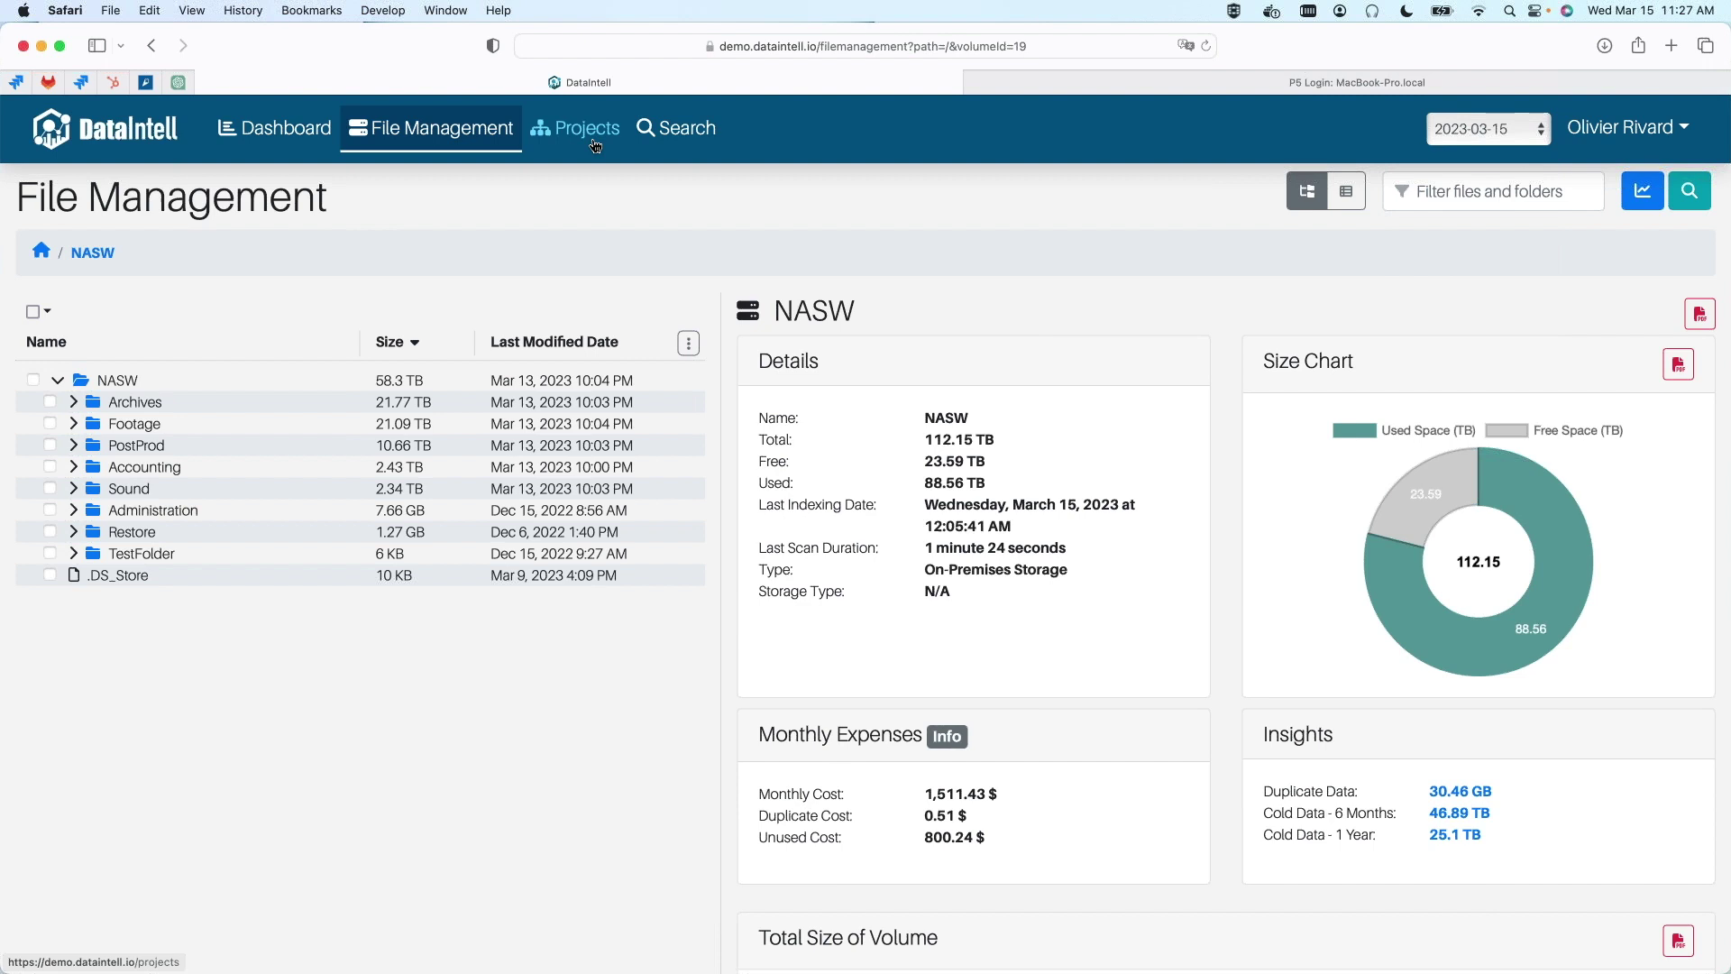
Step: Select all files in an unfiltered search, view the export options, and close them without exporting
{"action": "left_click", "coordinate": [689, 135]}
{"action": "left_click", "coordinate": [46, 351]}
{"action": "left_click", "coordinate": [48, 388]}
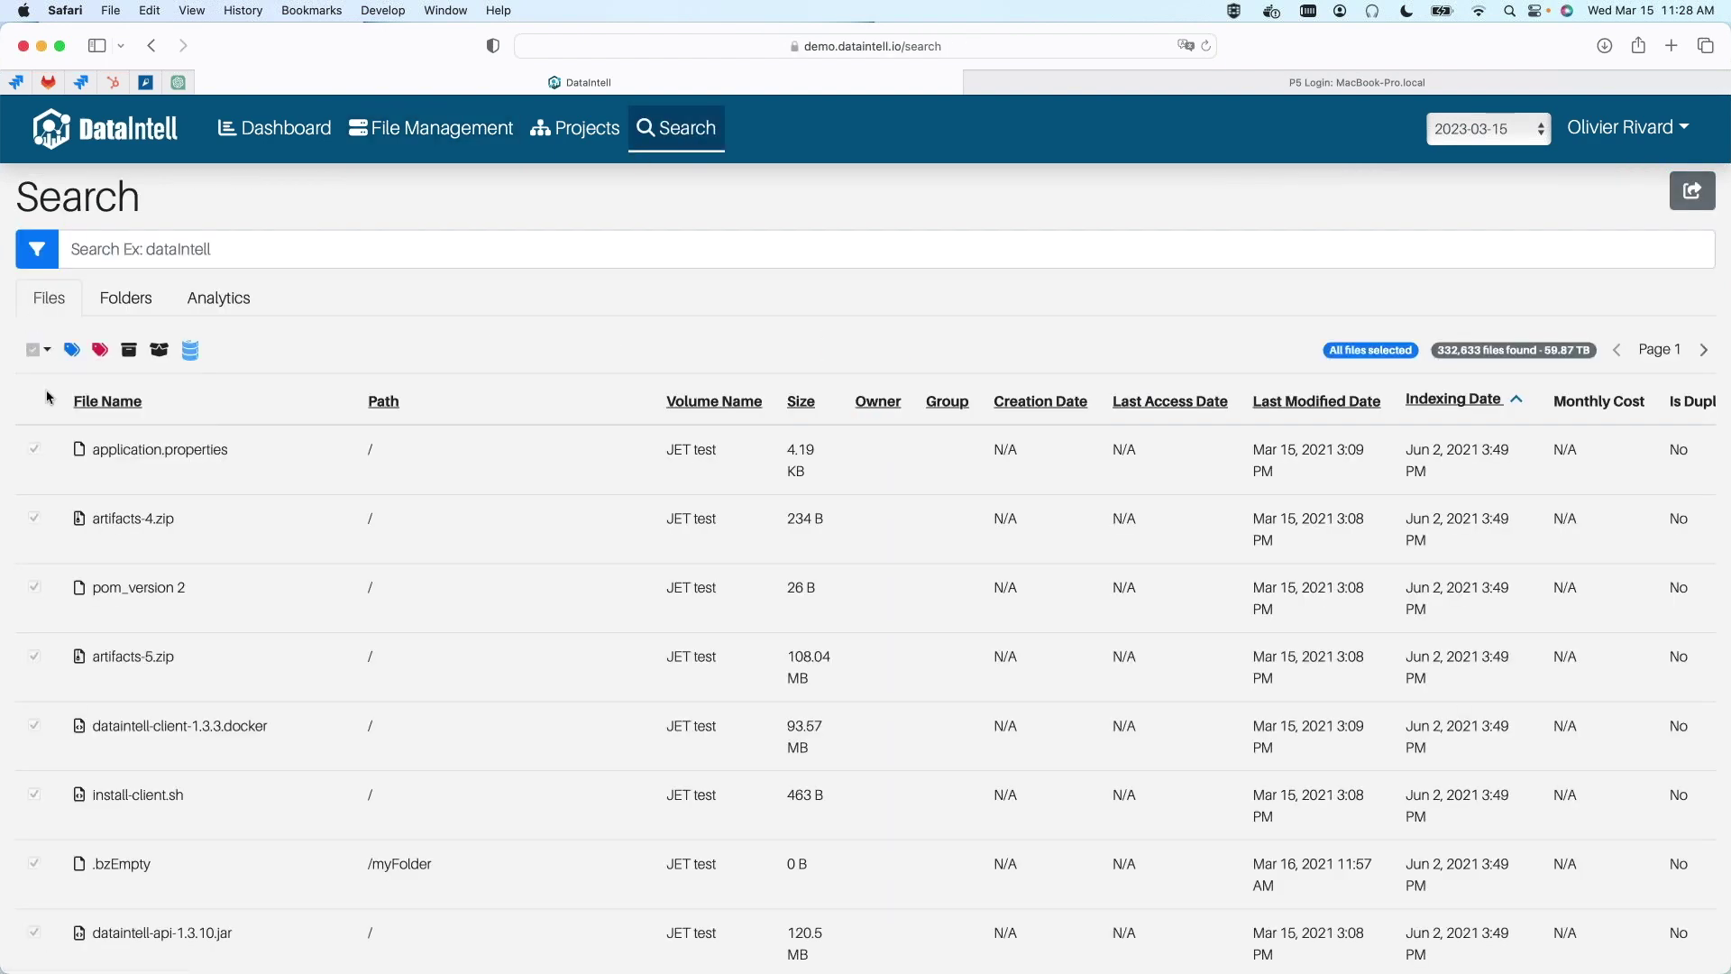
{"action": "left_click", "coordinate": [1692, 190]}
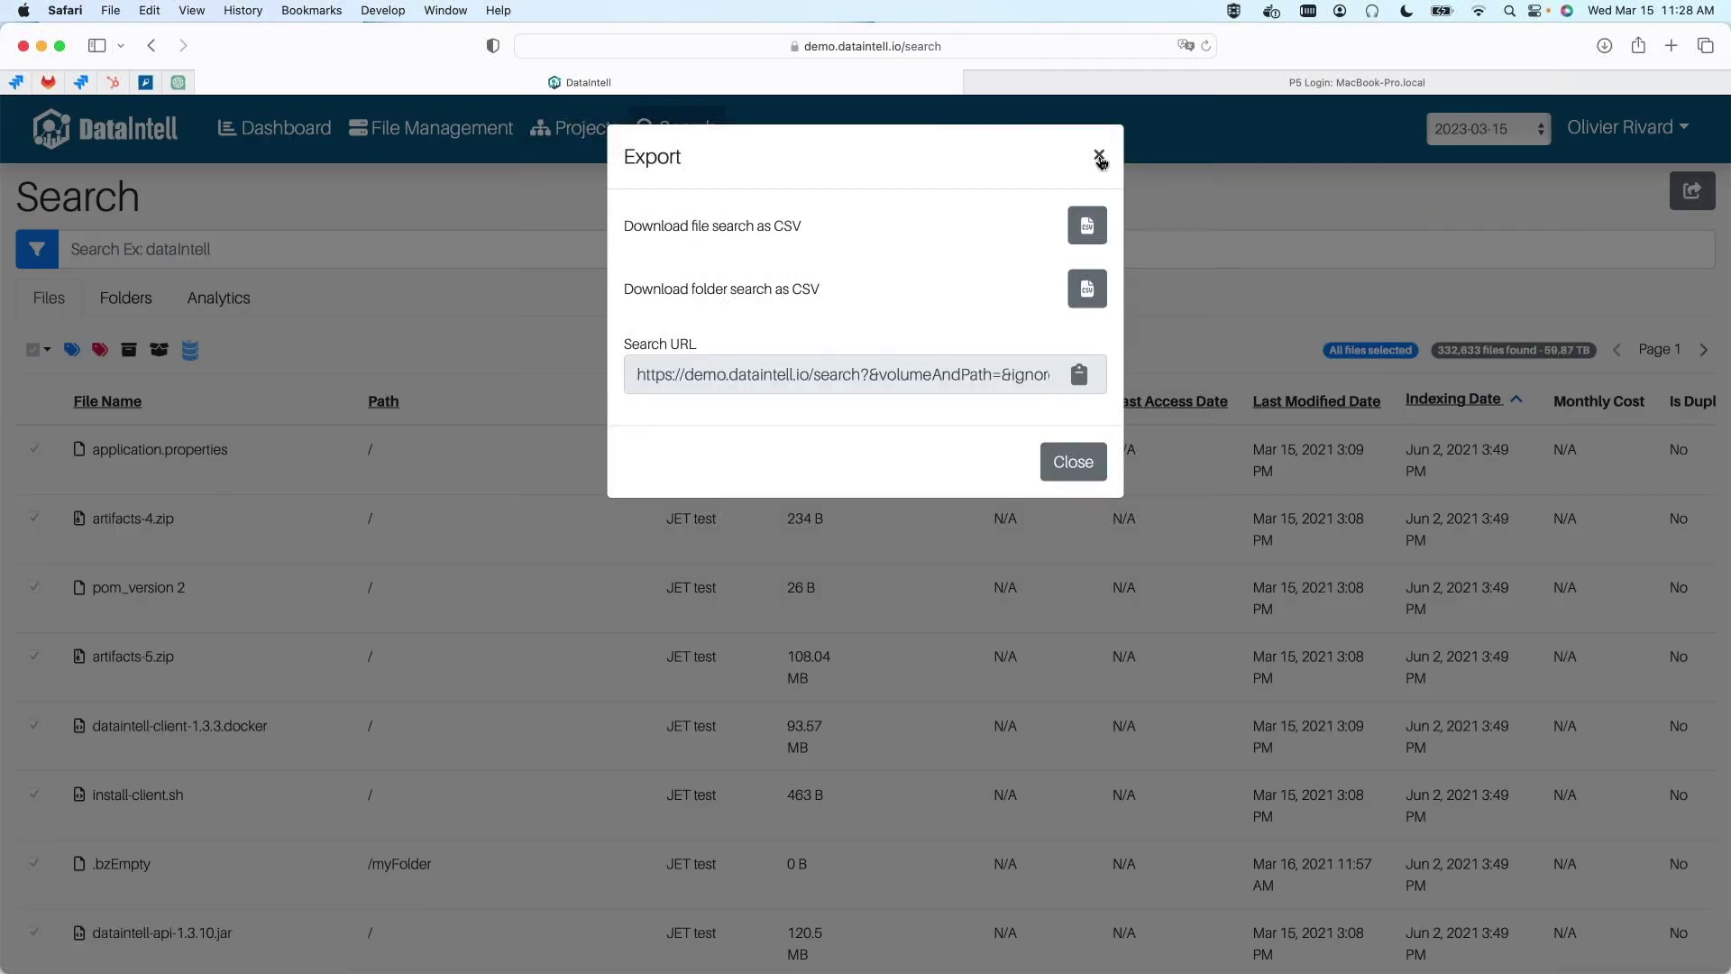
{"action": "left_click", "coordinate": [1098, 158]}
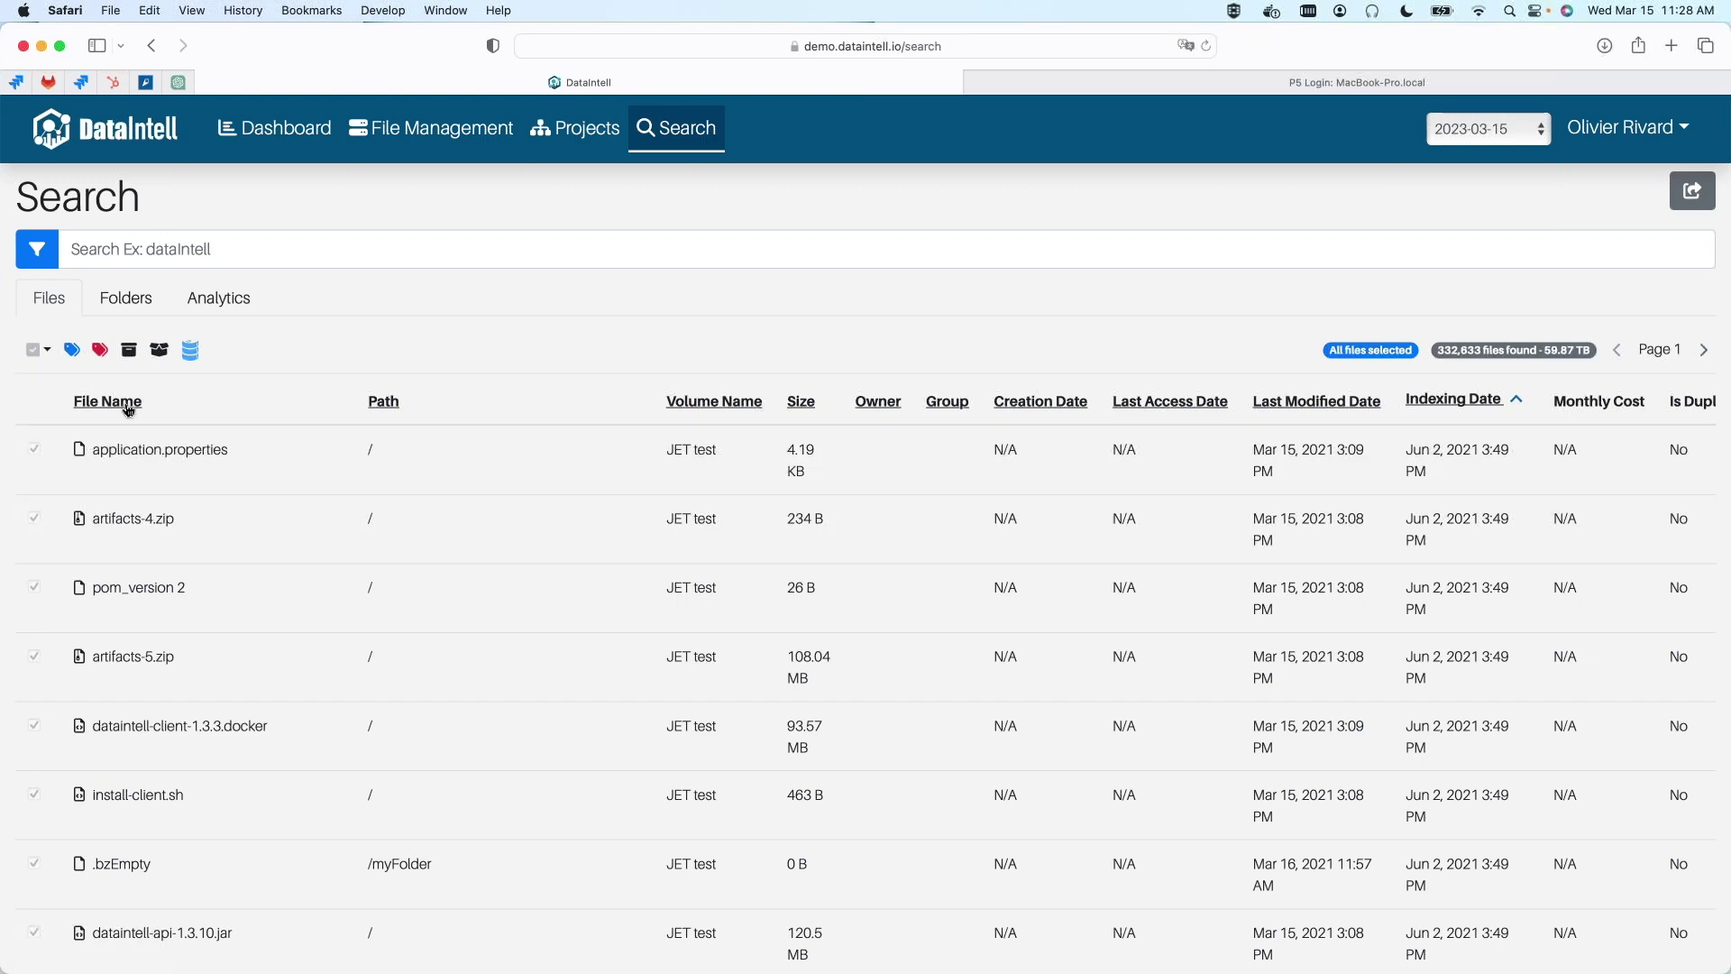
Step: Filter the file search to the volumes covered by all Archiware P5 indexes
{"action": "left_click", "coordinate": [36, 249]}
{"action": "left_click", "coordinate": [1284, 393]}
{"action": "scroll", "coordinate": [1388, 451], "scroll_direction": "down", "scroll_amount": 5}
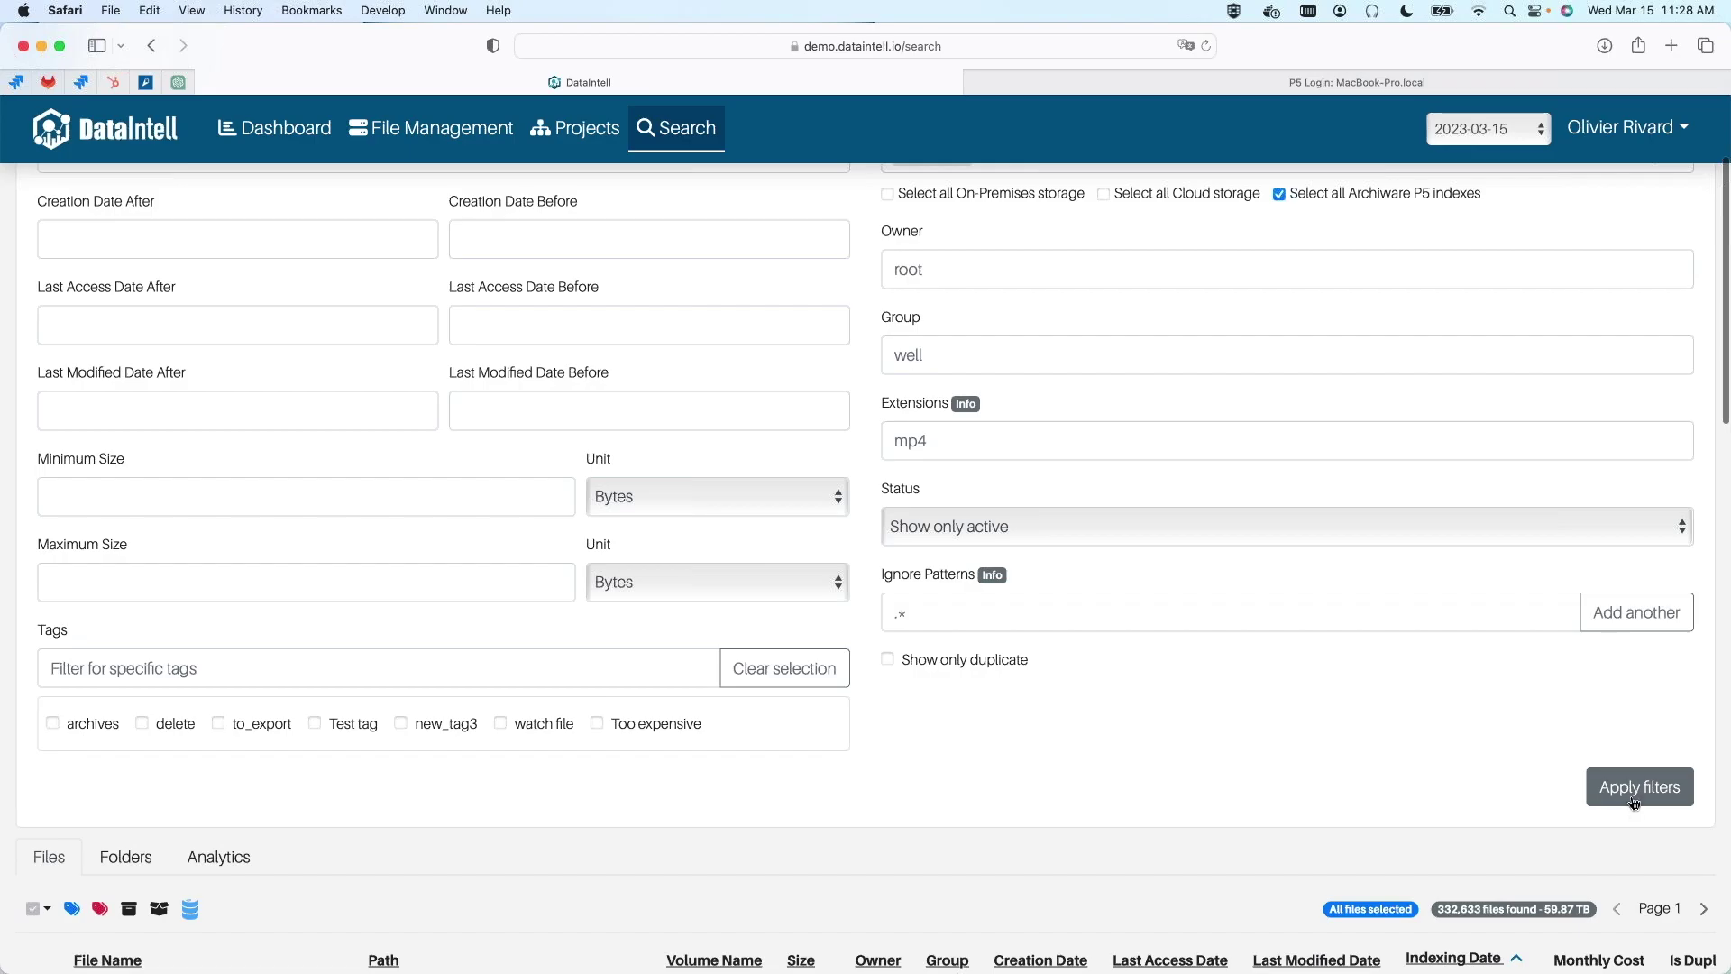
{"action": "left_click", "coordinate": [1638, 786]}
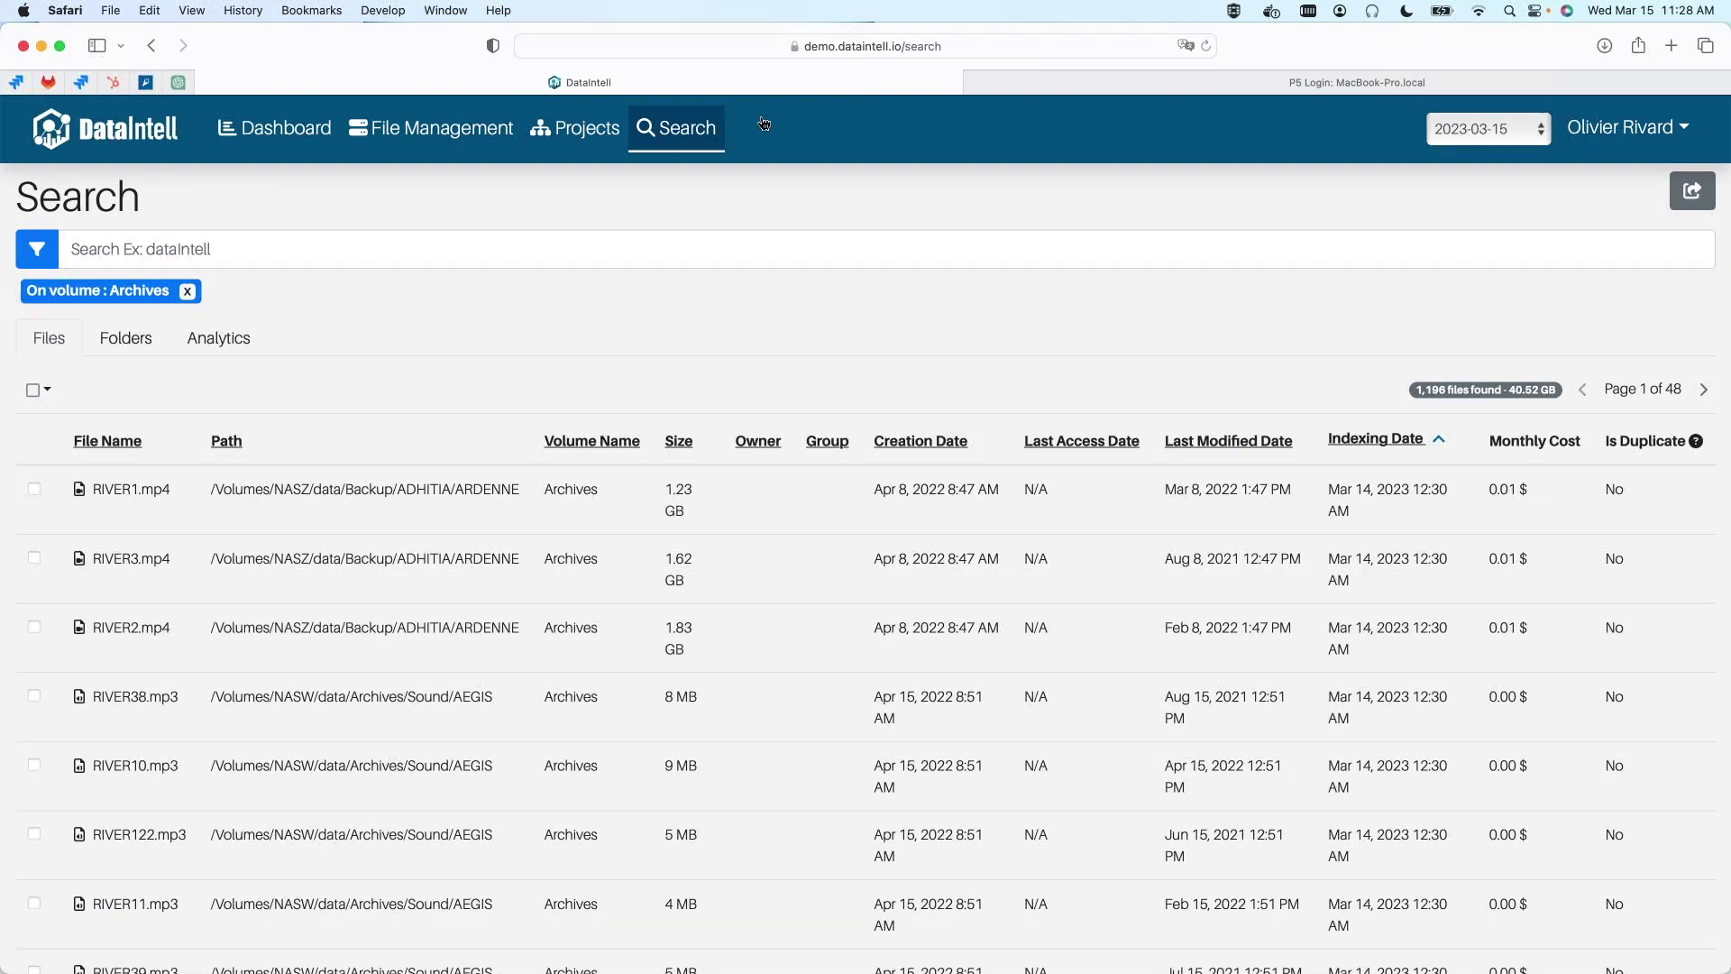
Step: Open the Alpha Project - Sound project and look over its details, size chart, monthly expenses and insights
{"action": "left_click", "coordinate": [583, 142]}
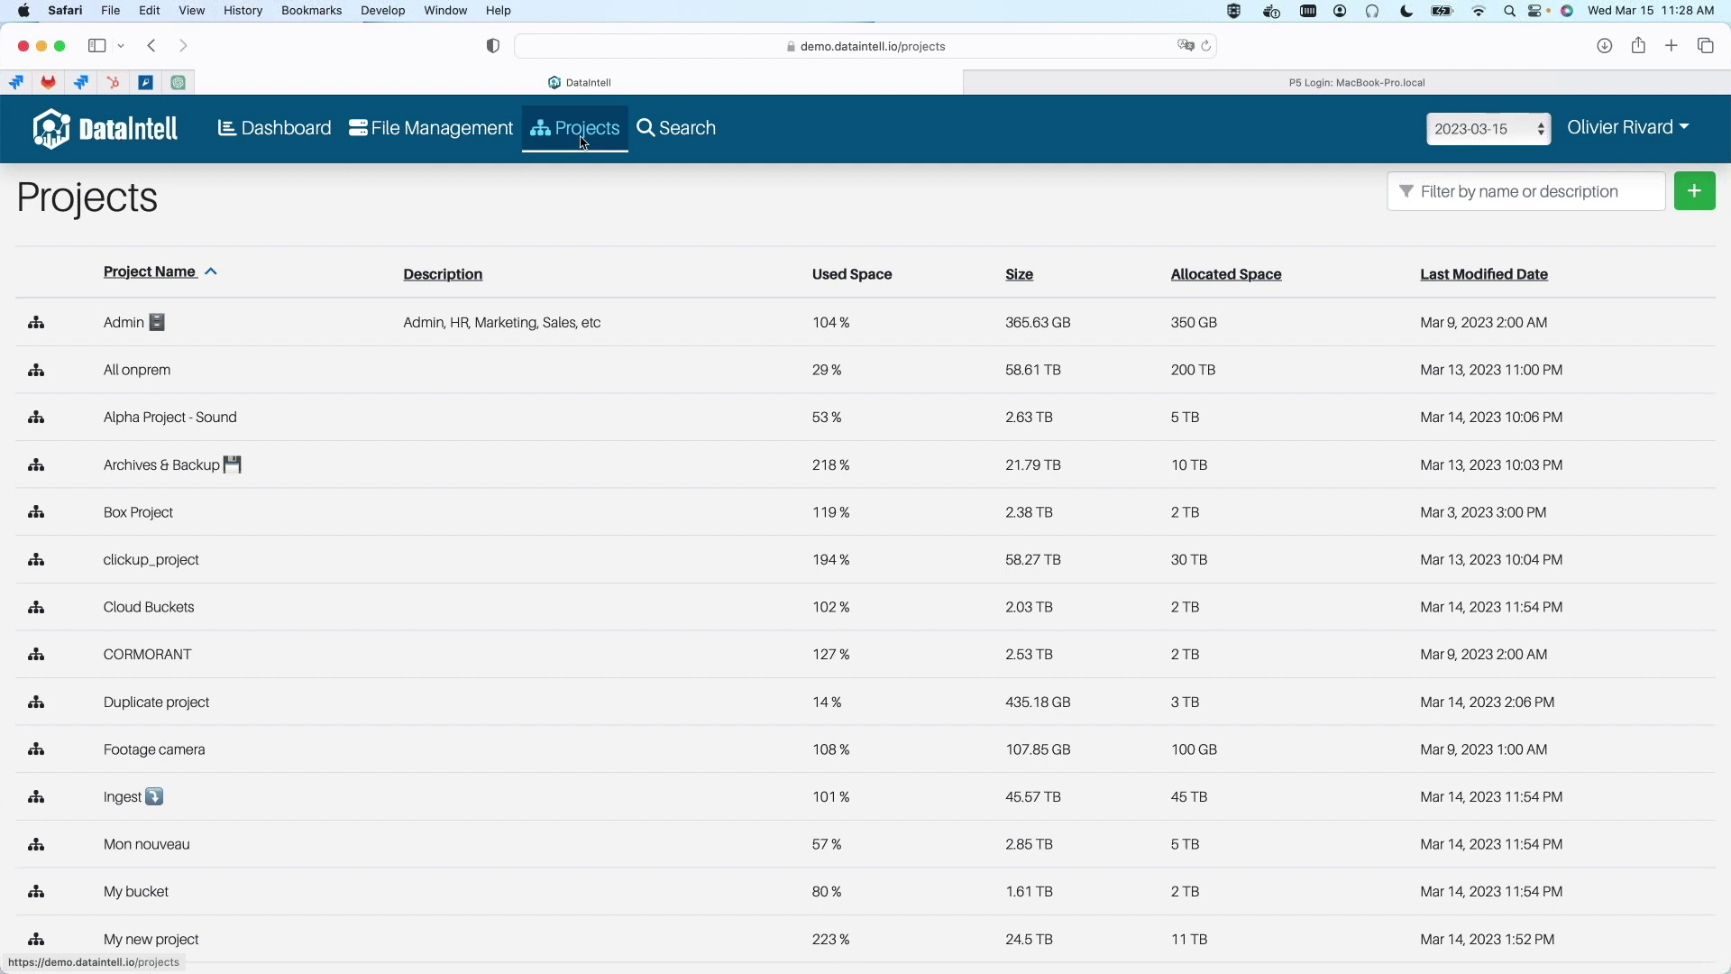
{"action": "left_click", "coordinate": [281, 434]}
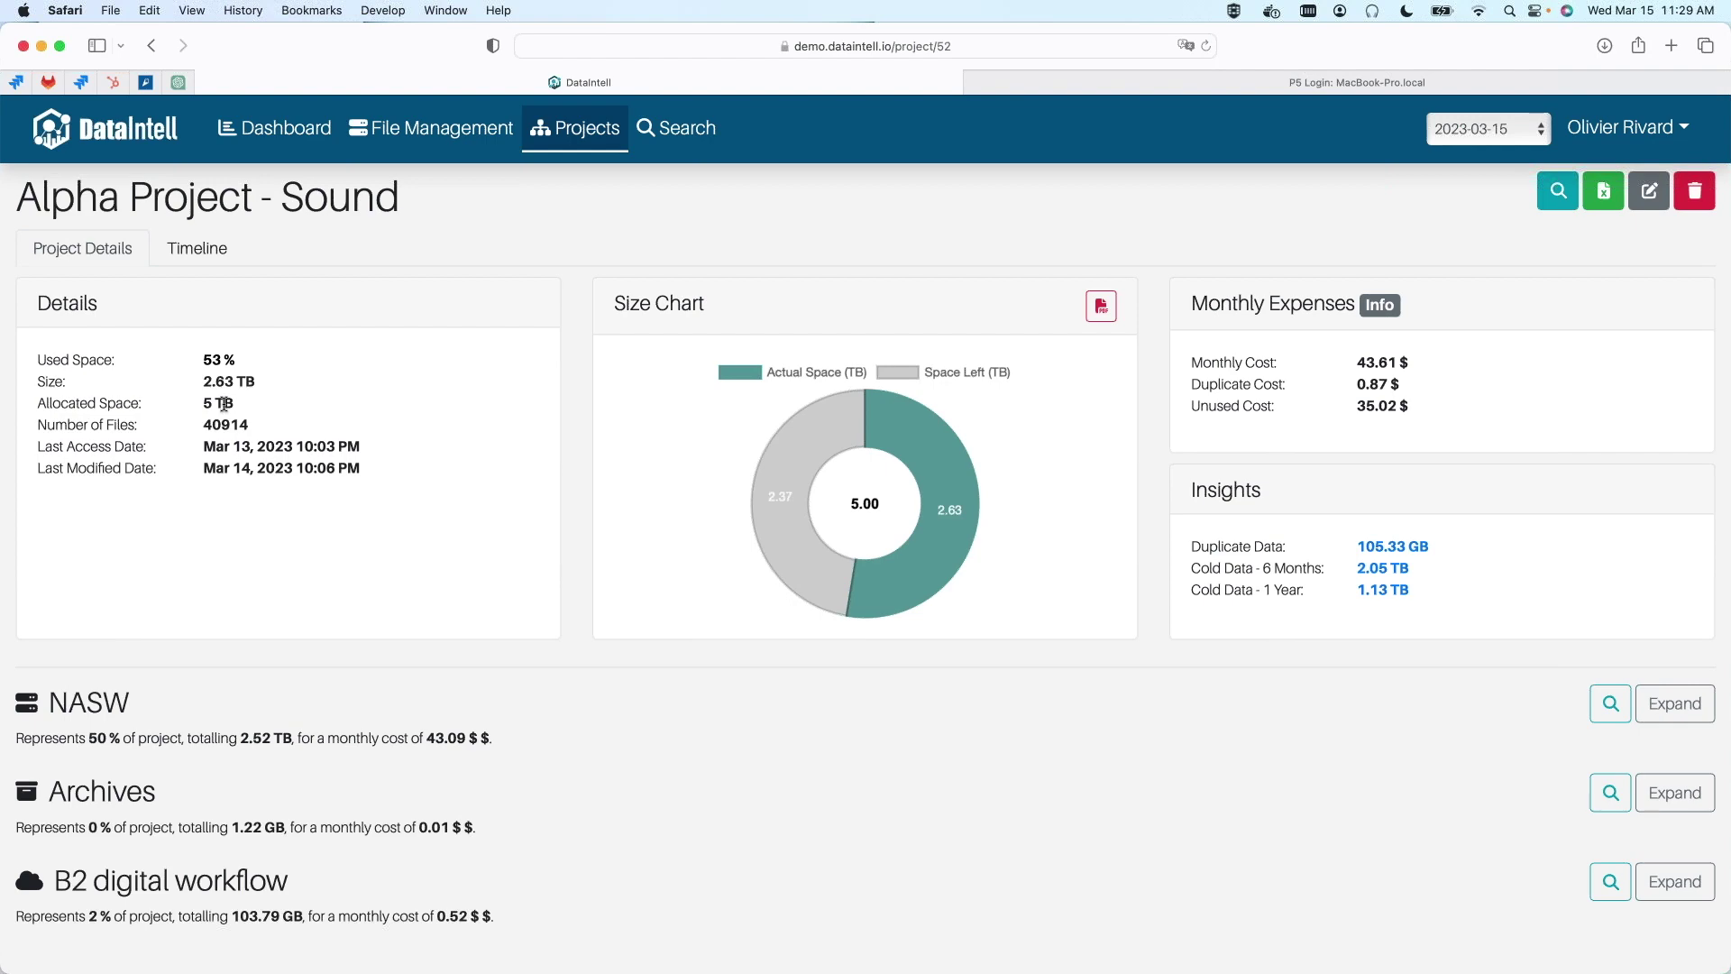
{"action": "scroll", "coordinate": [511, 434], "scroll_direction": "down", "scroll_amount": 1}
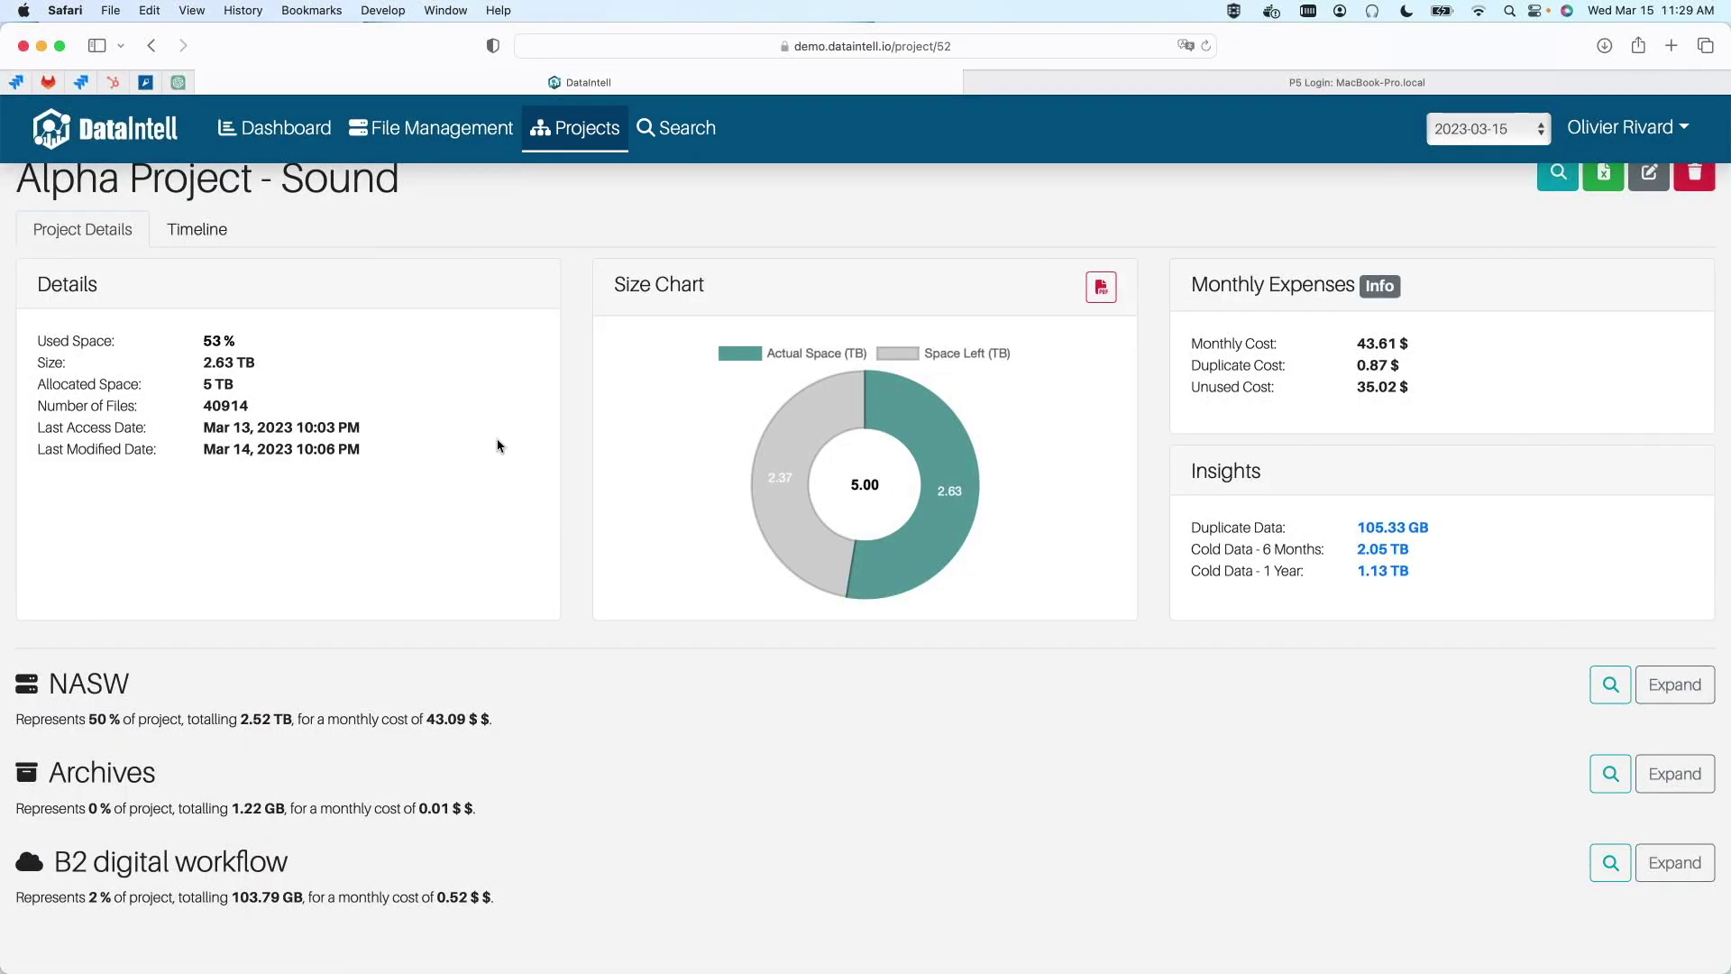
{"action": "scroll", "coordinate": [563, 434], "scroll_direction": "up", "scroll_amount": 1}
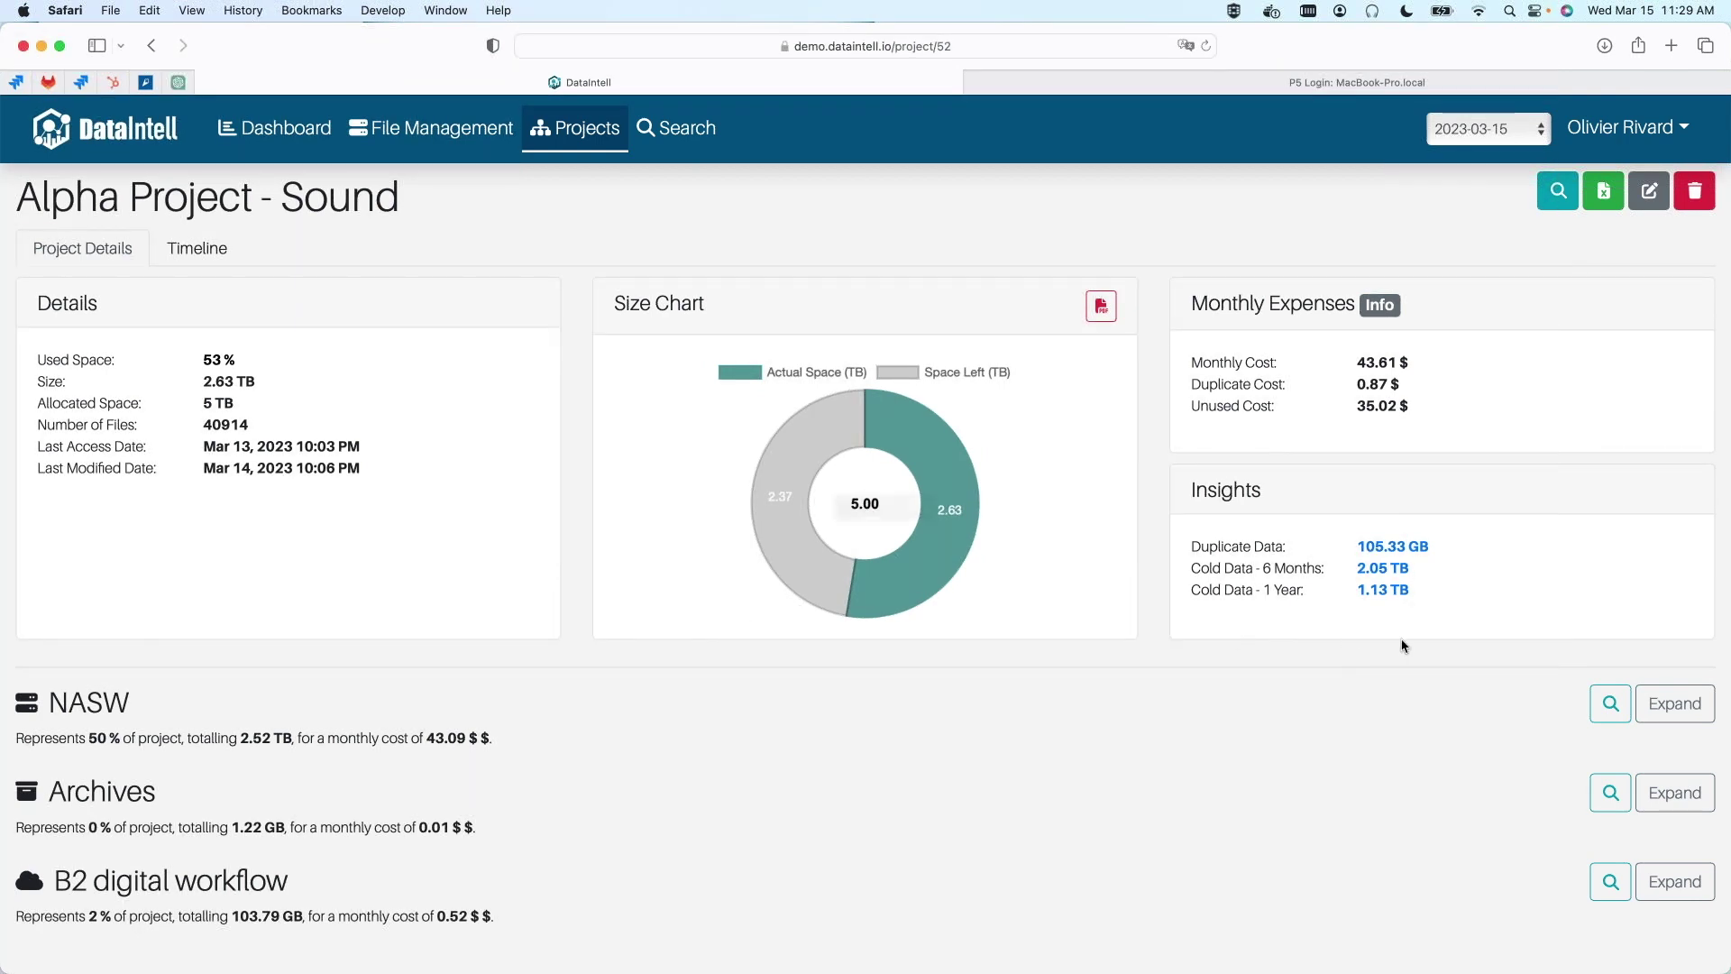
Step: List the duplicate files of the Alpha Project - Sound project from its insights, and return to the project page
{"action": "left_click", "coordinate": [1393, 546]}
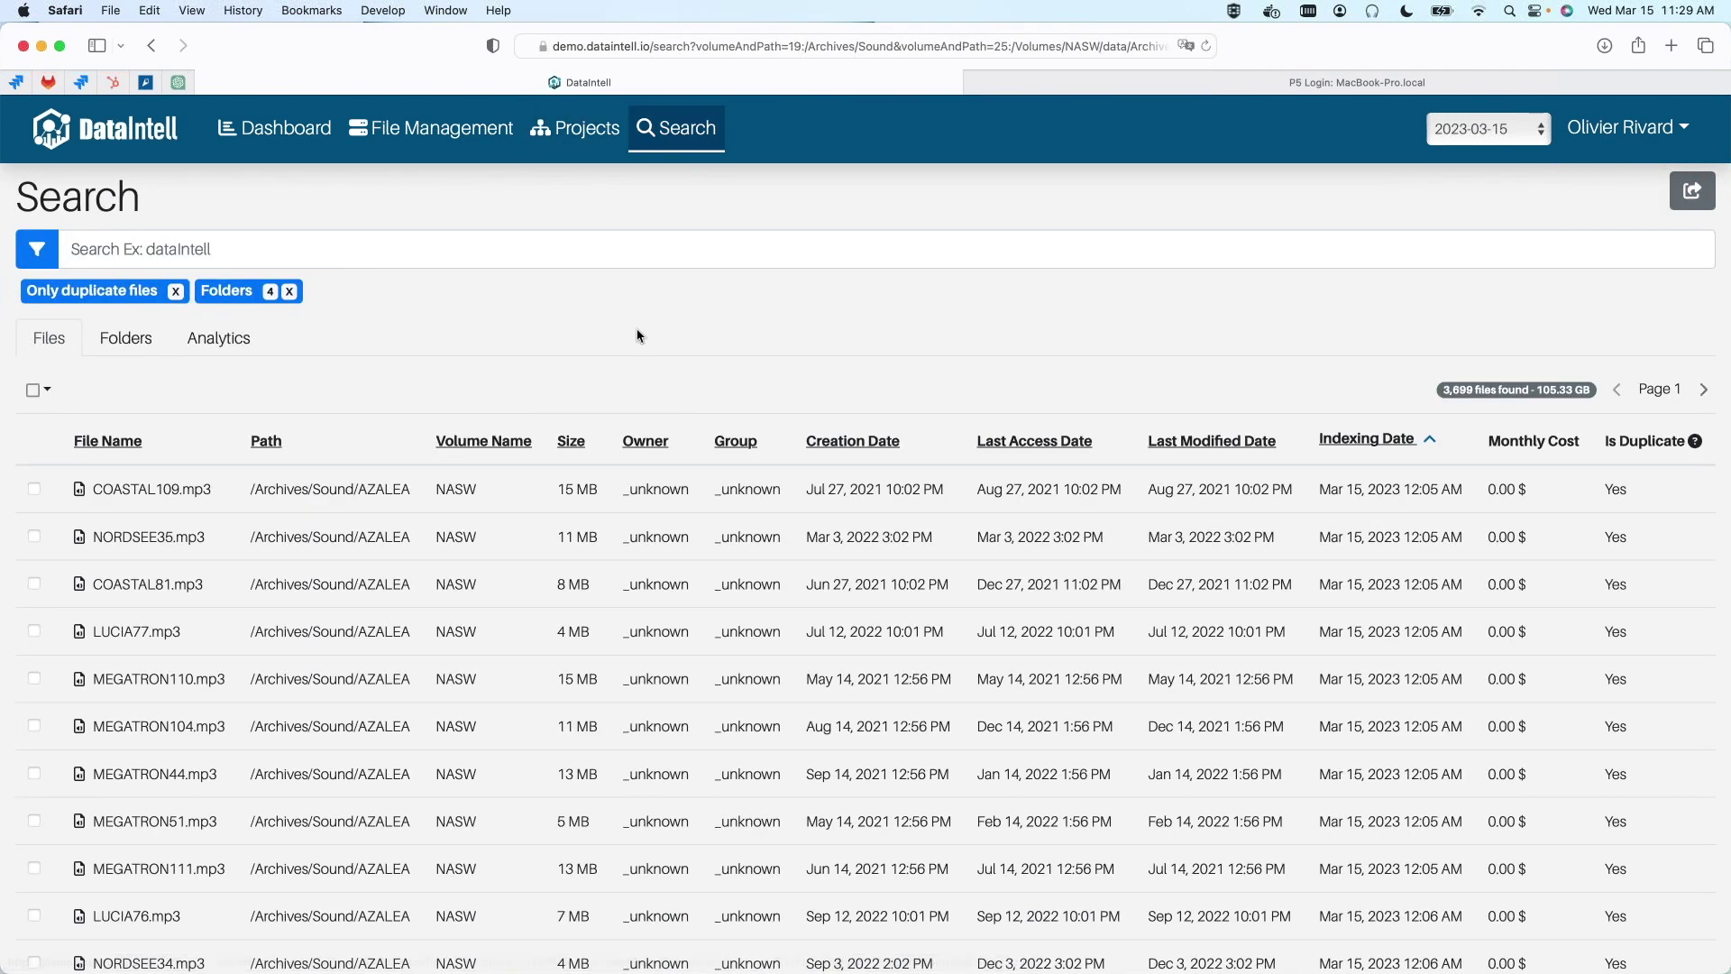
{"action": "left_click", "coordinate": [151, 45]}
{"action": "scroll", "coordinate": [406, 636], "scroll_direction": "down", "scroll_amount": 1}
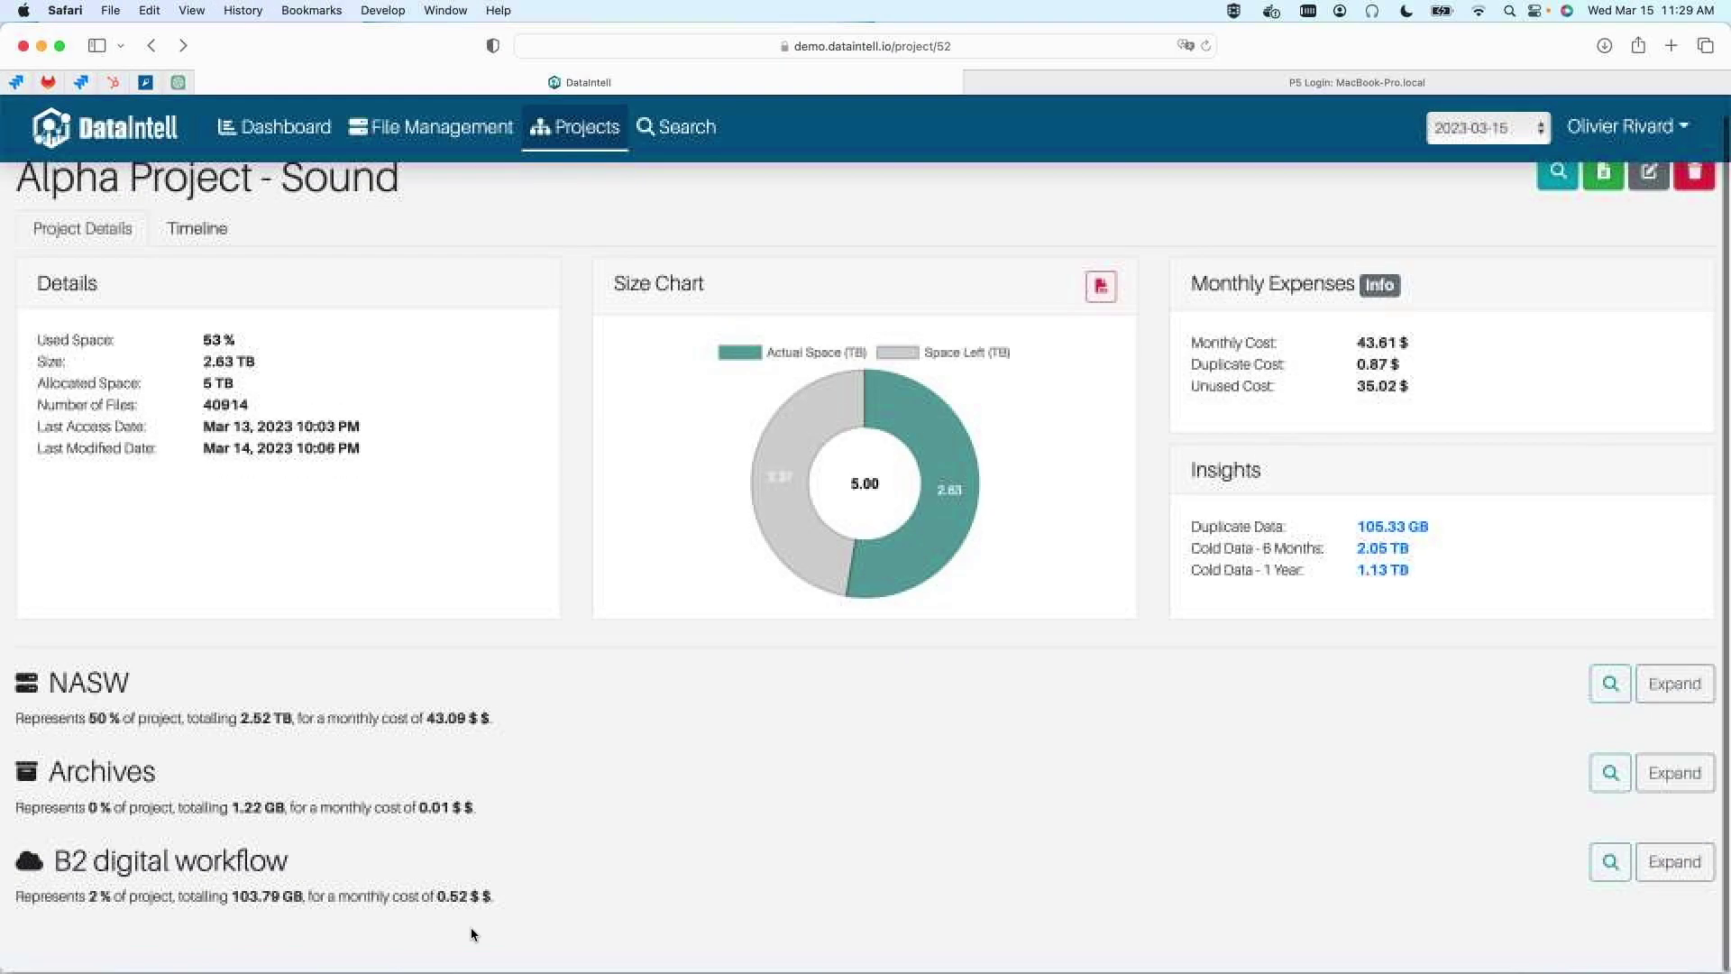
Step: Expand the B2 digital workflow section of the project and examine its duplicate and last modified data
{"action": "left_click", "coordinate": [373, 869]}
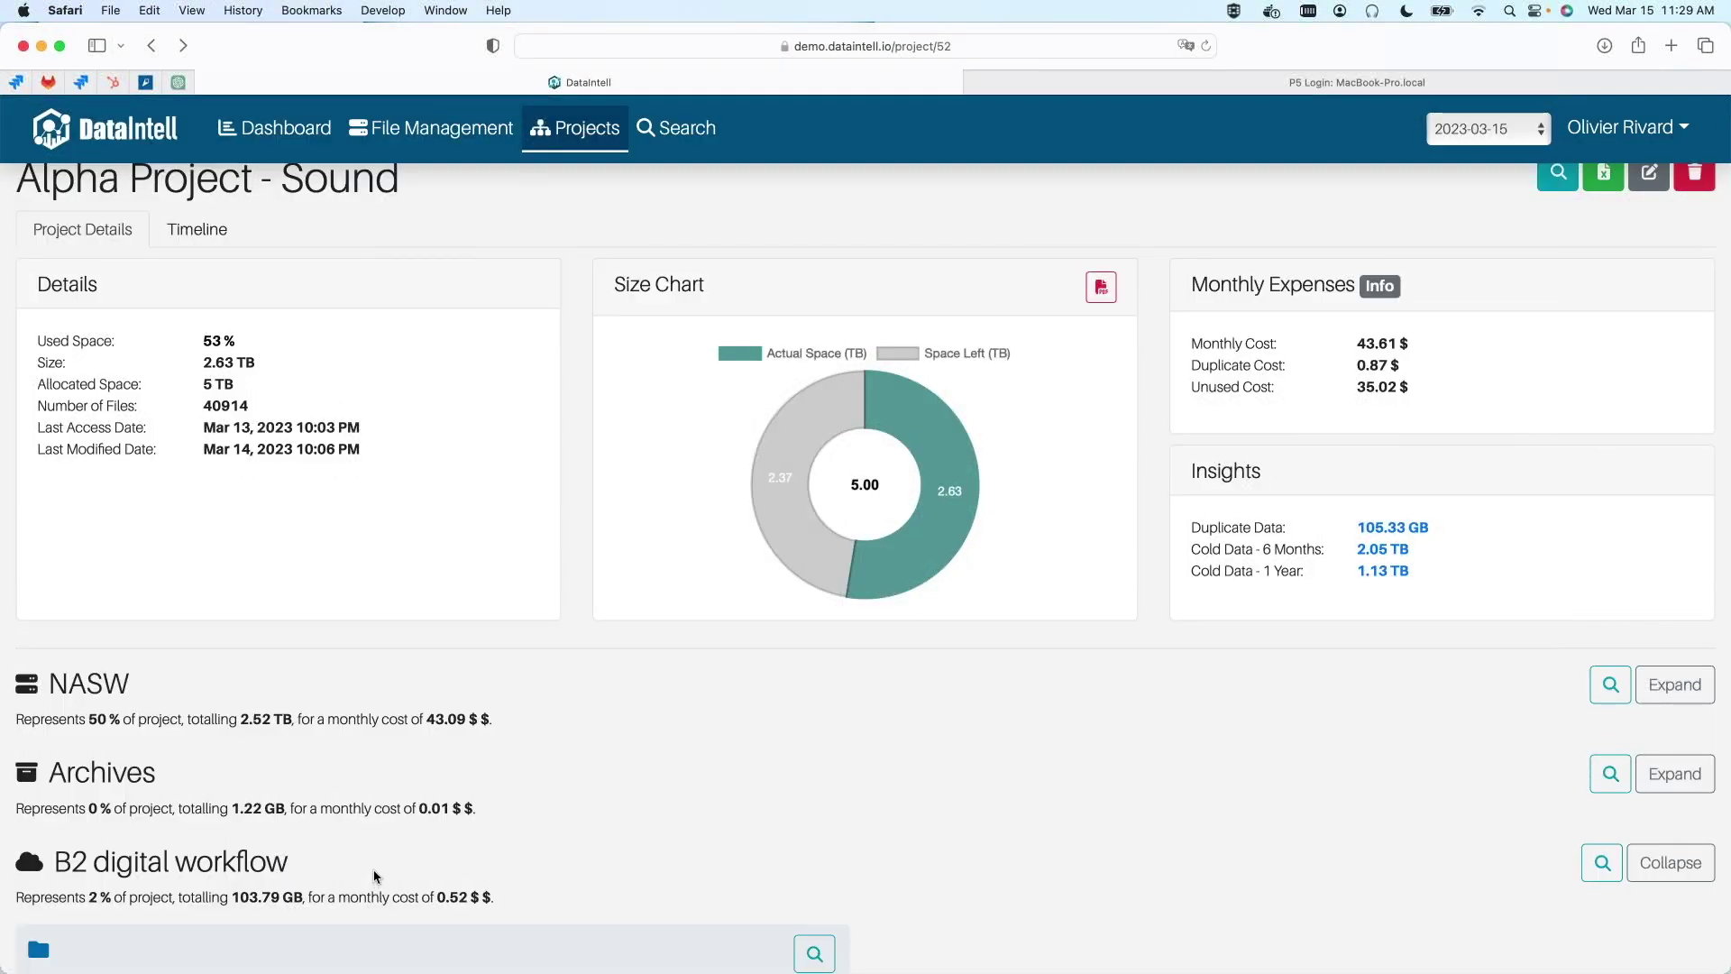
{"action": "scroll", "coordinate": [373, 869], "scroll_direction": "down", "scroll_amount": 3}
{"action": "scroll", "coordinate": [374, 868], "scroll_direction": "down", "scroll_amount": 5}
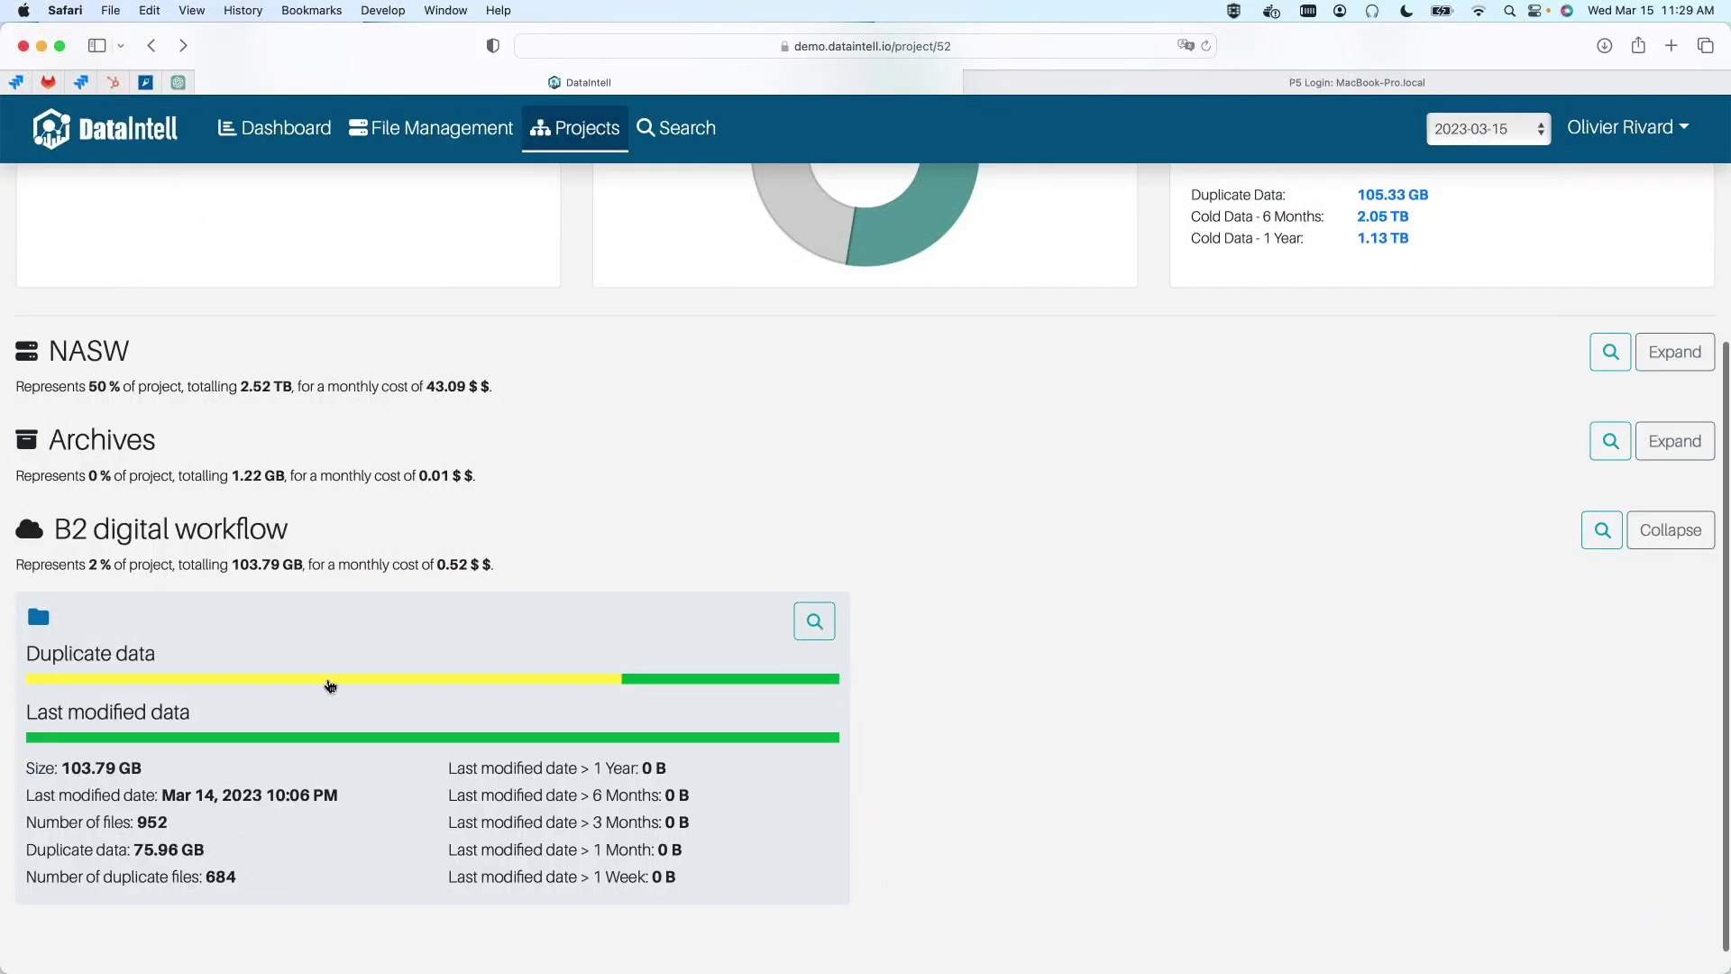
{"action": "mouse_move", "coordinate": [330, 685]}
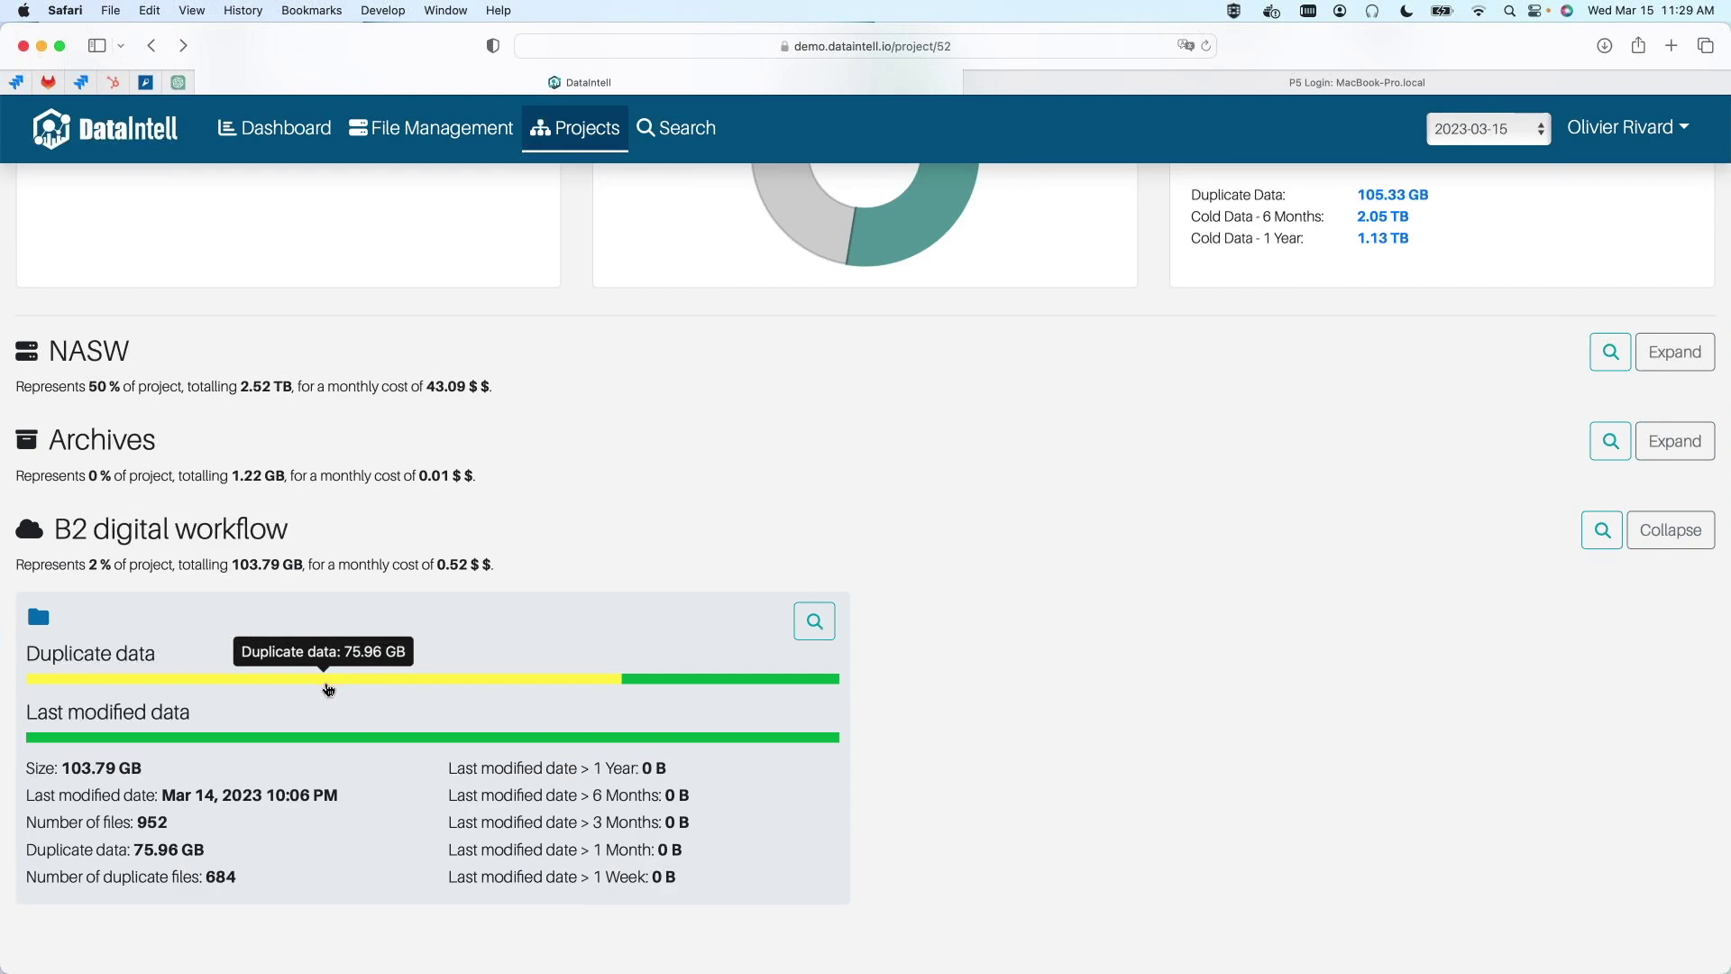
{"action": "scroll", "coordinate": [306, 631], "scroll_direction": "up", "scroll_amount": 5}
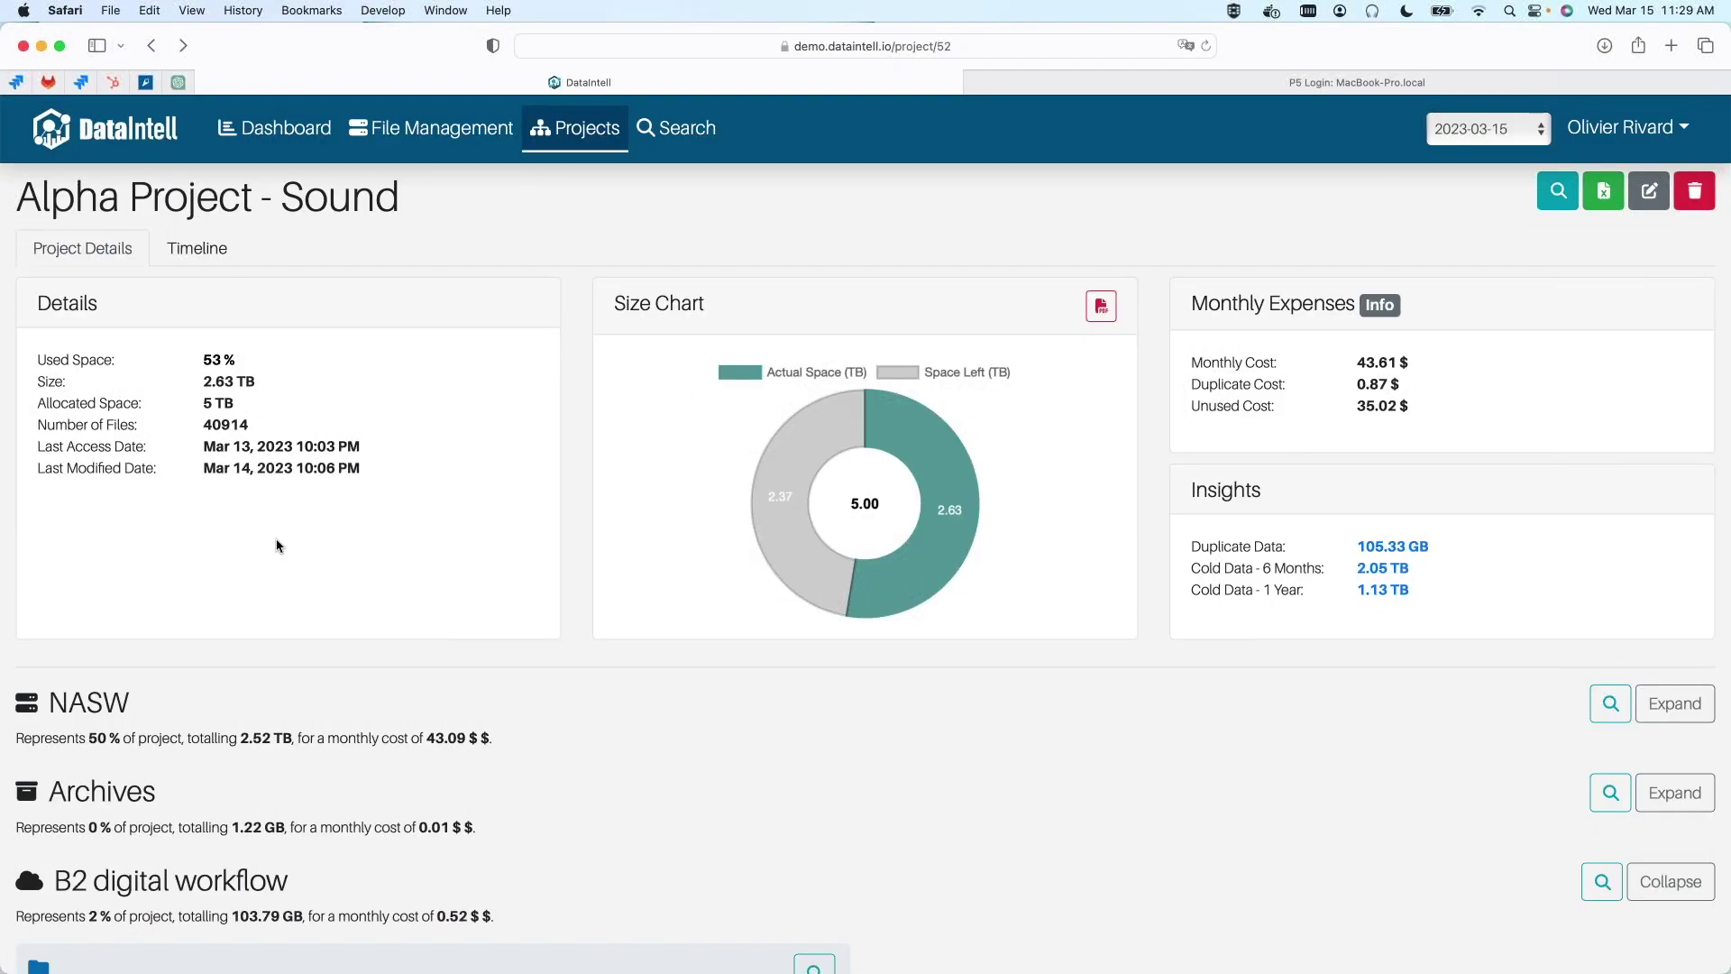
Step: View the project's total size timeline for the last 30 days, and return to the project details
{"action": "left_click", "coordinate": [197, 253]}
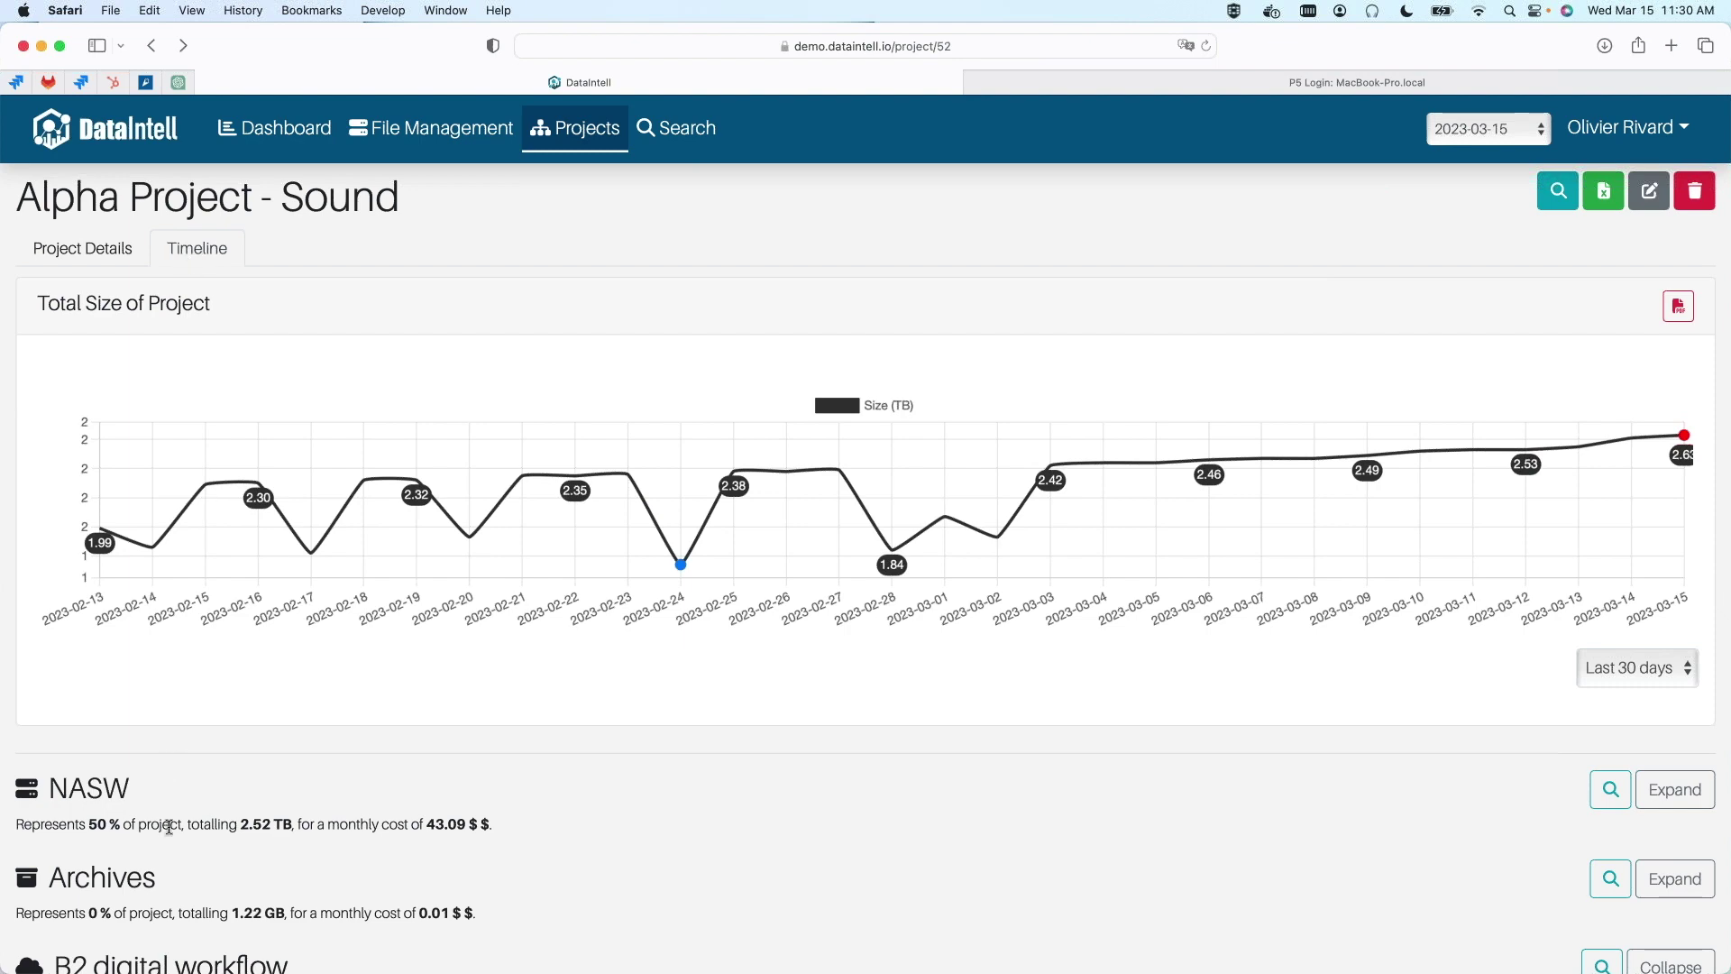
{"action": "scroll", "coordinate": [168, 833], "scroll_direction": "down", "scroll_amount": 1}
{"action": "scroll", "coordinate": [170, 835], "scroll_direction": "up", "scroll_amount": 1}
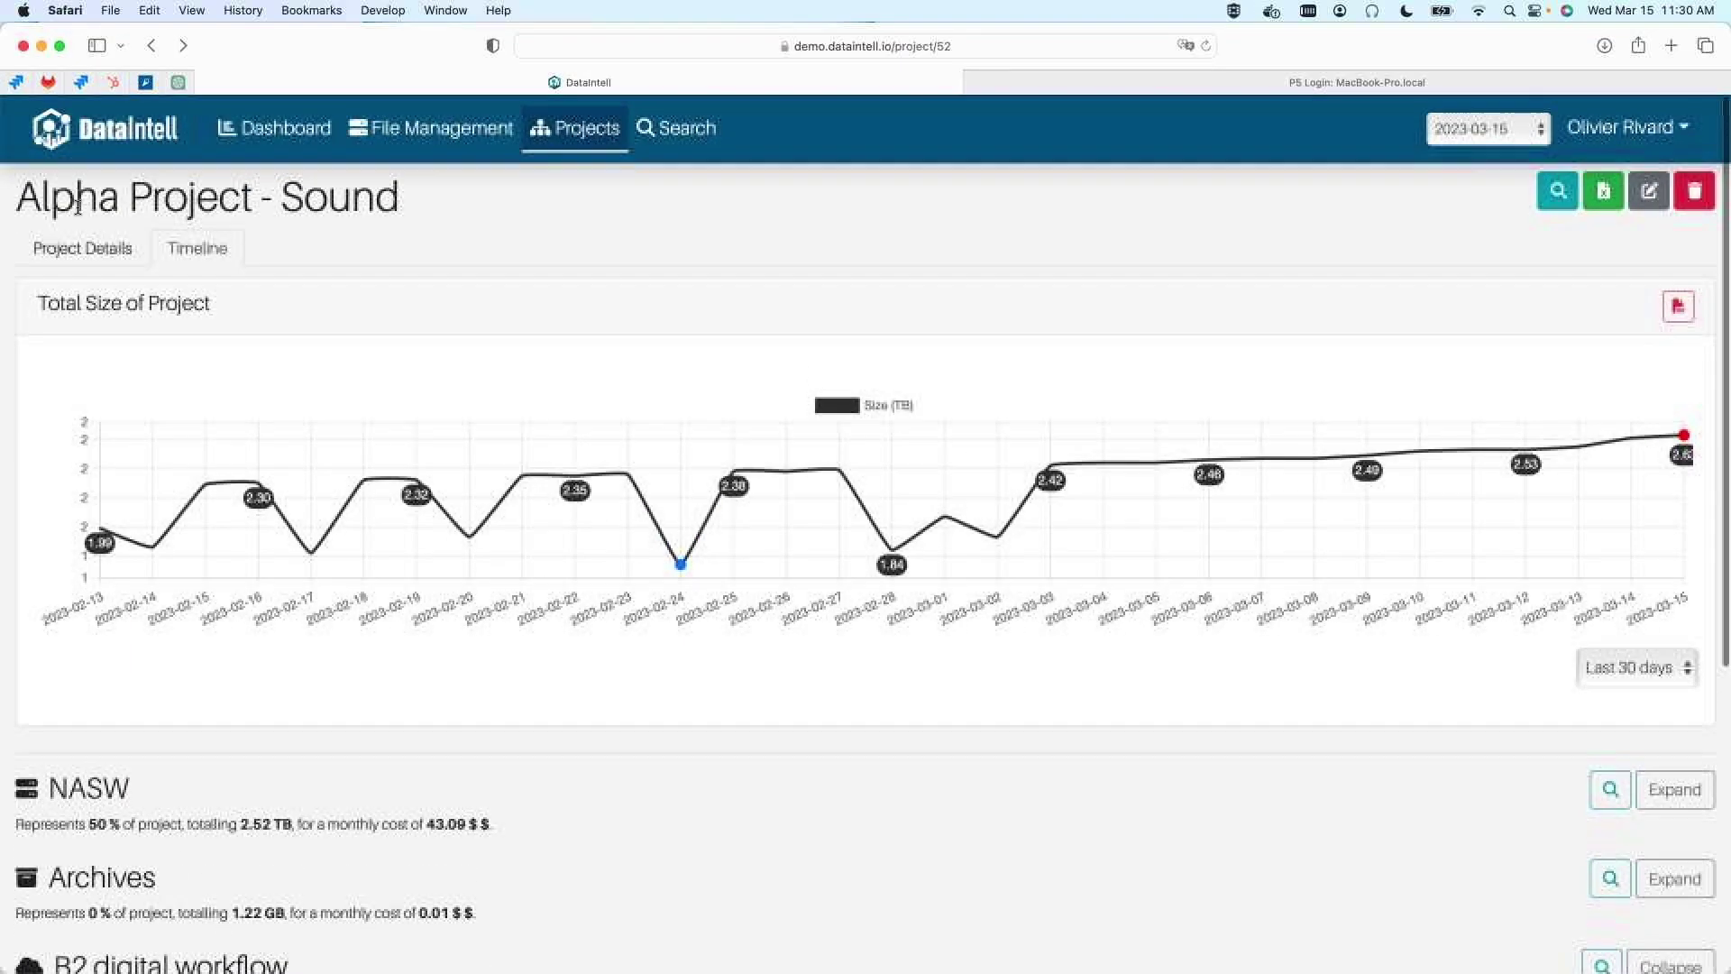
{"action": "left_click", "coordinate": [96, 250]}
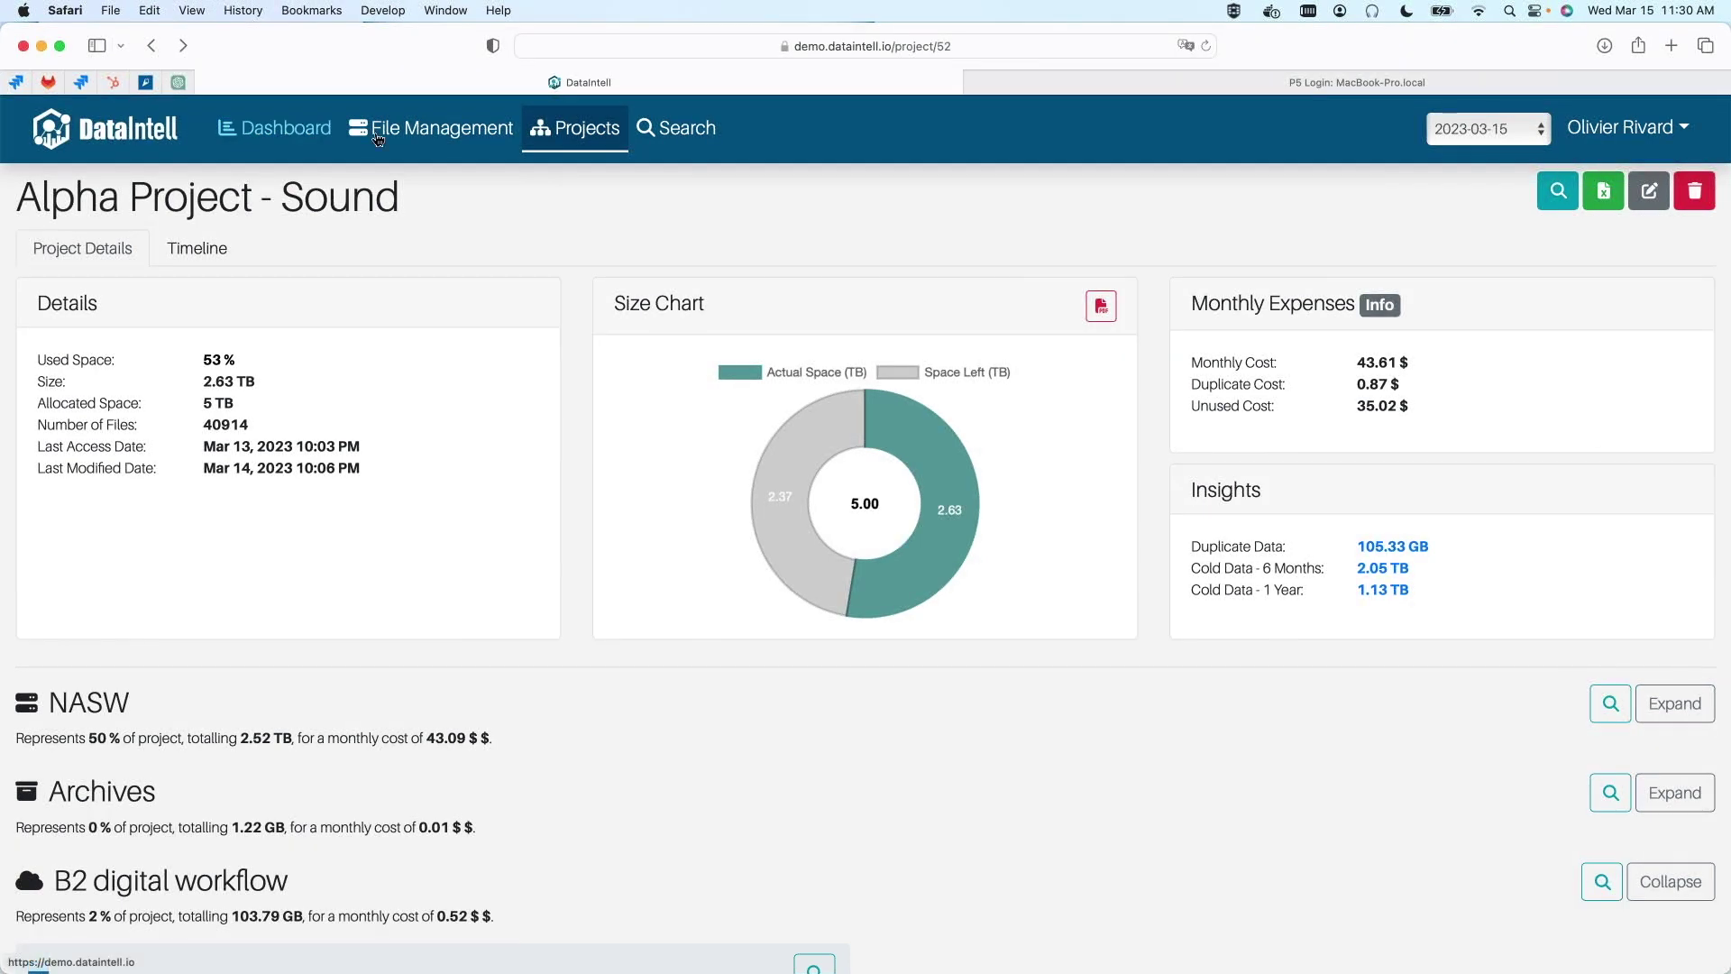
Step: Revisit the Dashboard overview and the unfiltered file search
{"action": "left_click", "coordinate": [322, 140]}
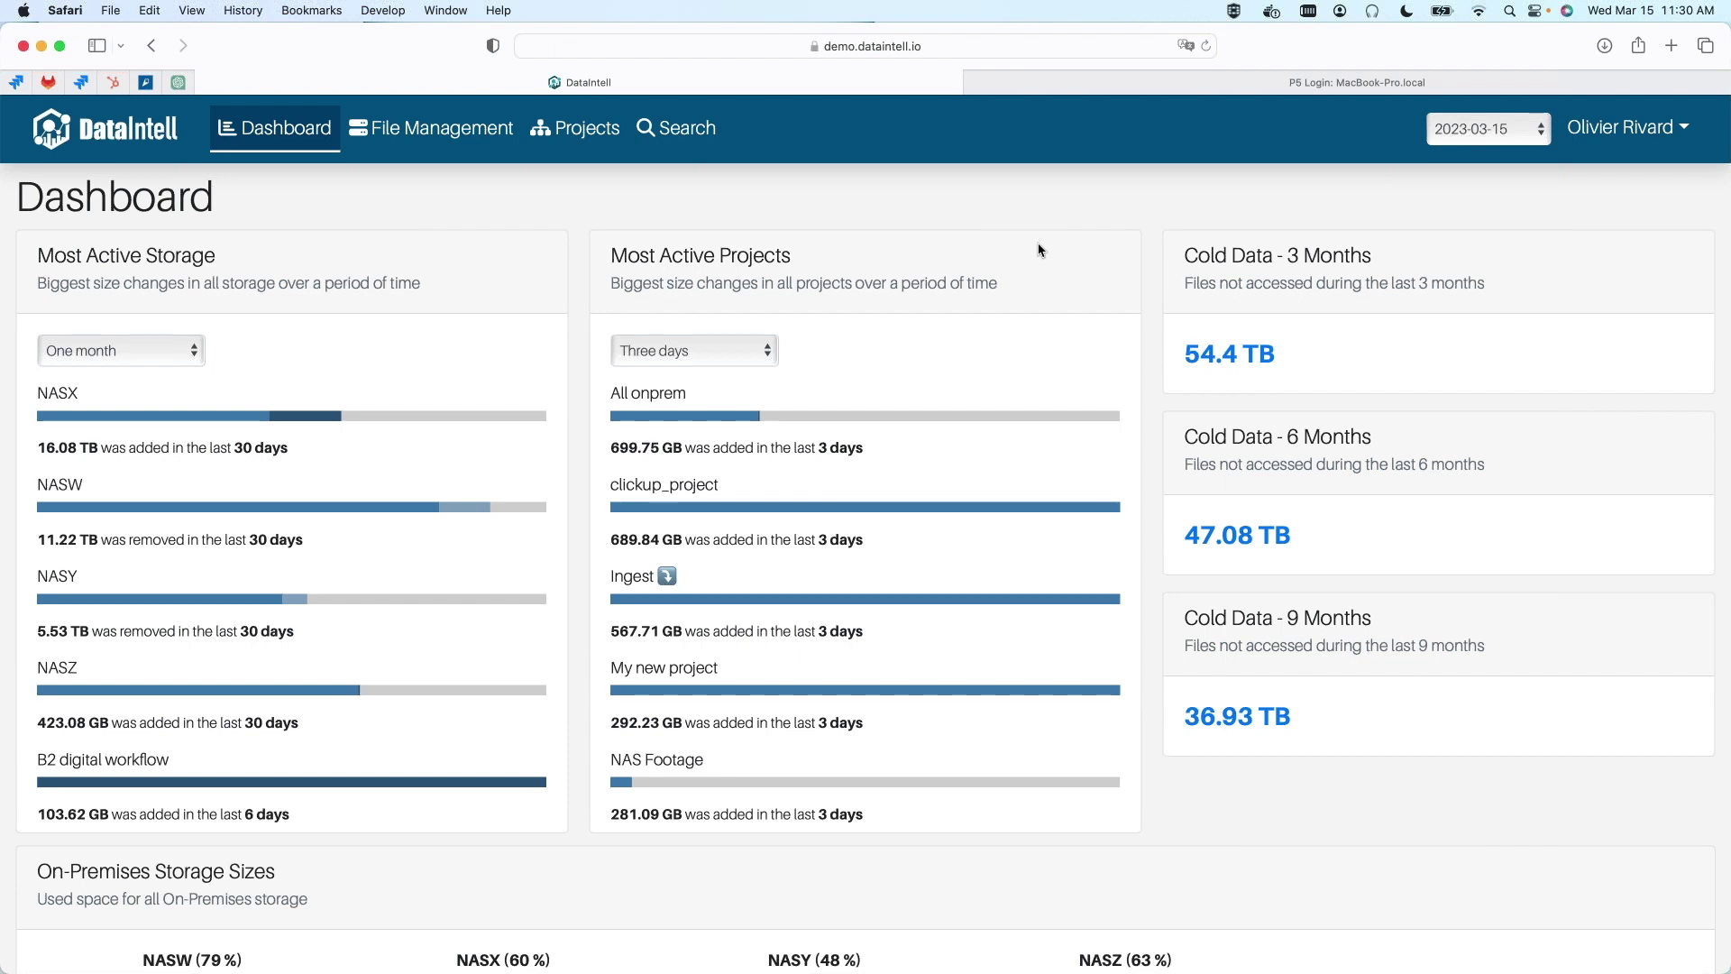
{"action": "left_click", "coordinate": [676, 127]}
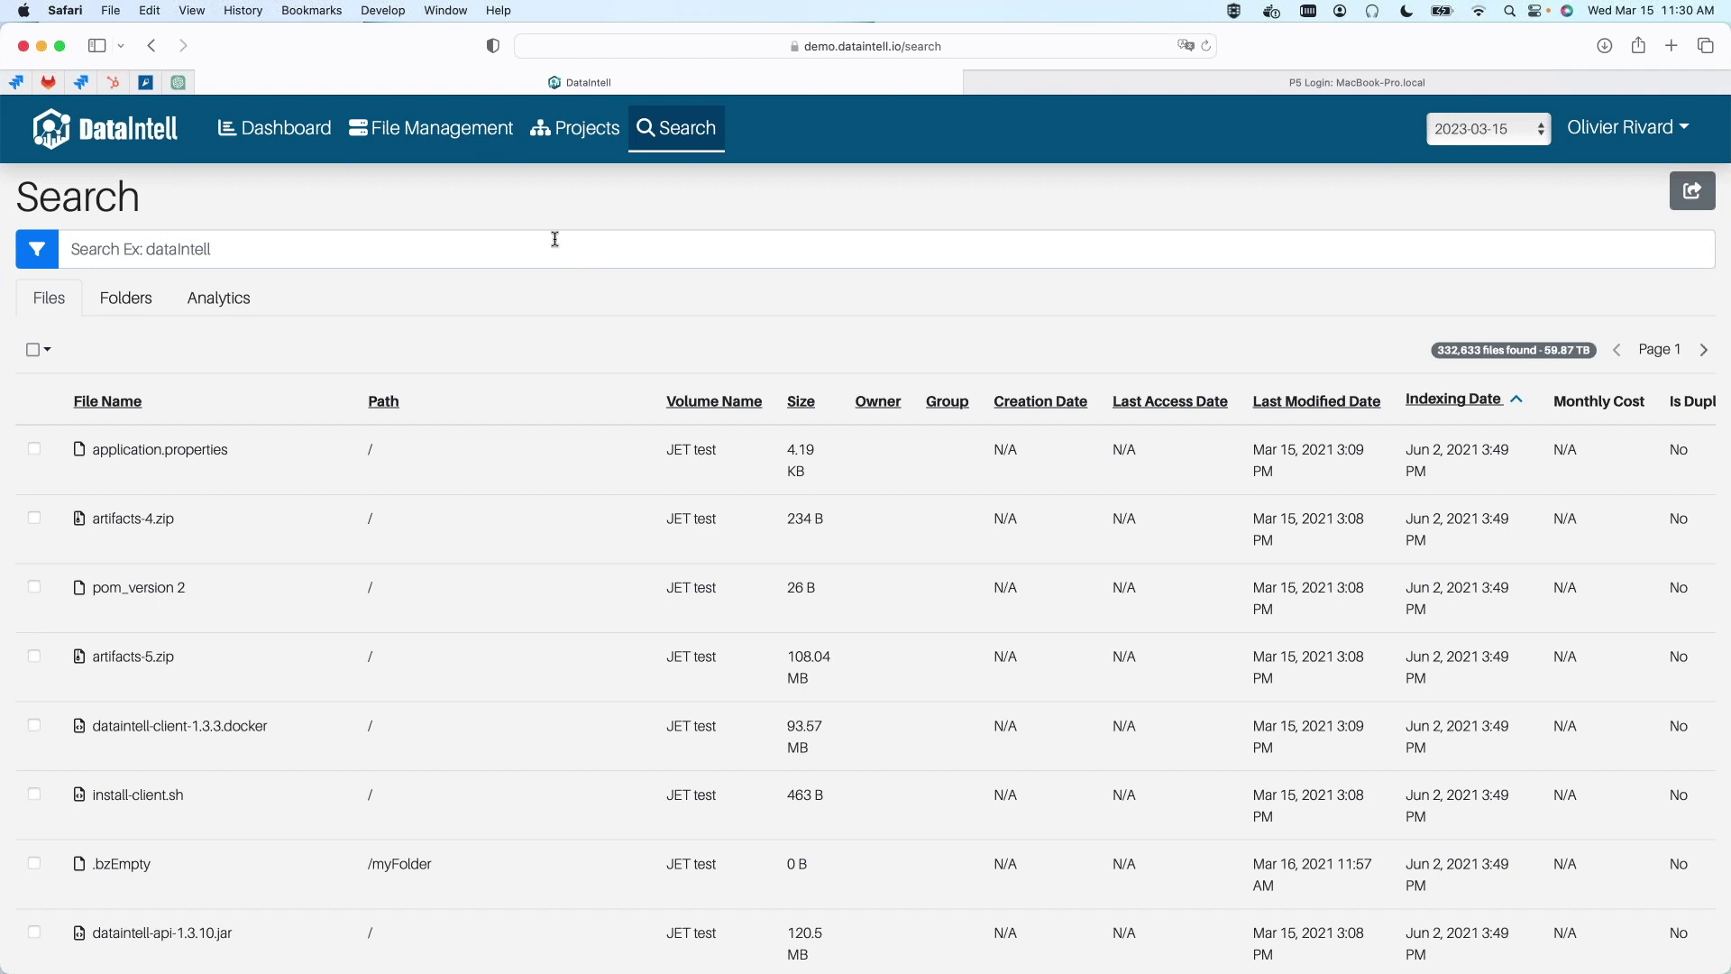
Step: Open the NASW volume in File Management and review its storage details, insights and total size chart
{"action": "left_click", "coordinate": [470, 139]}
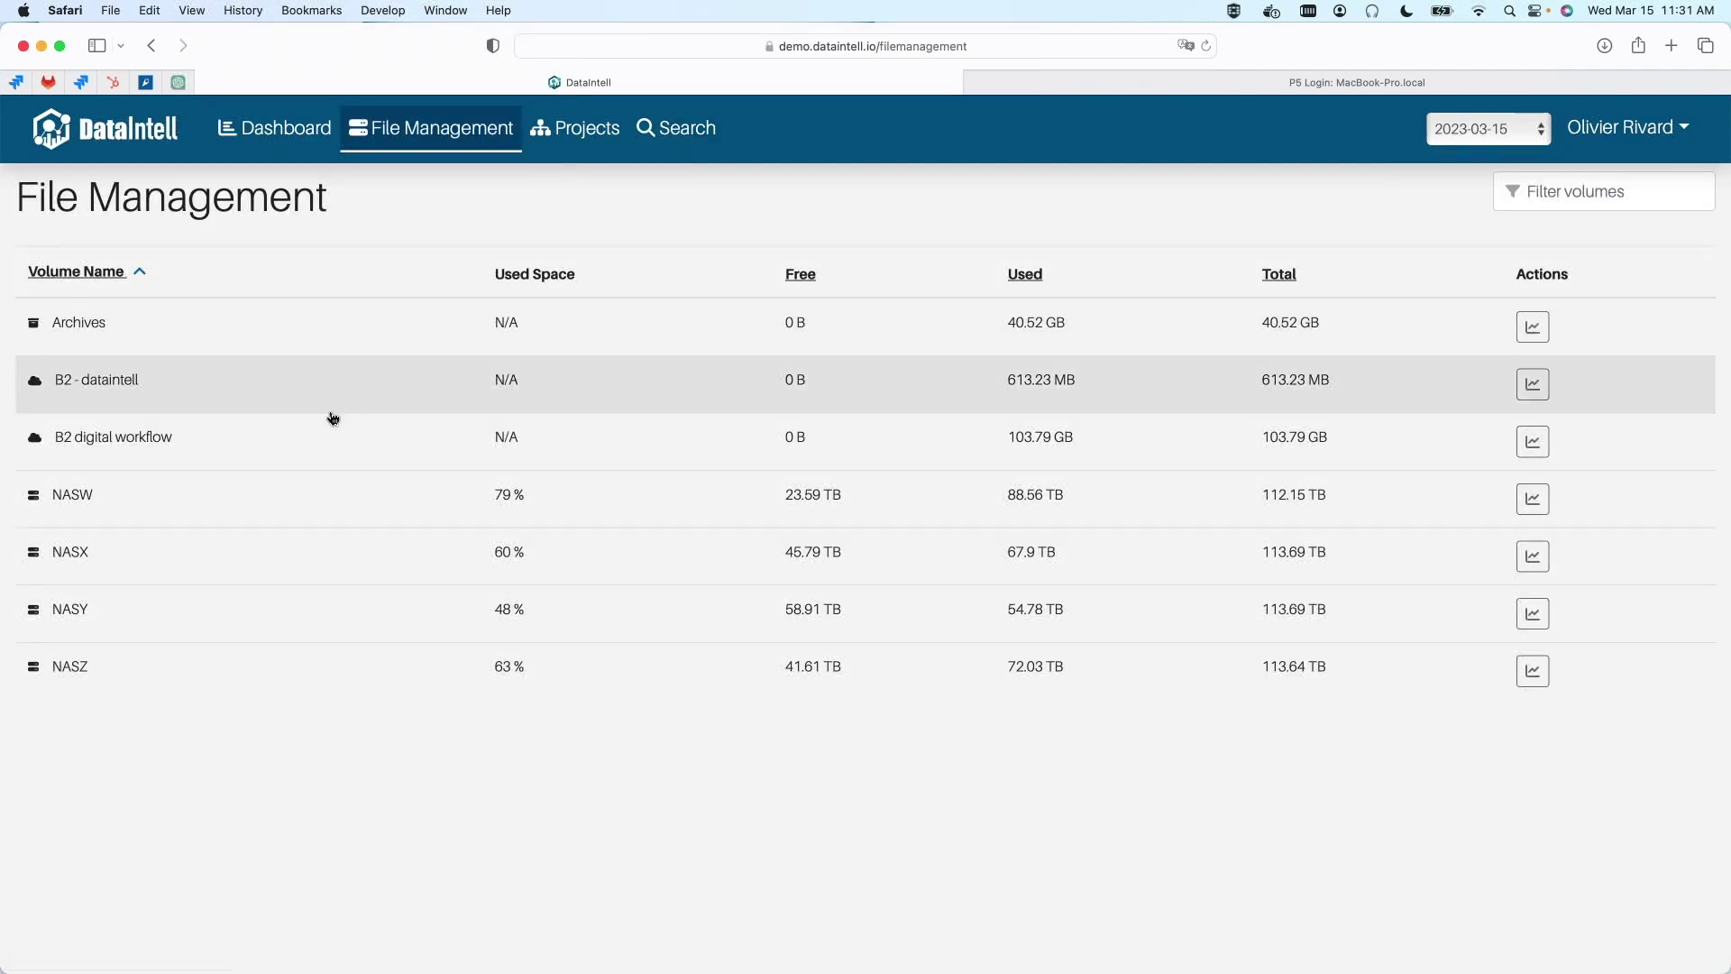
{"action": "left_click", "coordinate": [290, 498]}
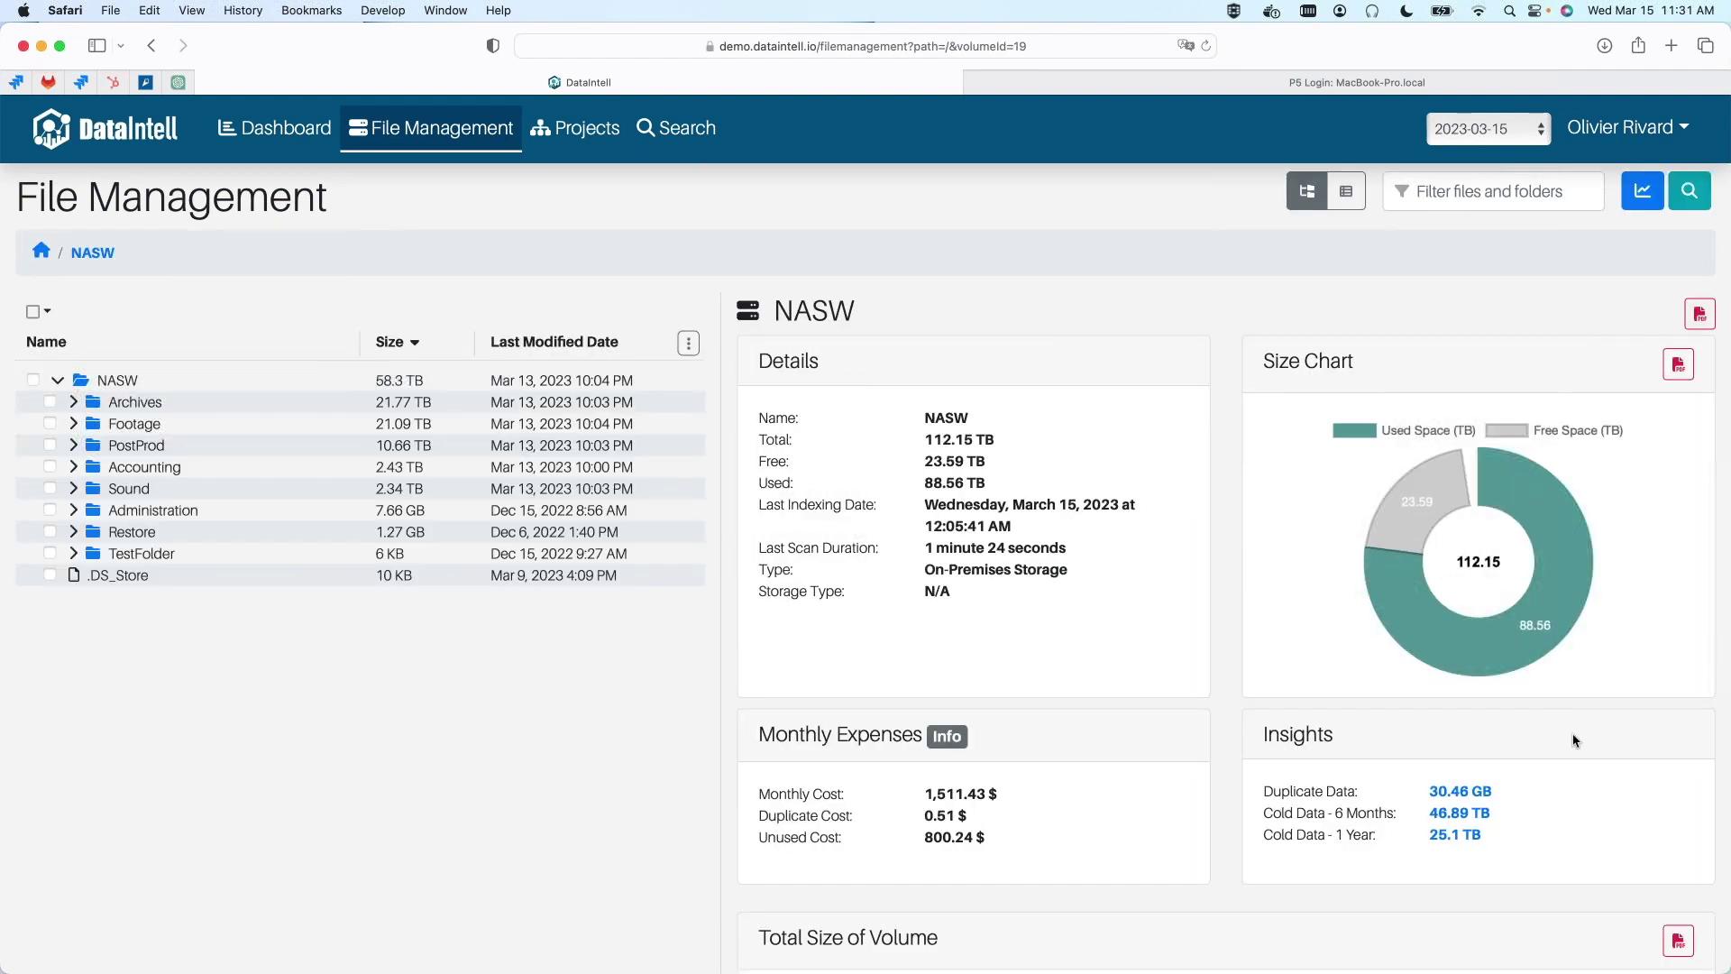
{"action": "scroll", "coordinate": [1572, 739], "scroll_direction": "down", "scroll_amount": 5}
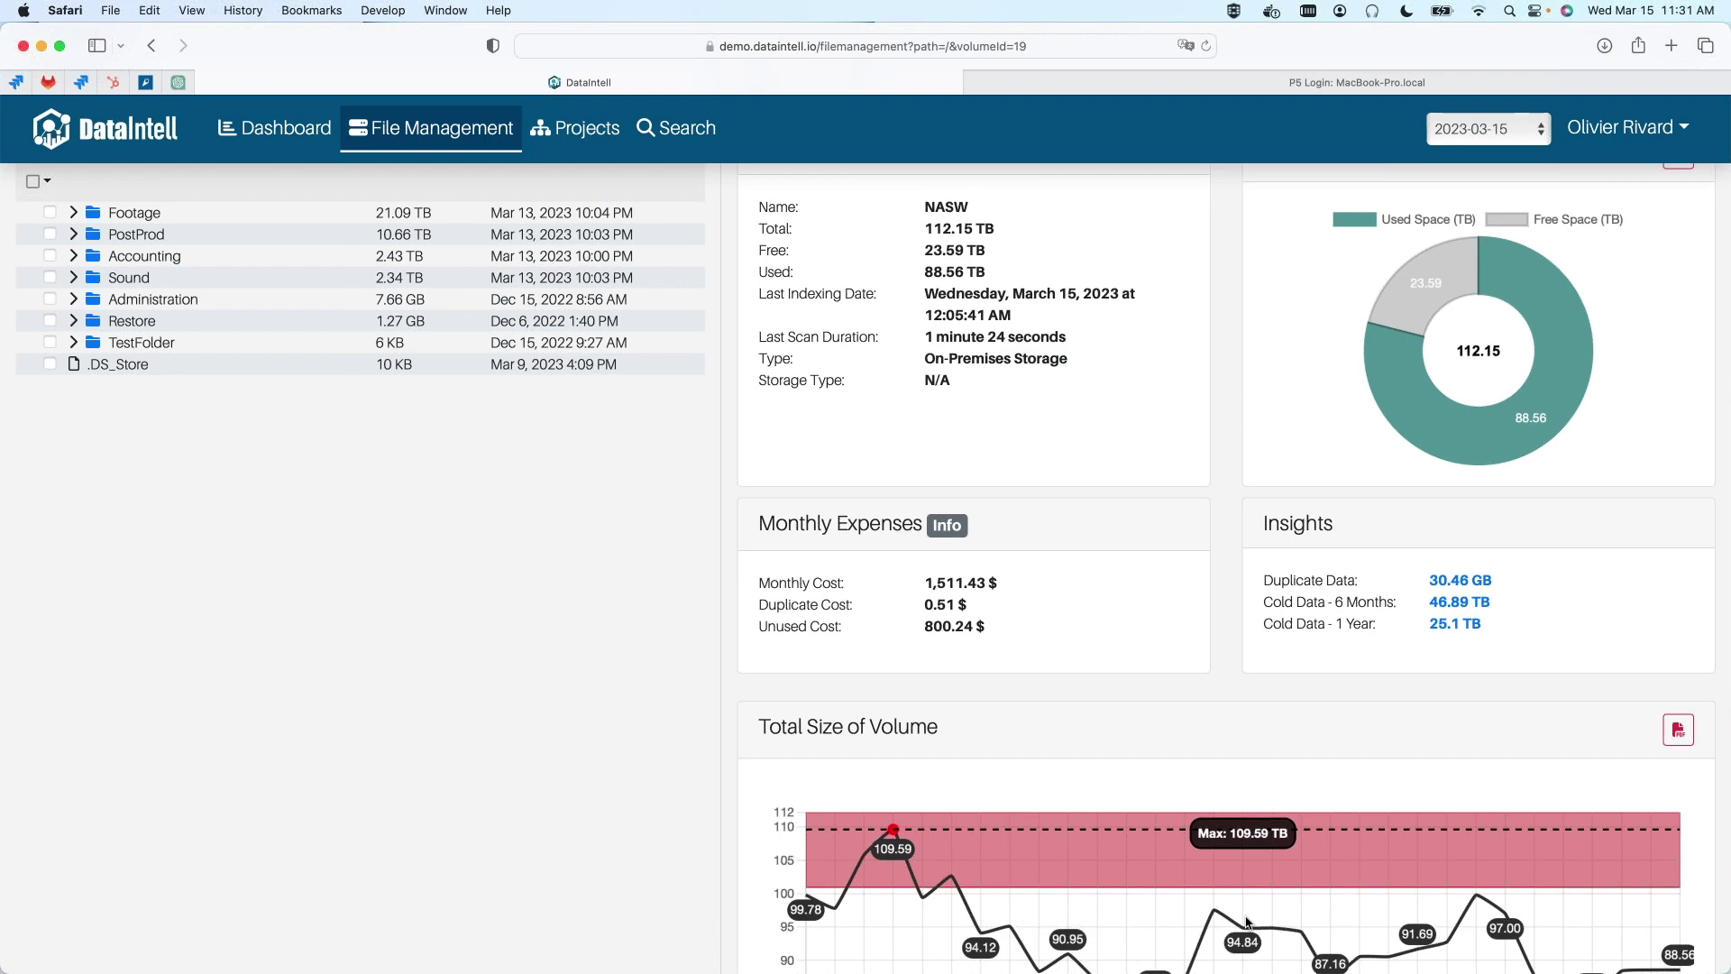
{"action": "scroll", "coordinate": [1247, 921], "scroll_direction": "down", "scroll_amount": 4}
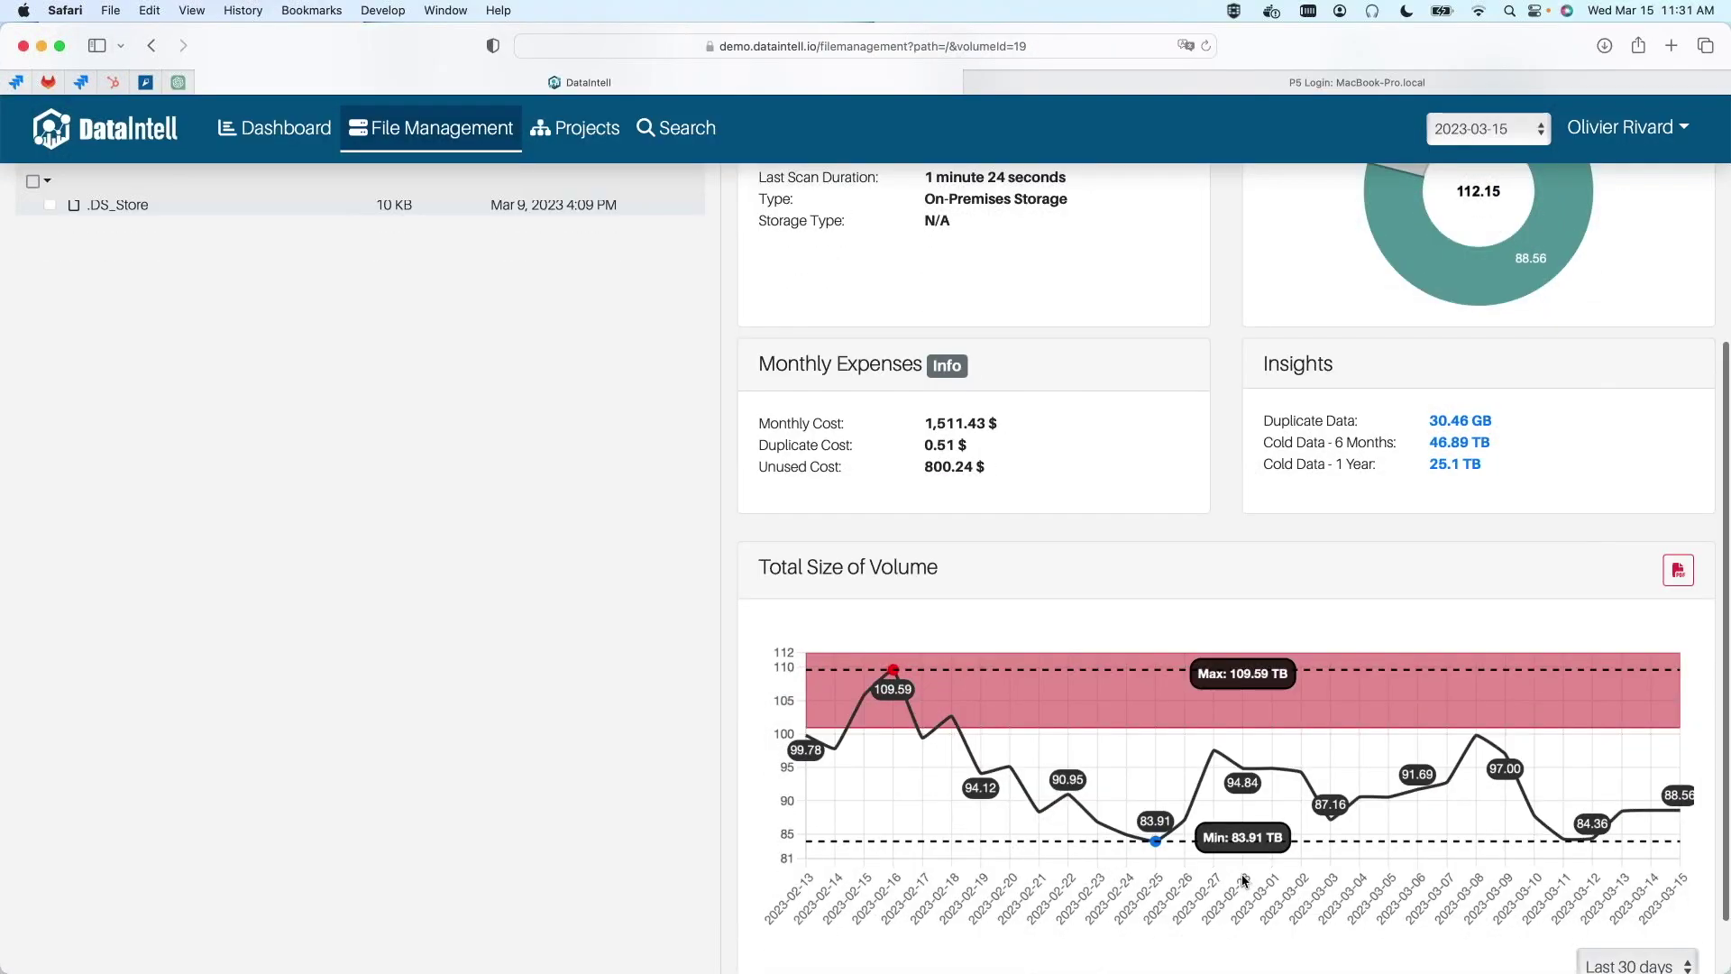